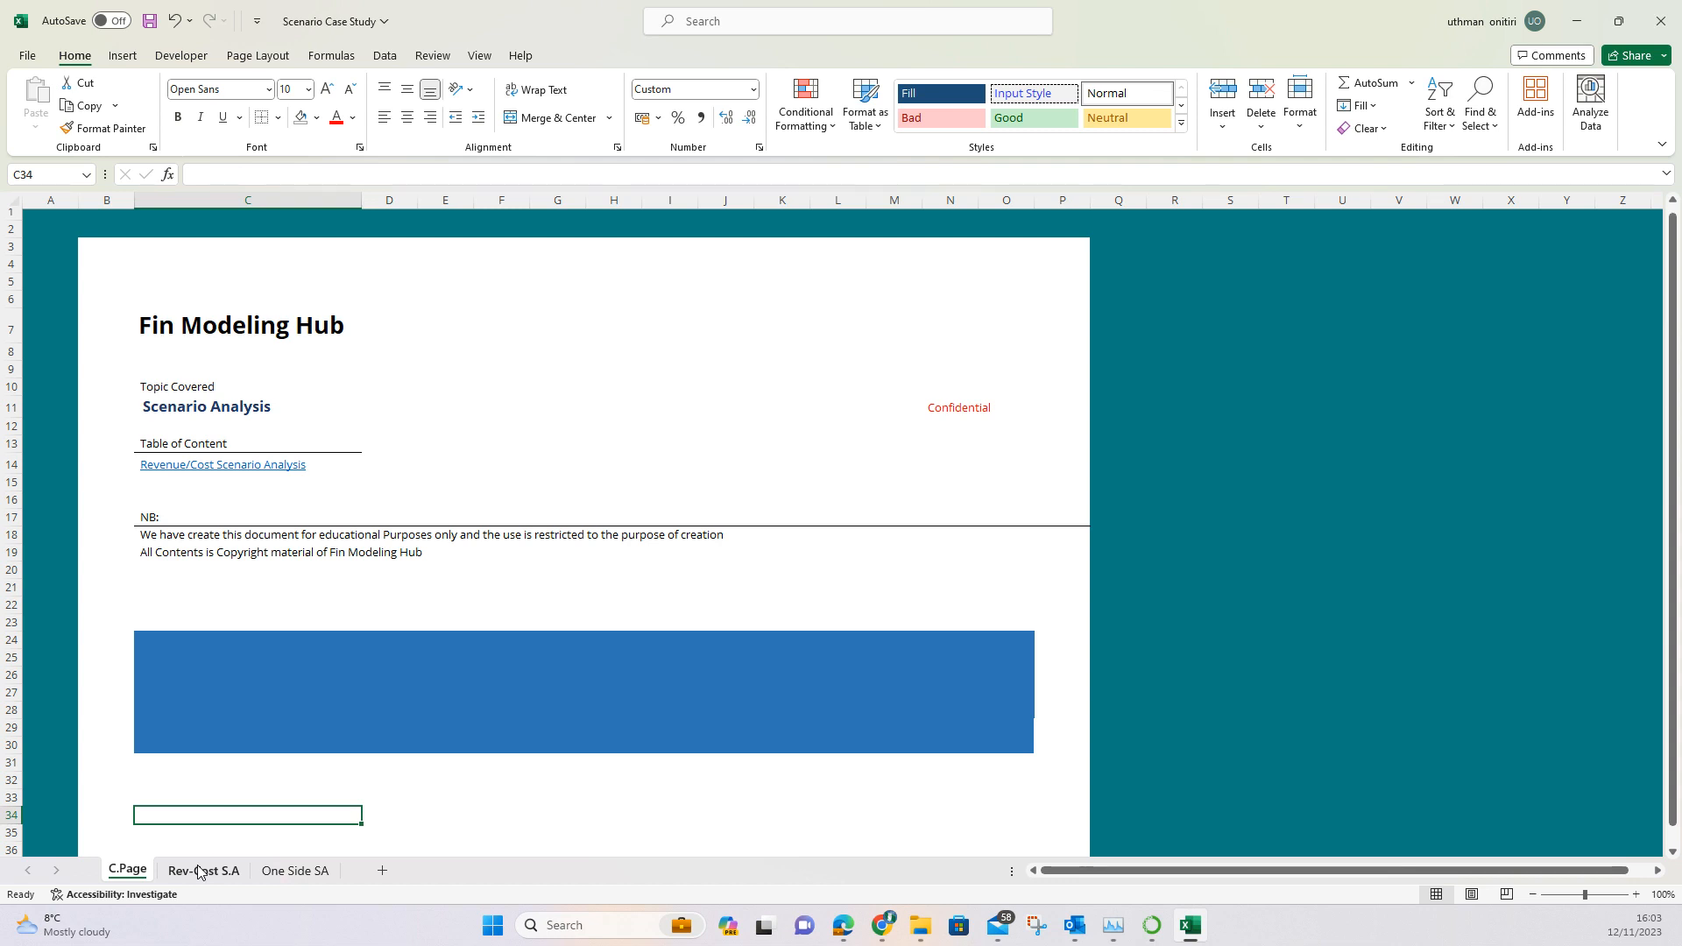
Step: Open the Rev-Cost S.A sheet and check the formula behind the 2024 EBITDA margin
{"action": "left_click", "coordinate": [201, 870]}
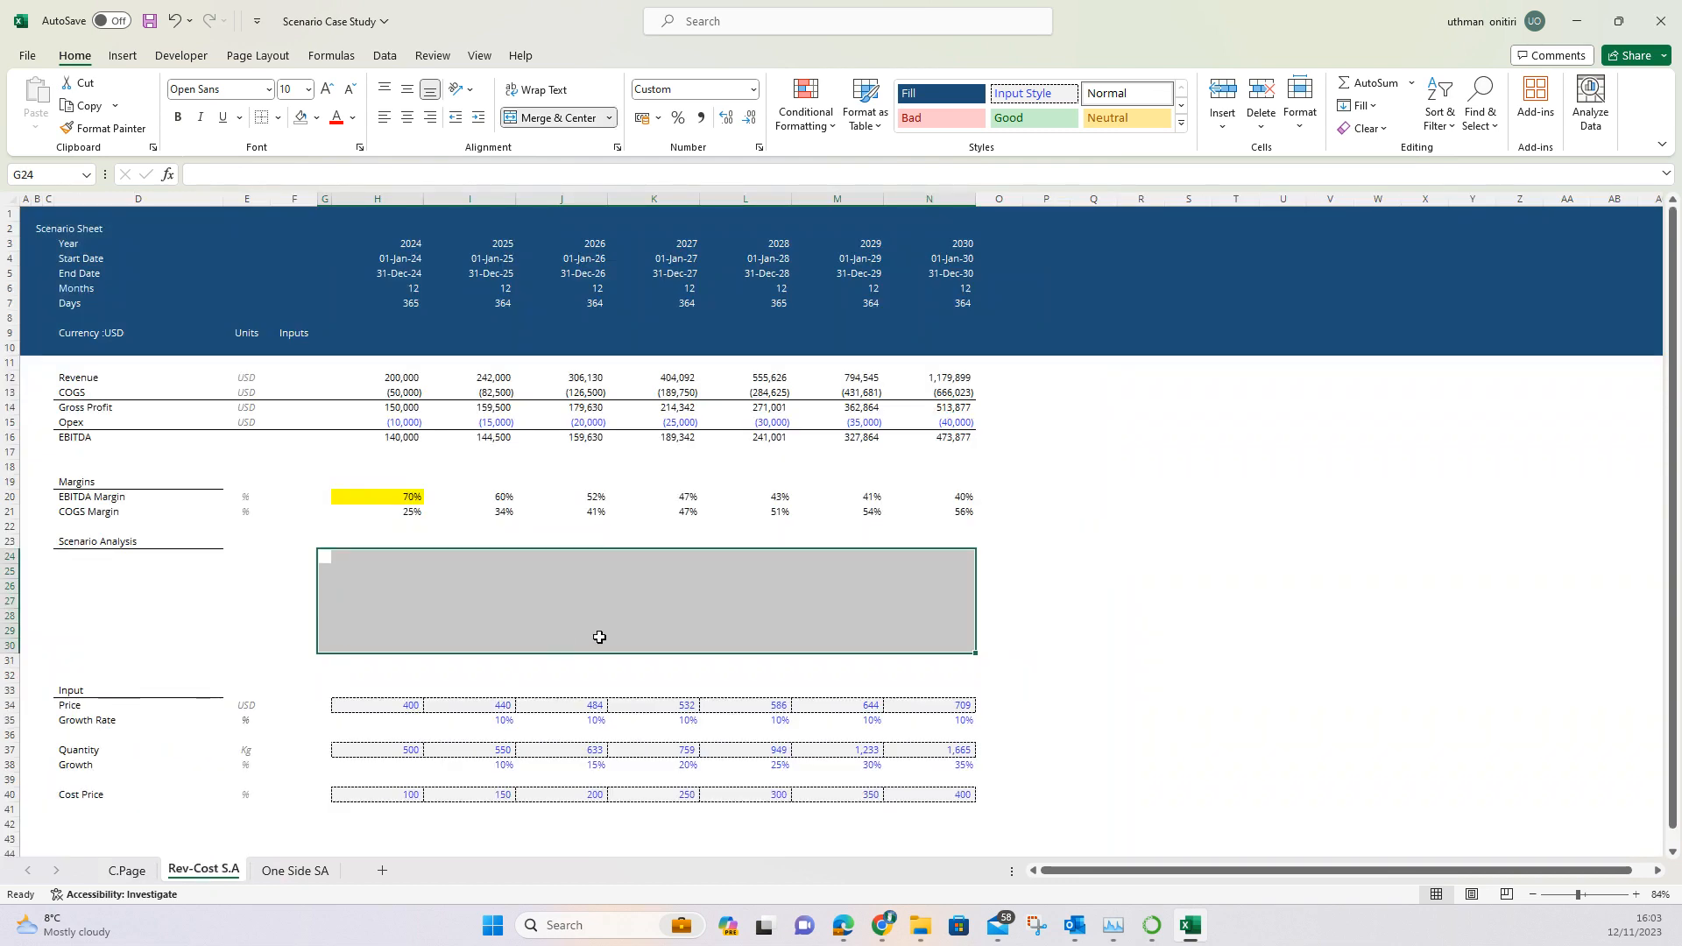
{"action": "scroll", "coordinate": [735, 613], "scroll_direction": "up", "scroll_amount": 1}
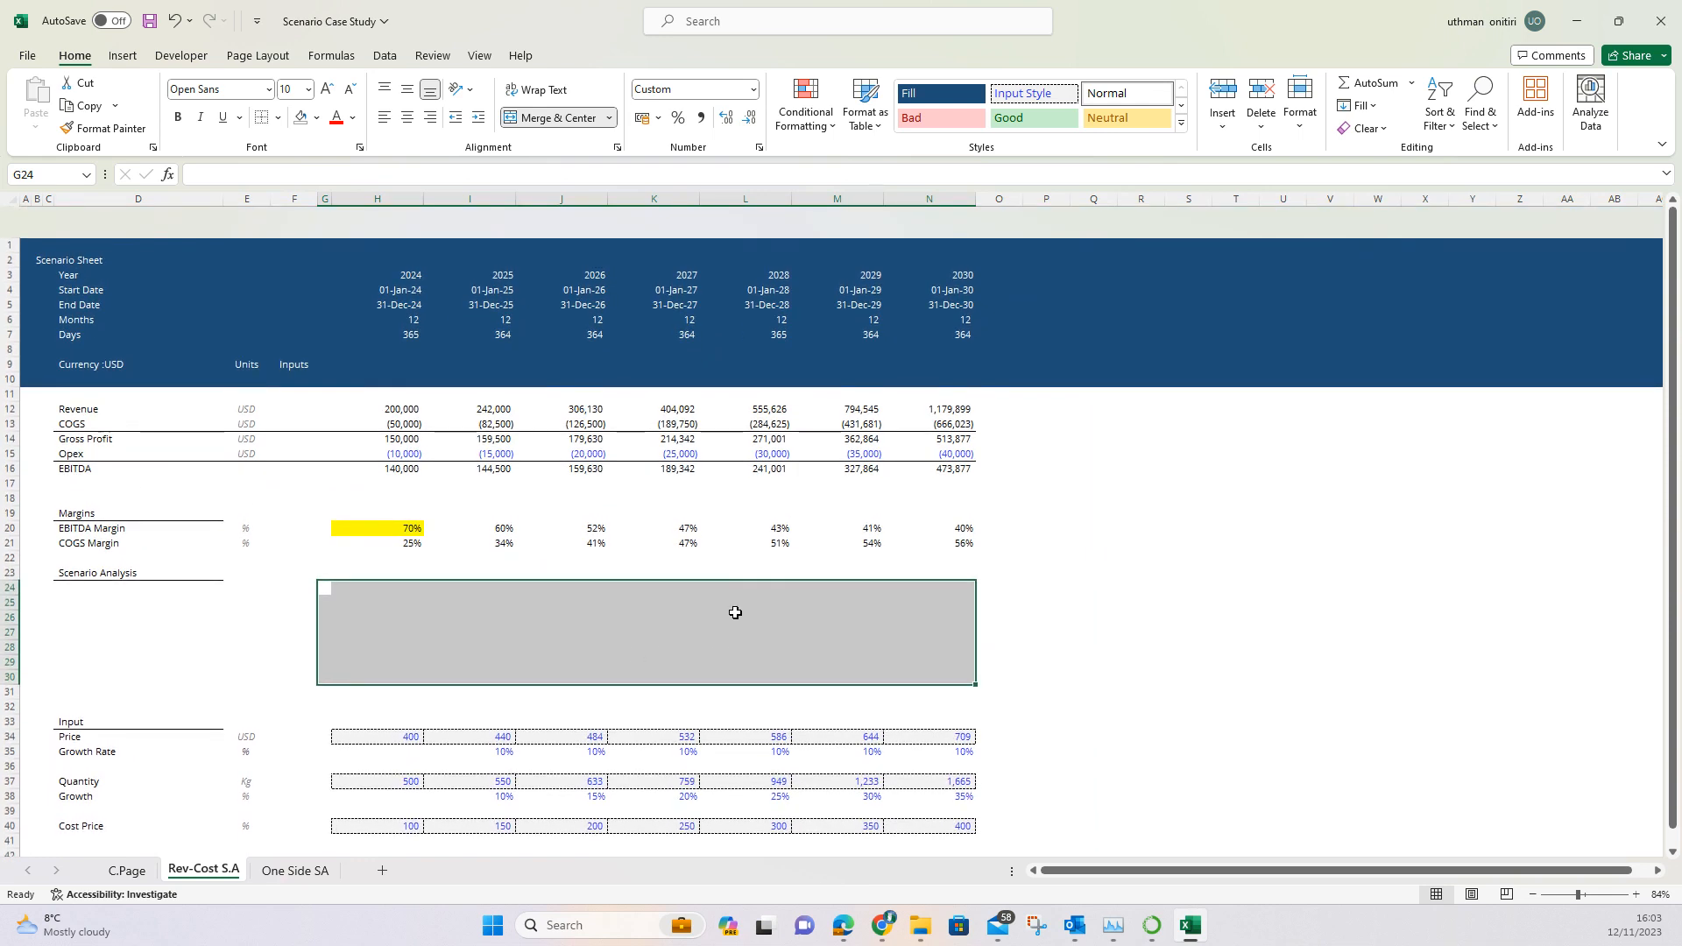
{"action": "scroll", "coordinate": [735, 613], "scroll_direction": "down", "scroll_amount": 1}
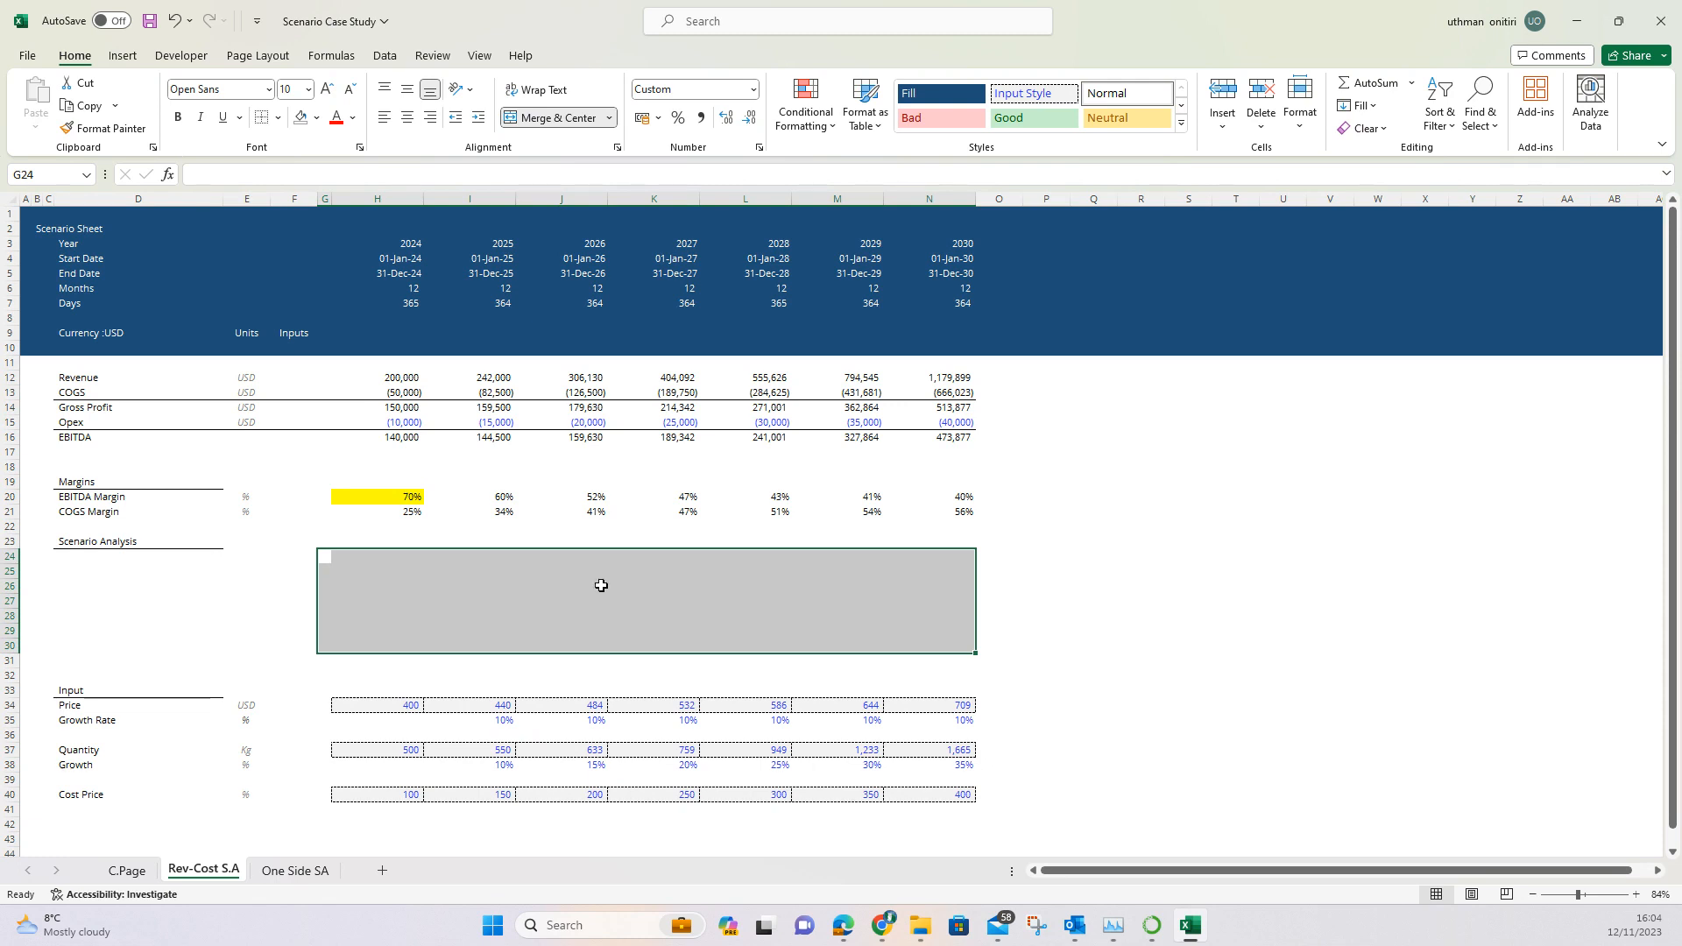
{"action": "left_click", "coordinate": [385, 495]}
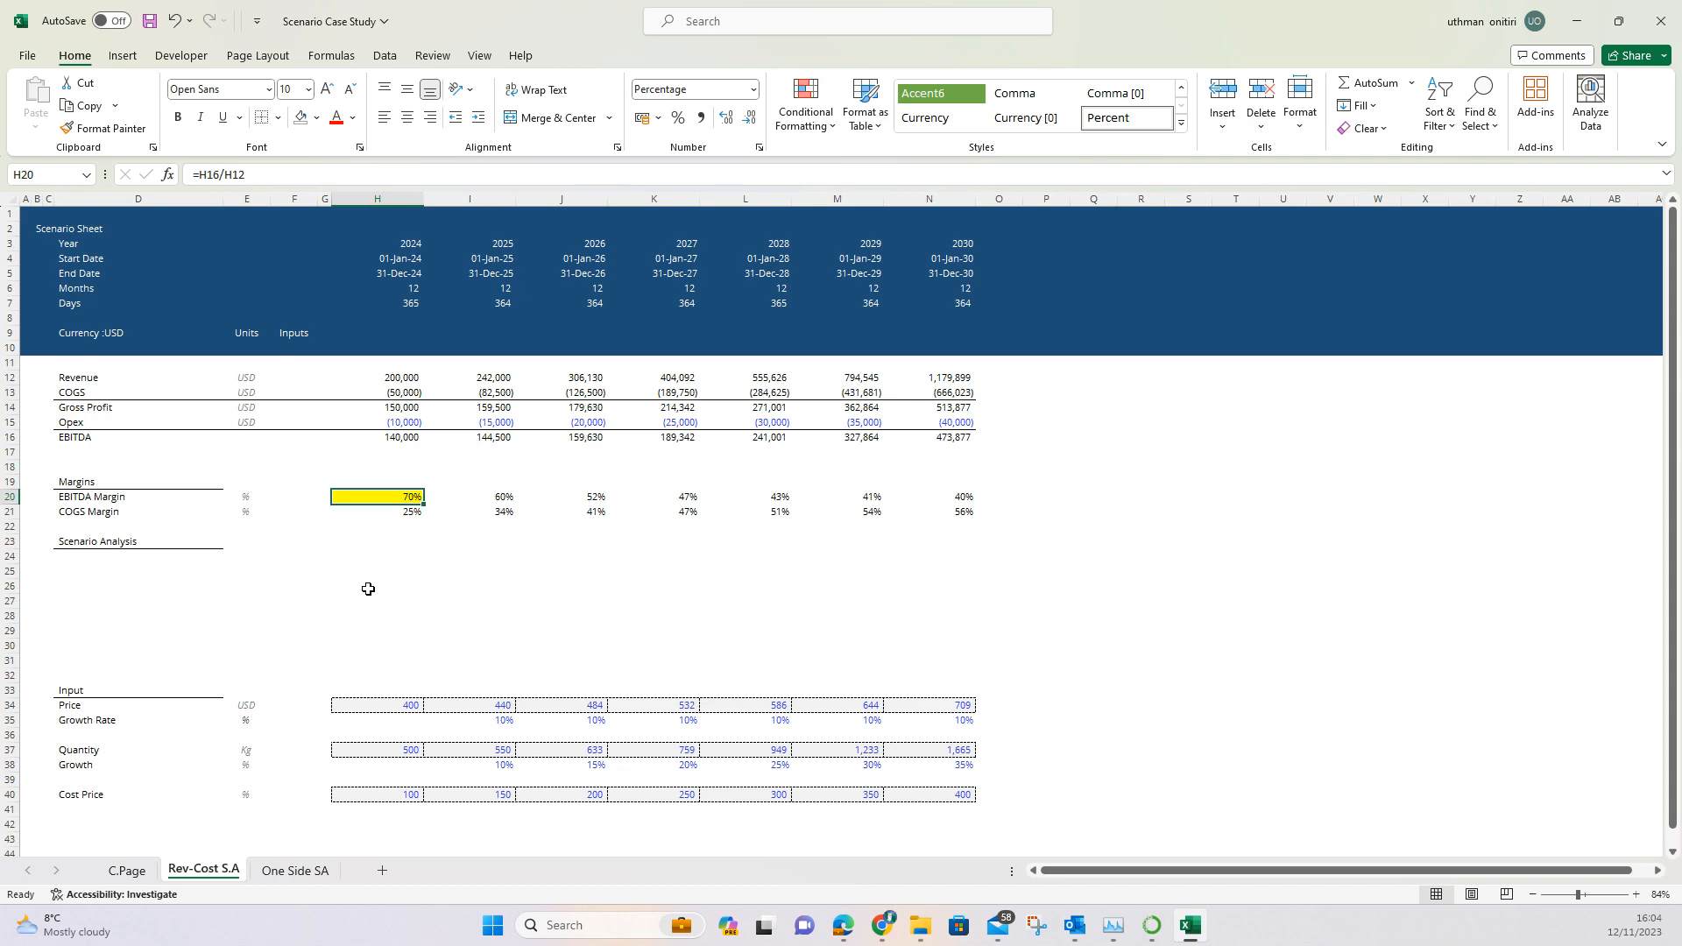
Step: Link cell H25 in the Scenario Analysis section to the 2024 EBITDA margin in H20
{"action": "left_click", "coordinate": [395, 593]}
{"action": "key", "text": "Up"}
{"action": "key", "text": "Up"}
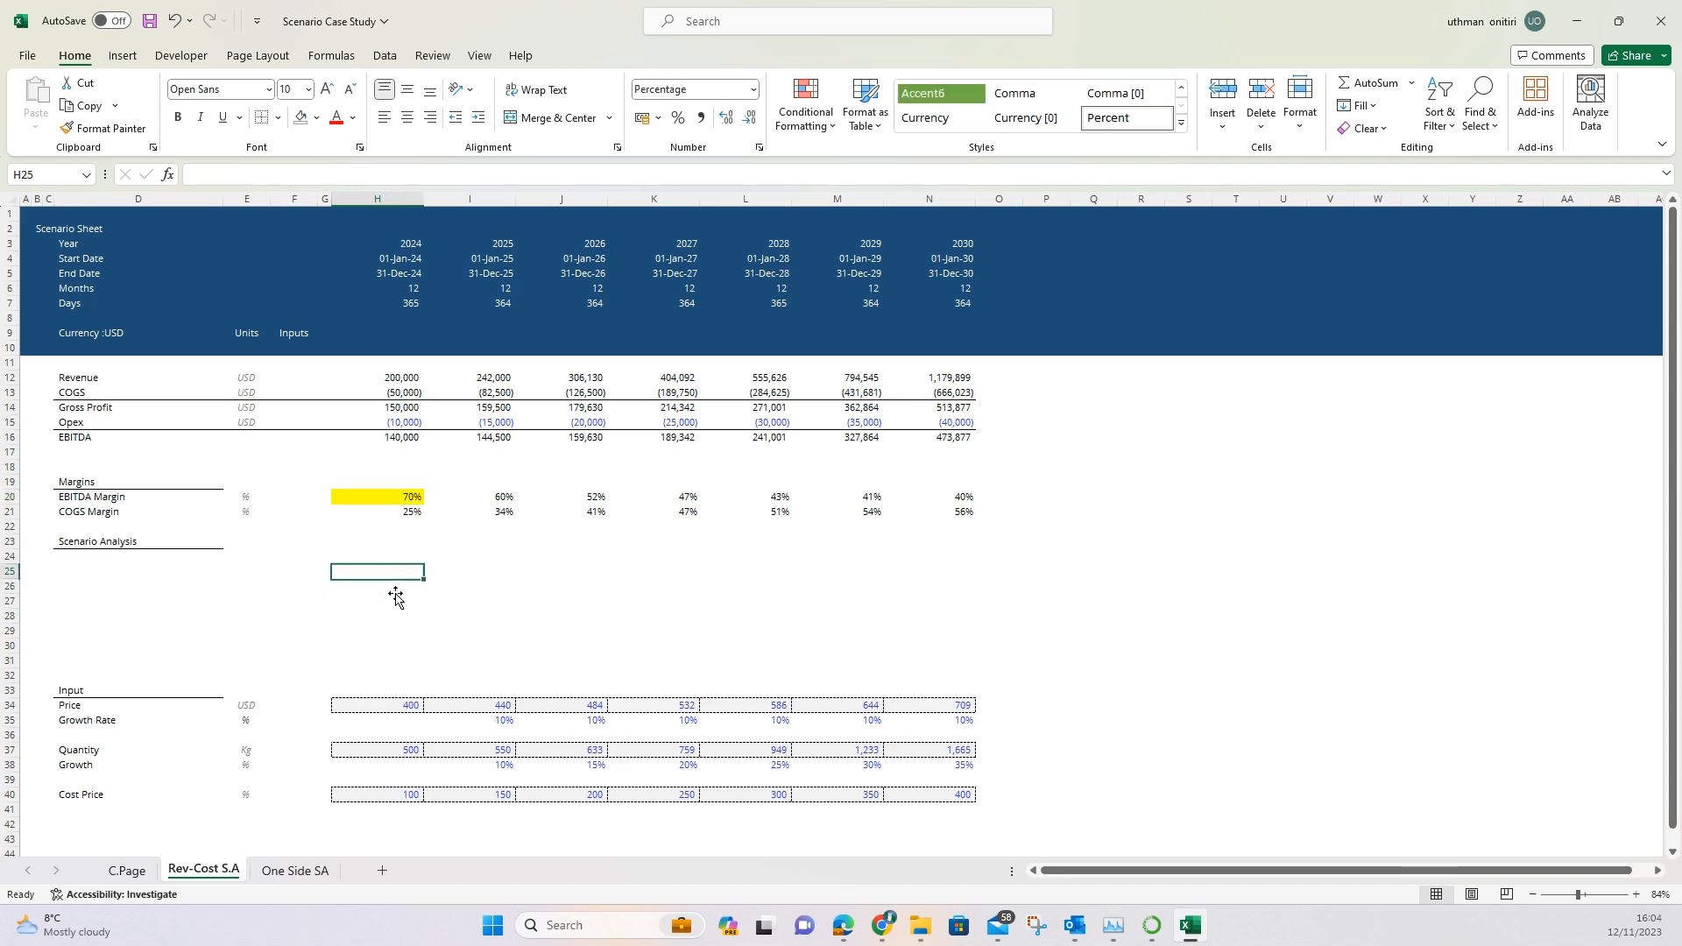
{"action": "key", "text": "Down"}
{"action": "type", "text": "="}
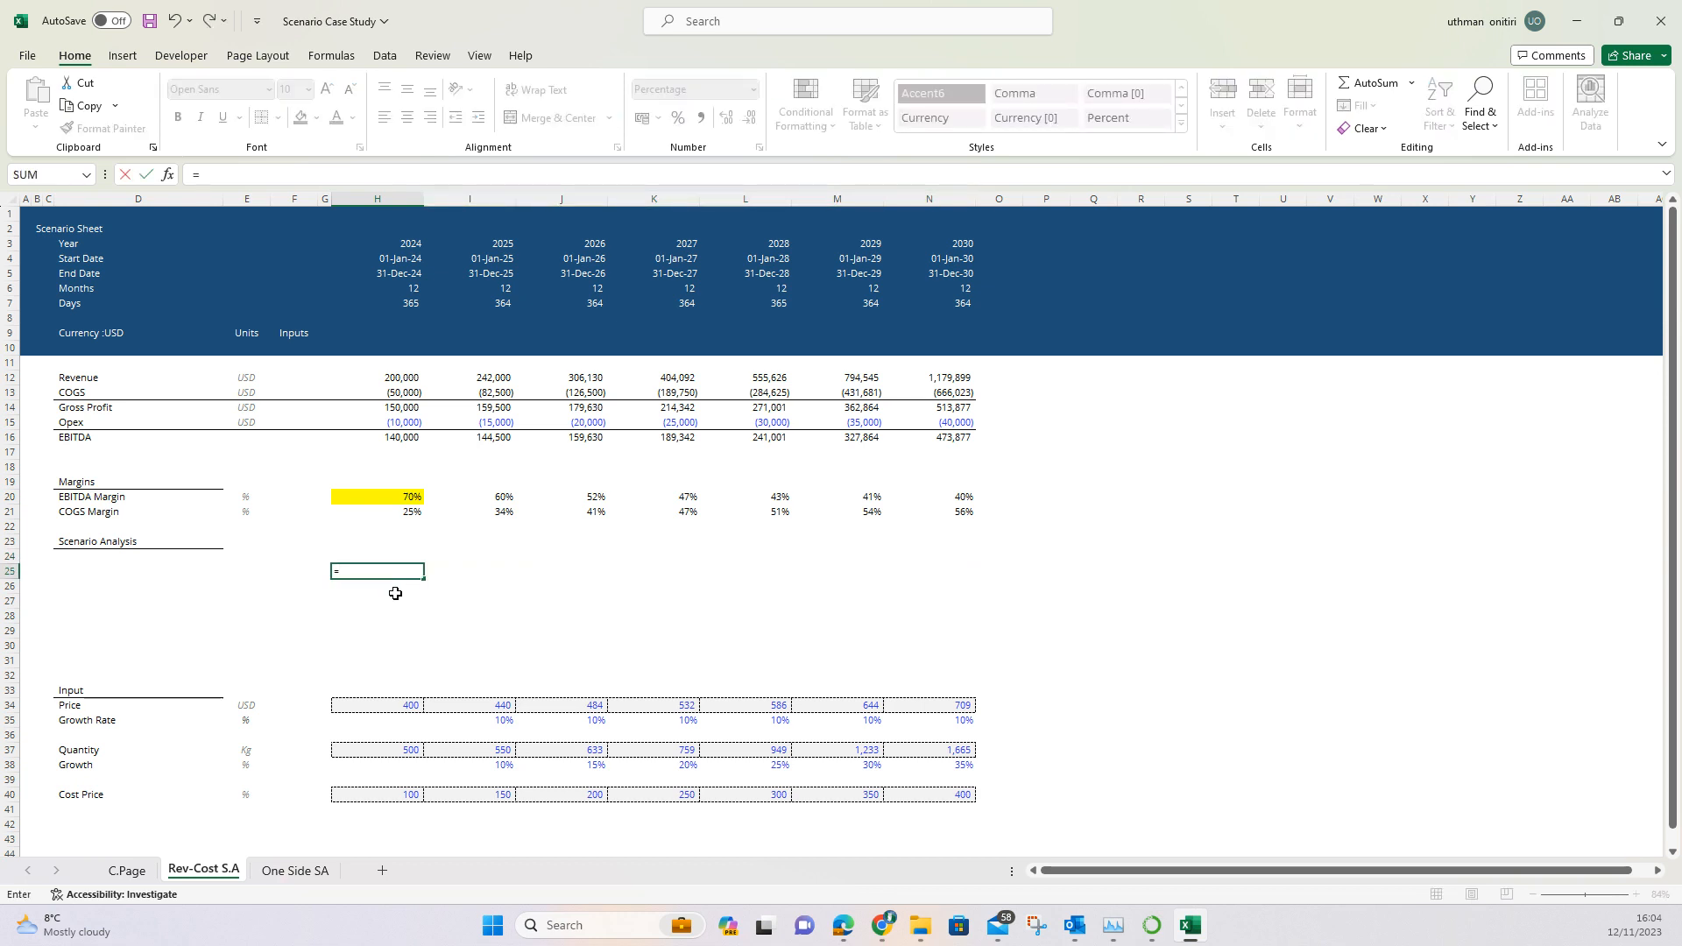
{"action": "key", "text": "Up"}
{"action": "key", "text": "Up"}
{"action": "key", "text": "Up"}
{"action": "key", "text": "Up"}
{"action": "key", "text": "Down"}
{"action": "key", "text": "Up"}
{"action": "key", "text": "Up"}
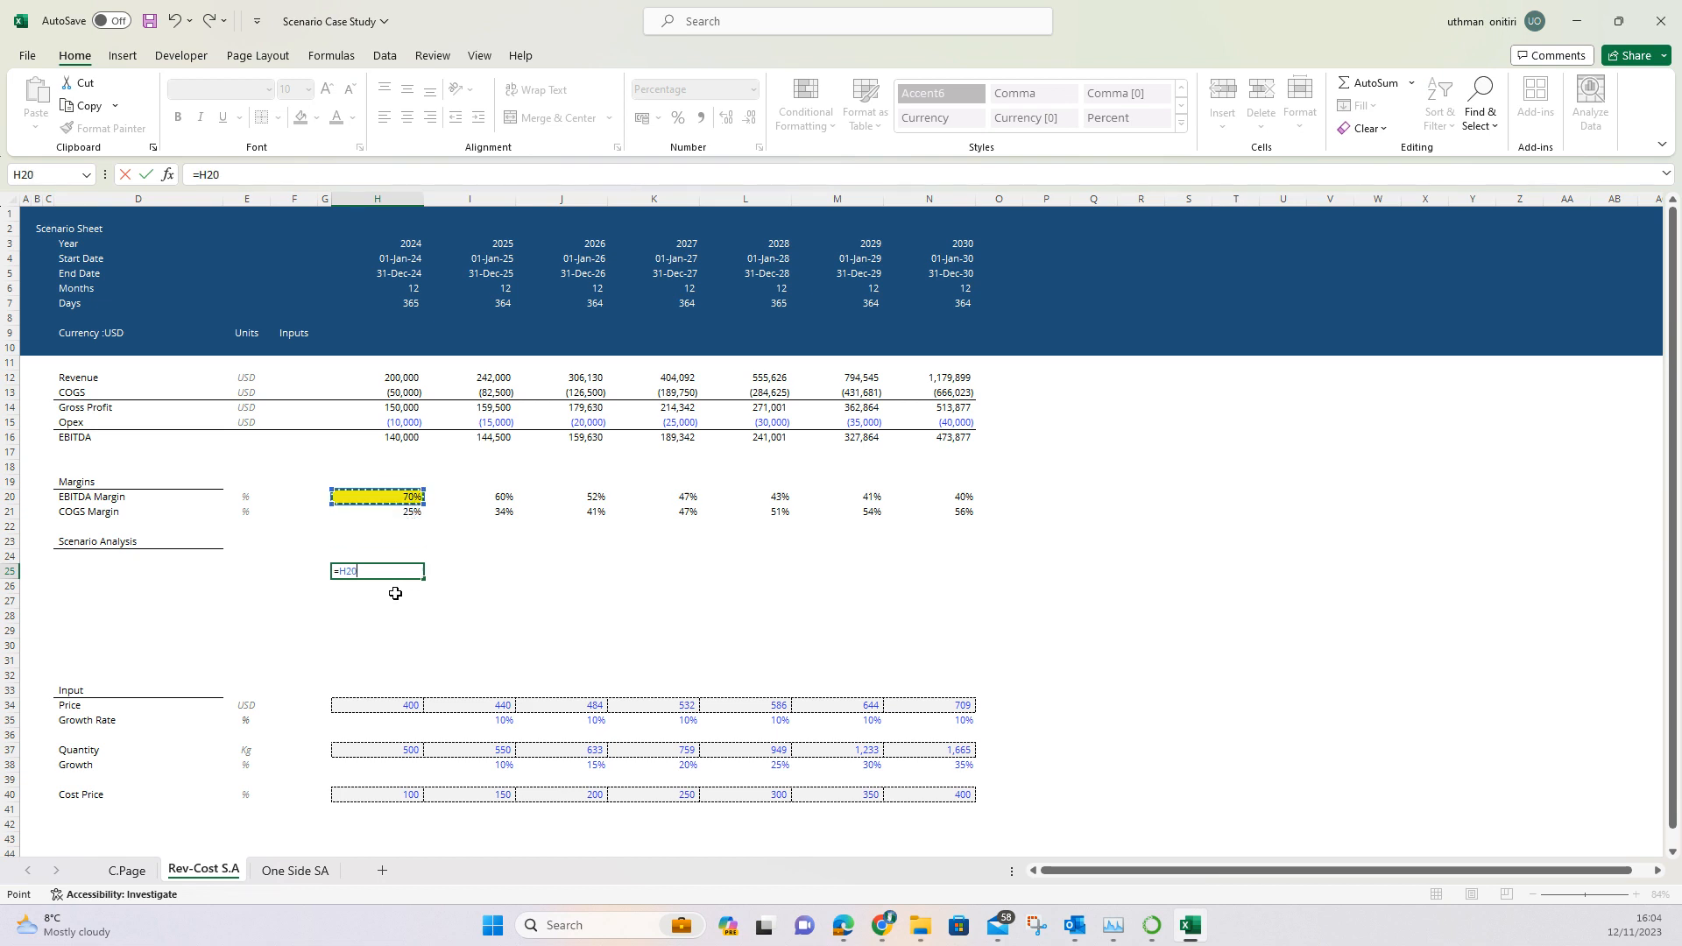
{"action": "key", "text": "Return"}
Step: Link cell K25 in the Scenario Analysis row to the 2024 price in H34
{"action": "key", "text": "Up"}
{"action": "key", "text": "Right"}
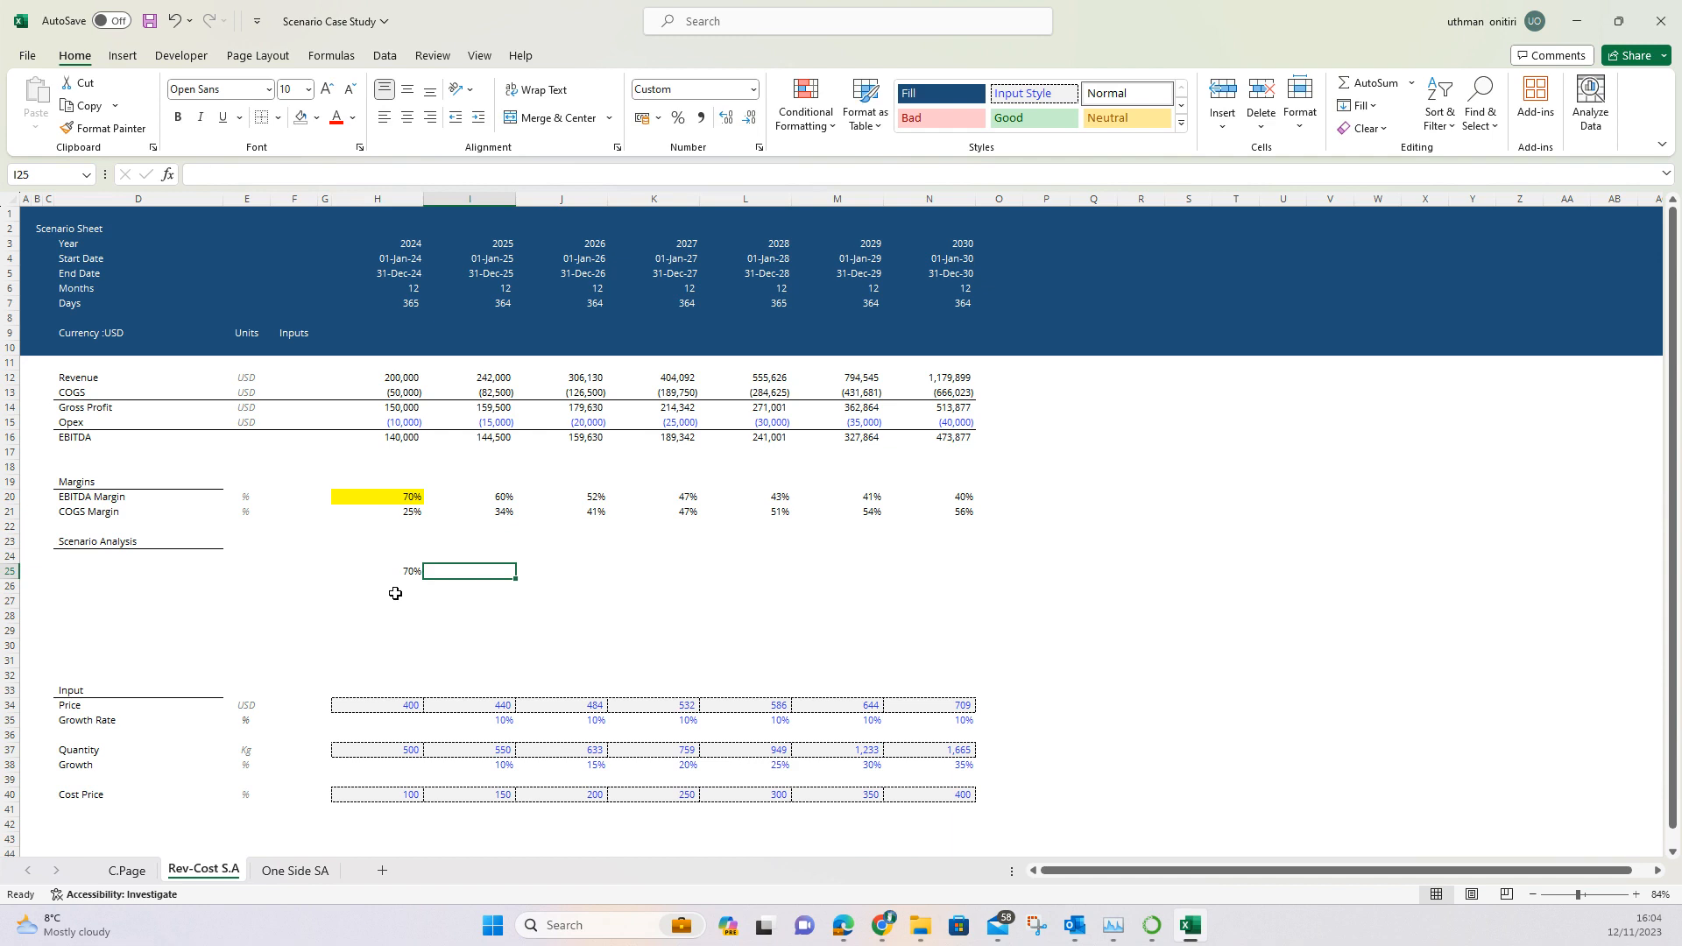
{"action": "key", "text": "Right"}
{"action": "key", "text": "Right"}
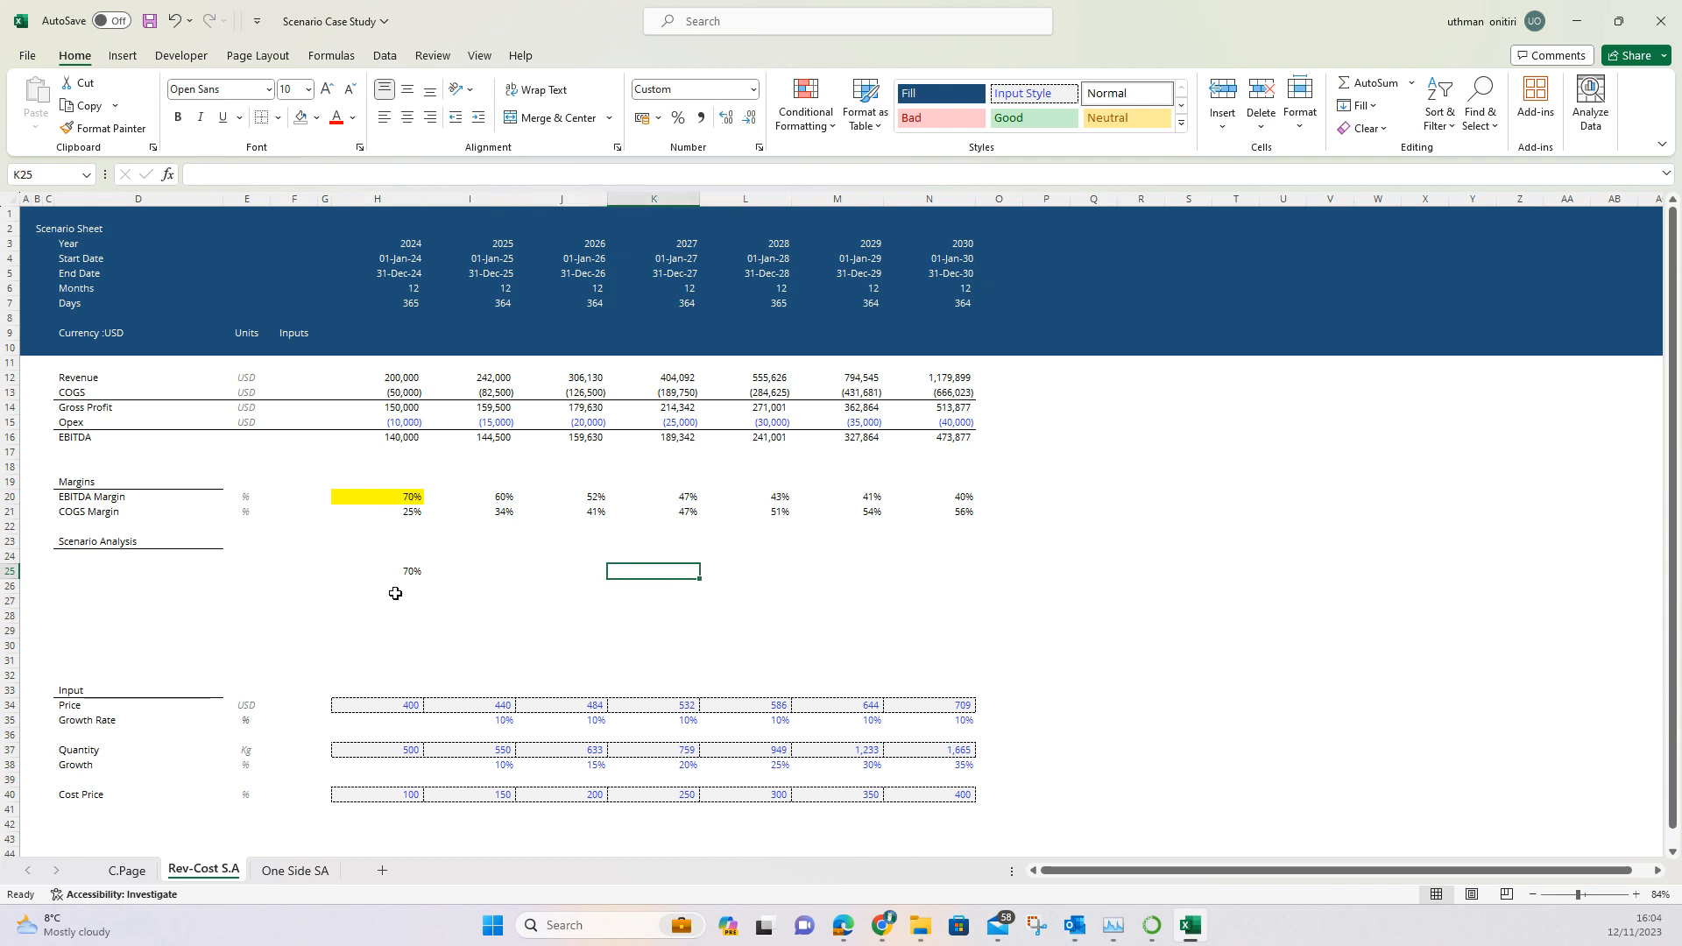
{"action": "type", "text": "="}
{"action": "key", "text": "Down"}
{"action": "key", "text": "Down"}
{"action": "key", "text": "Down"}
{"action": "key", "text": "Down"}
{"action": "key", "text": "Down"}
{"action": "key", "text": "Down"}
{"action": "key", "text": "Down"}
{"action": "key", "text": "Down"}
{"action": "key", "text": "Down"}
{"action": "key", "text": "Left"}
{"action": "key", "text": "Left"}
{"action": "key", "text": "Left"}
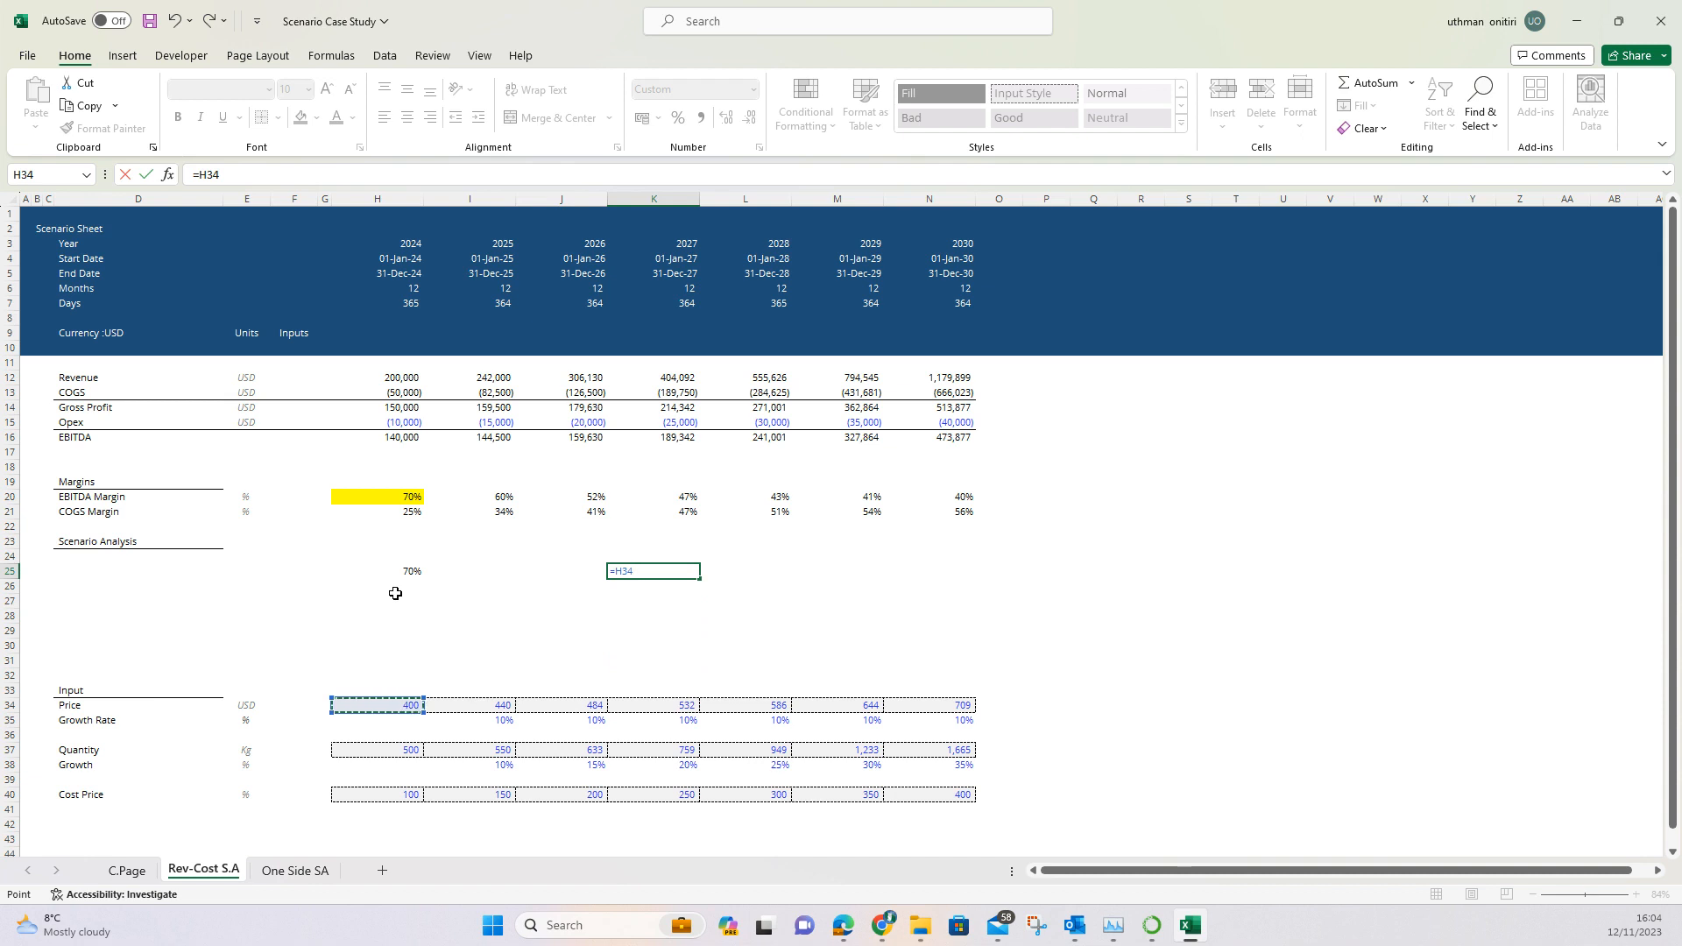
{"action": "key", "text": "ctrl+Return"}
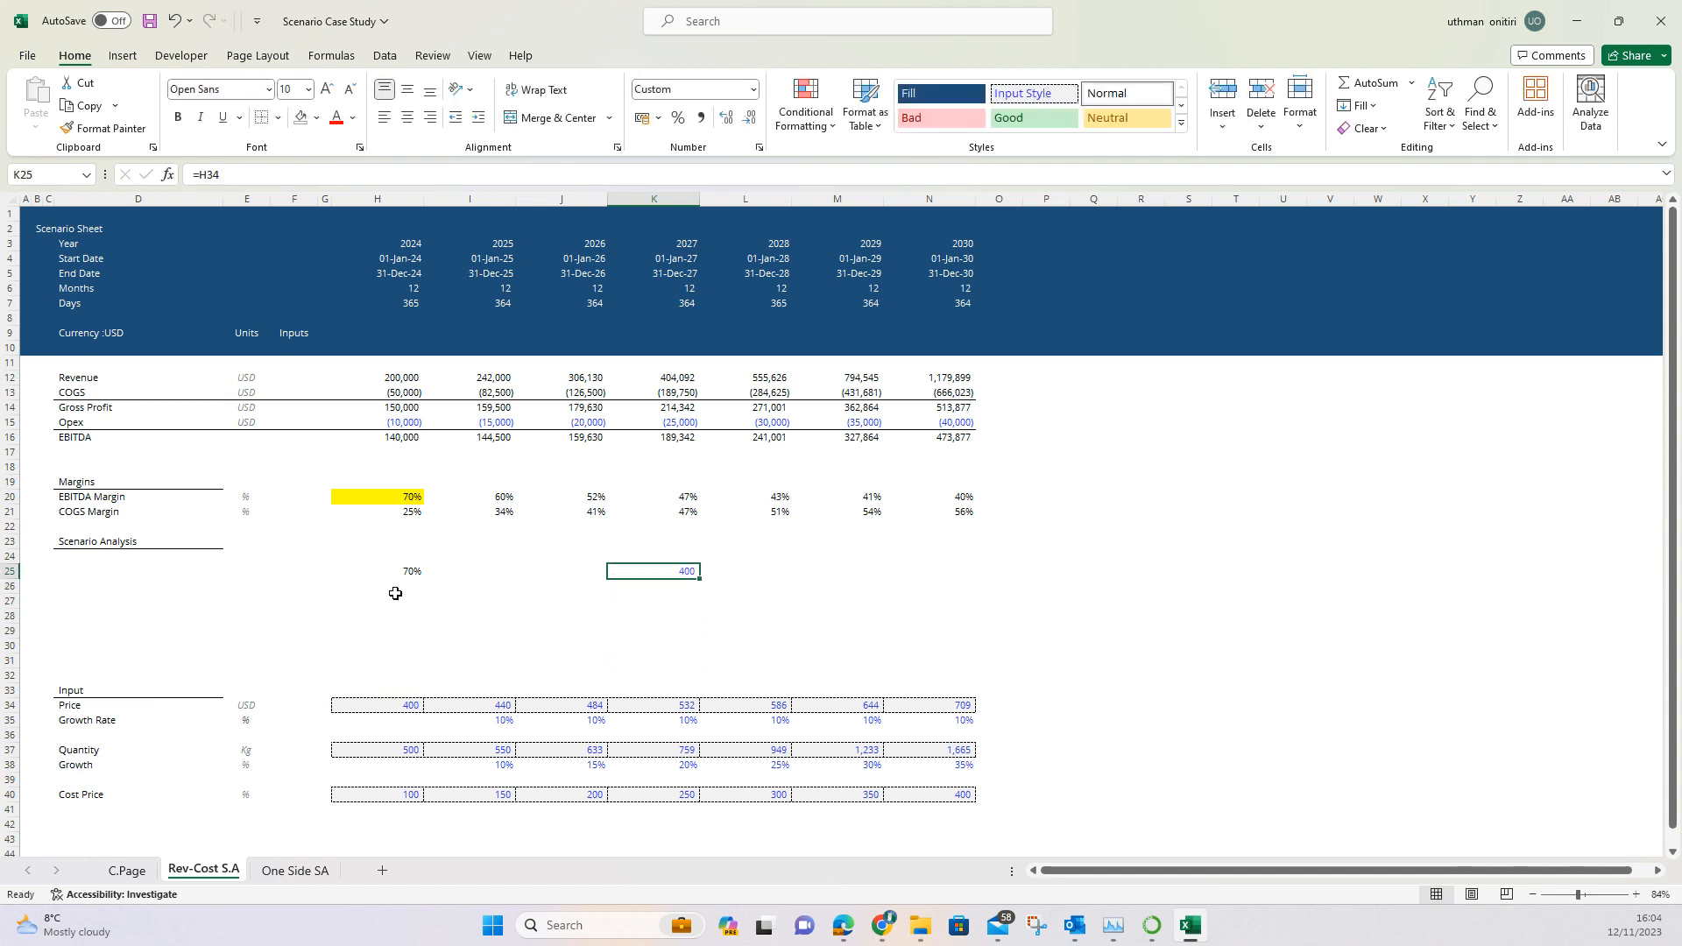
Step: Fill L25:N25 with a formula adding 100 to the preceding cell, starting with =K25+100
{"action": "key", "text": "Right"}
{"action": "key", "text": "shift+Right"}
{"action": "key", "text": "shift+Right"}
{"action": "key", "text": "shift+Right"}
{"action": "key", "text": "shift+Left"}
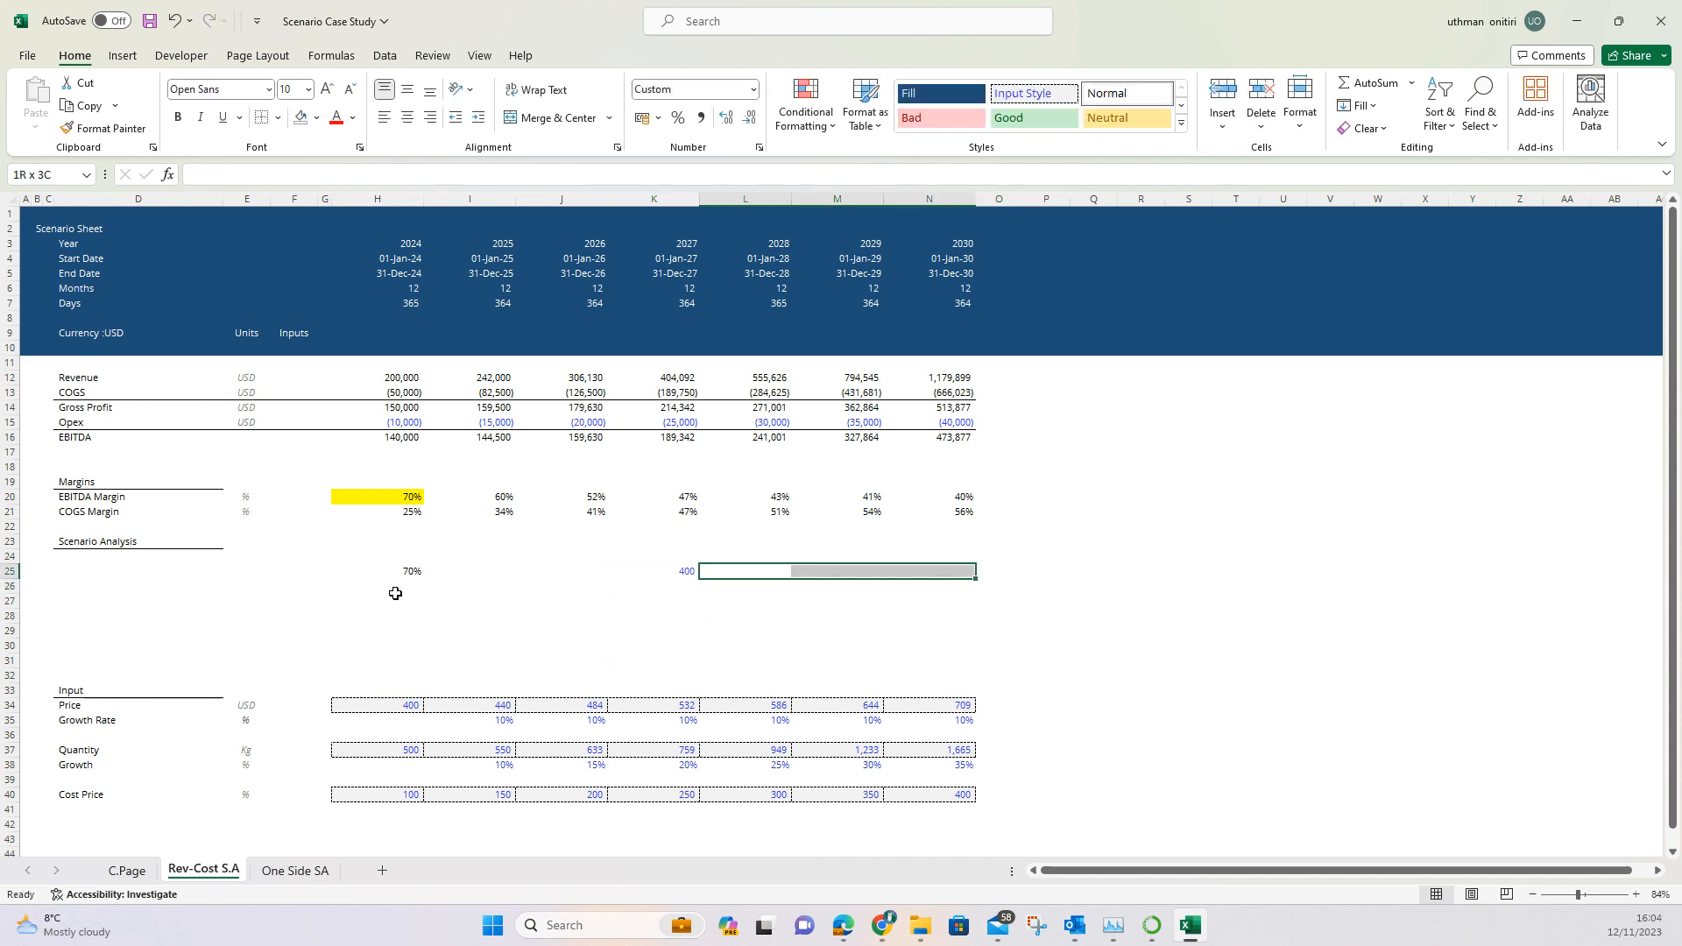
{"action": "type", "text": "="}
{"action": "key", "text": "Left"}
{"action": "type", "text": "+"}
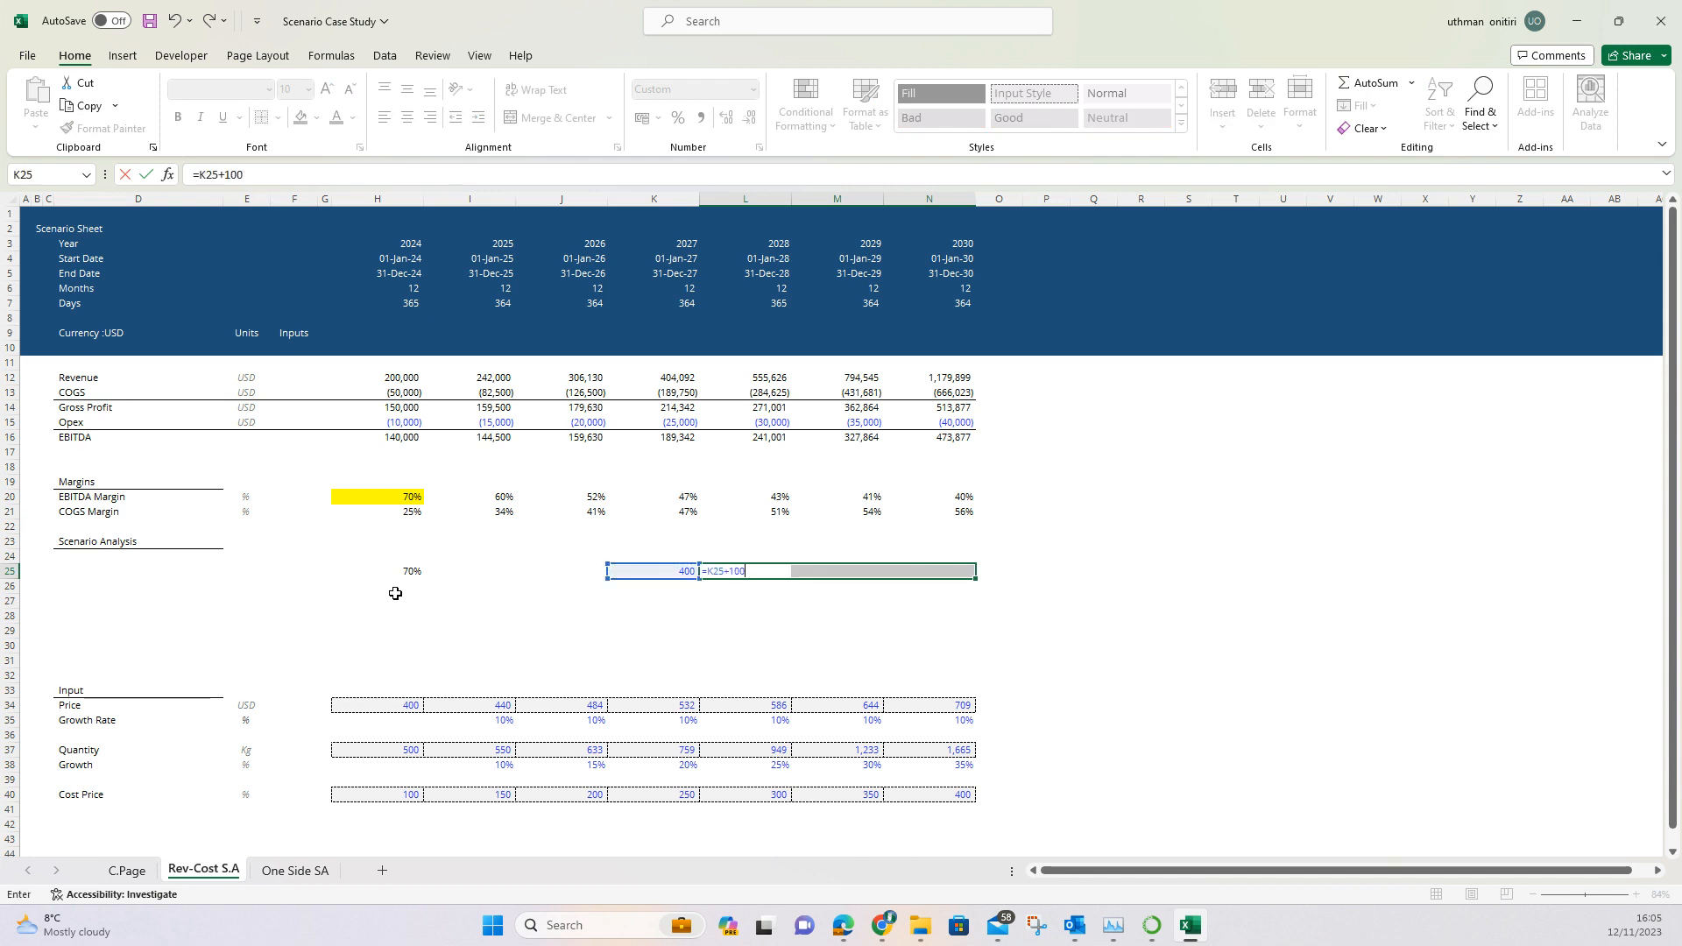
{"action": "key", "text": "ctrl+Return"}
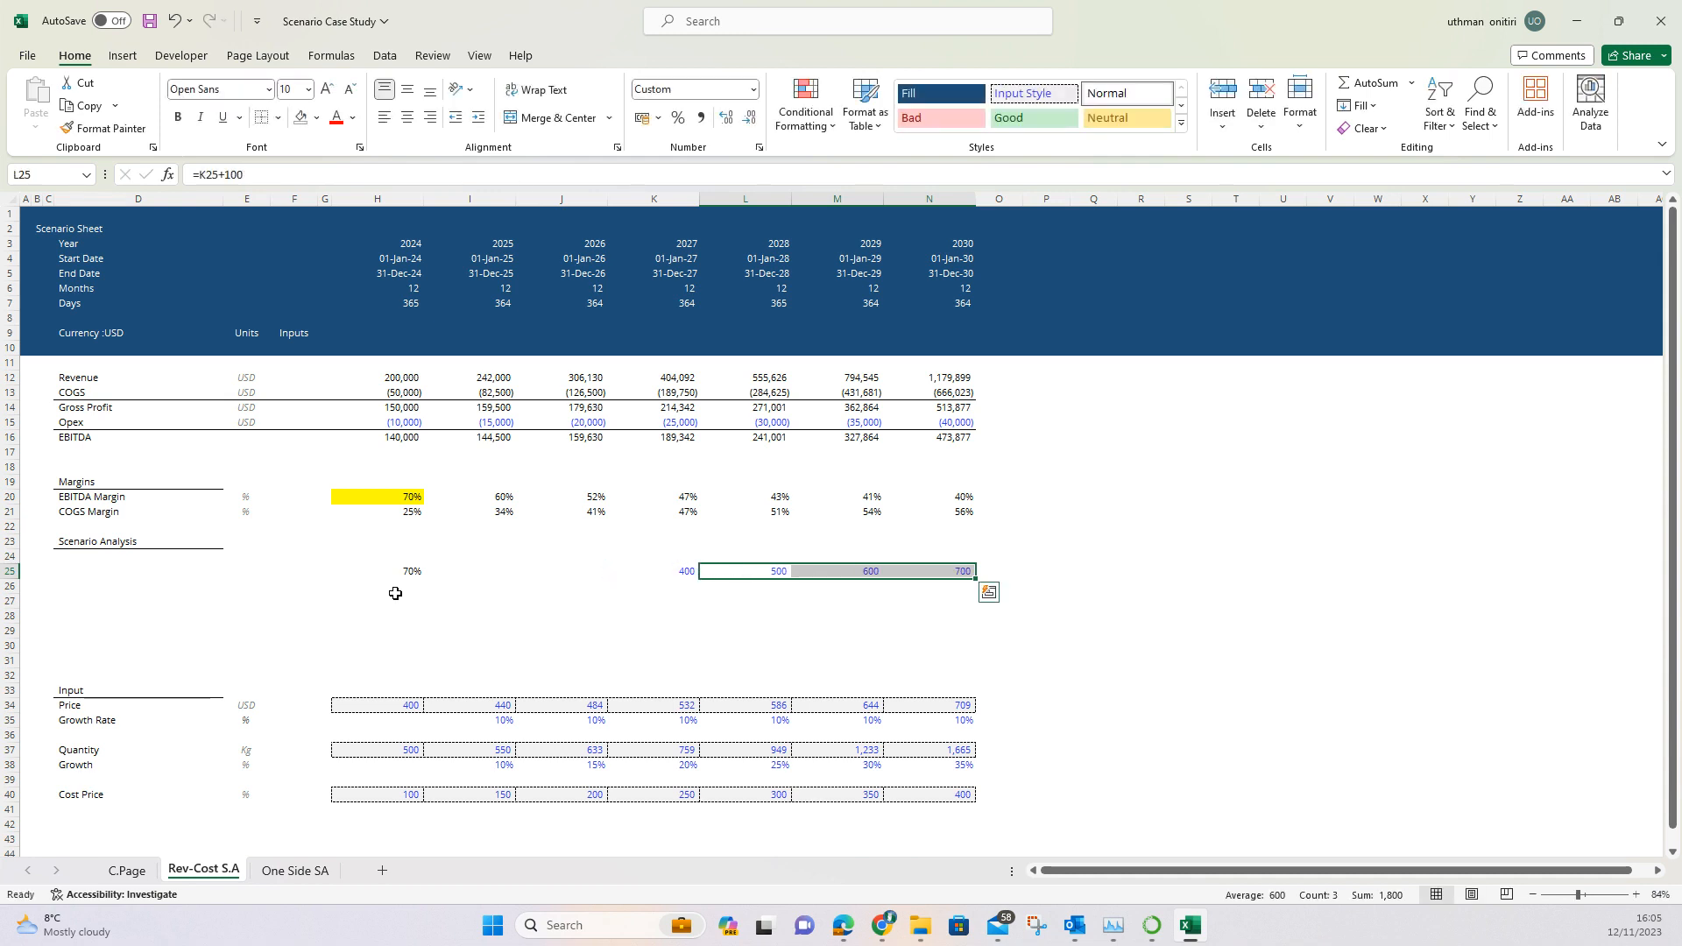
Step: Fill I25:J25 with a formula subtracting 100 from the cell on its right, using =K25-100 in J25
{"action": "key", "text": "Left"}
{"action": "key", "text": "Left"}
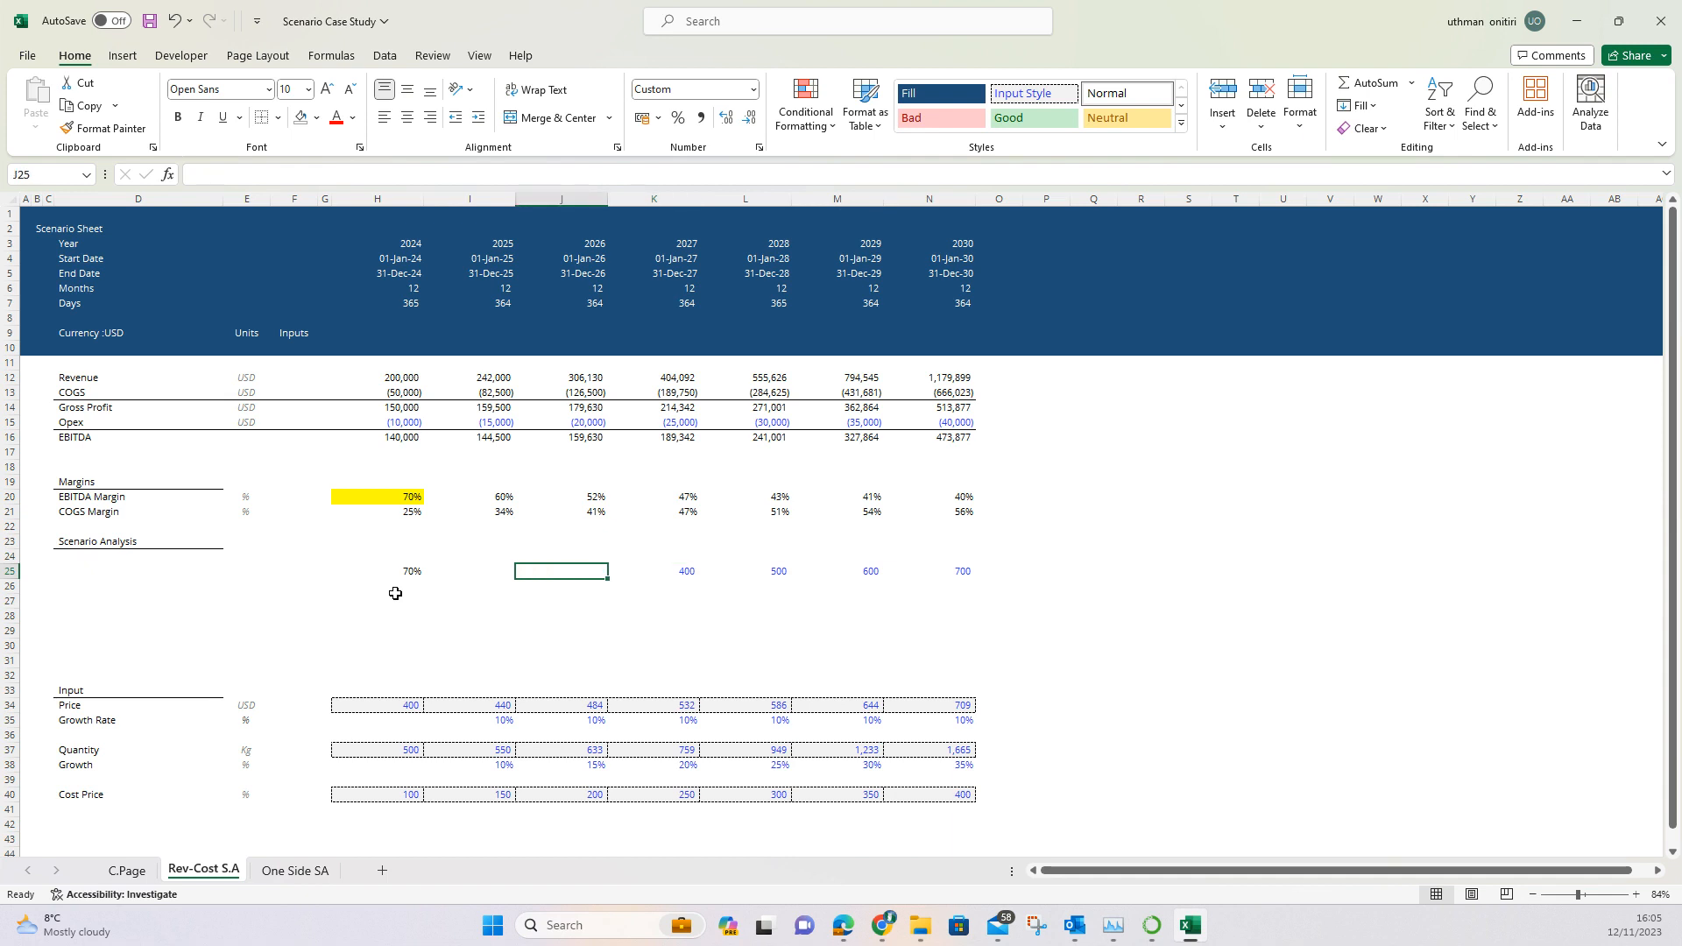
{"action": "key", "text": "shift+Left"}
{"action": "type", "text": "="}
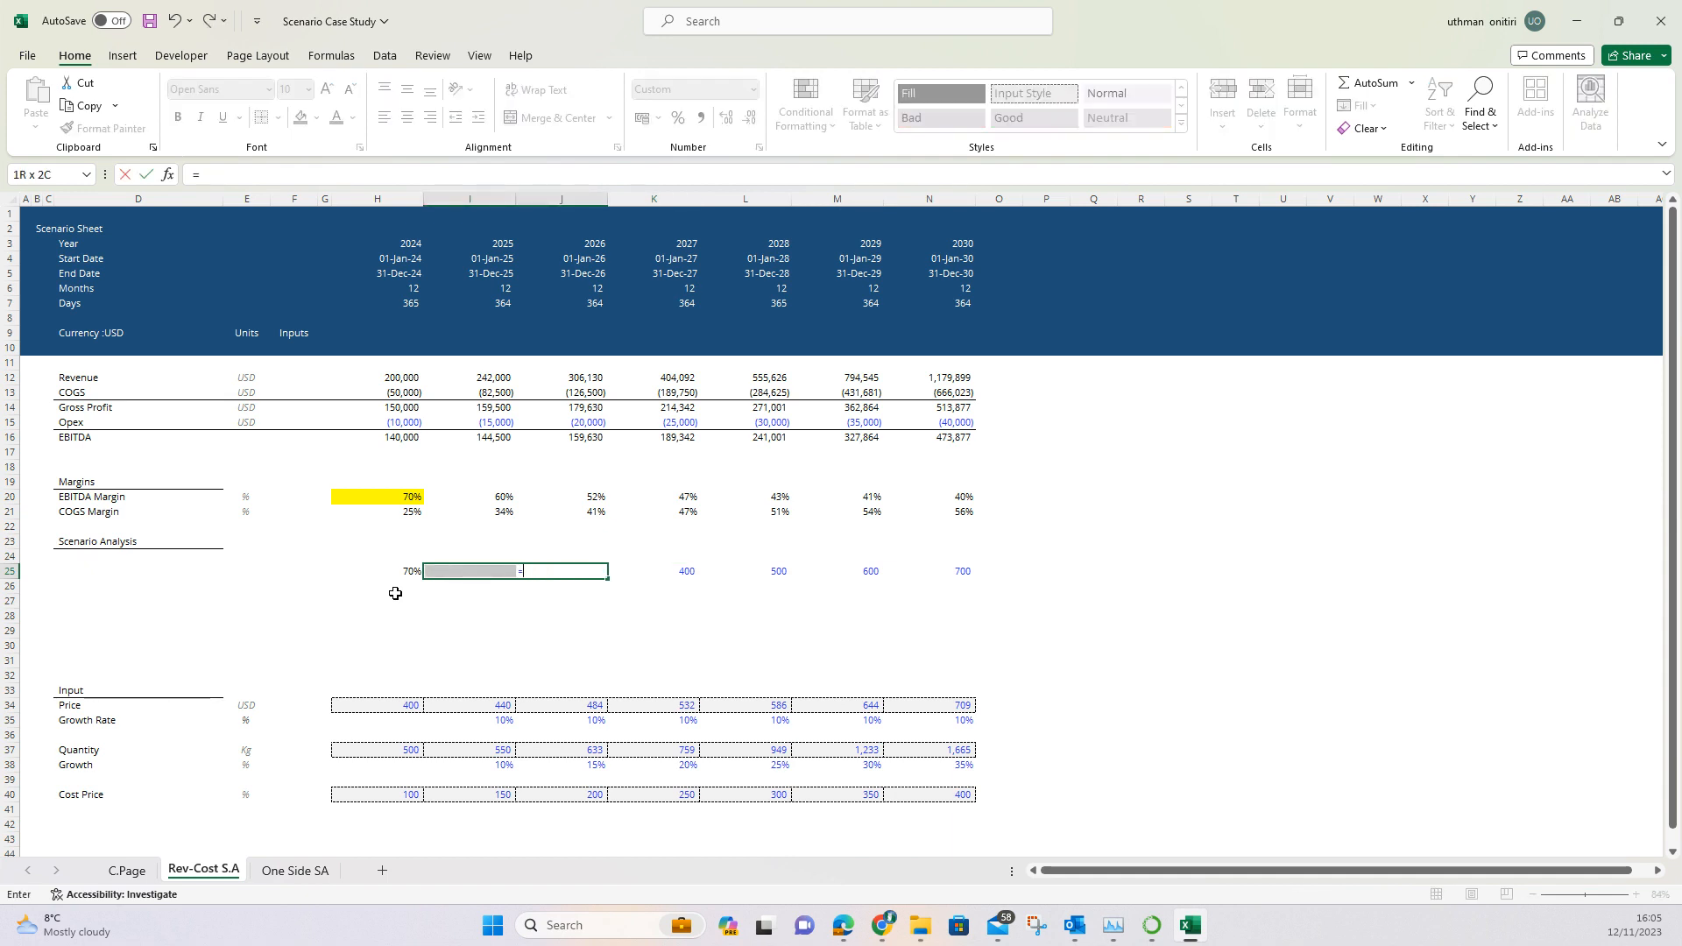
{"action": "key", "text": "Right"}
{"action": "key", "text": "Right"}
{"action": "key", "text": "Left"}
{"action": "type", "text": "-100"}
{"action": "key", "text": "ctrl+Return"}
{"action": "key", "text": "Down"}
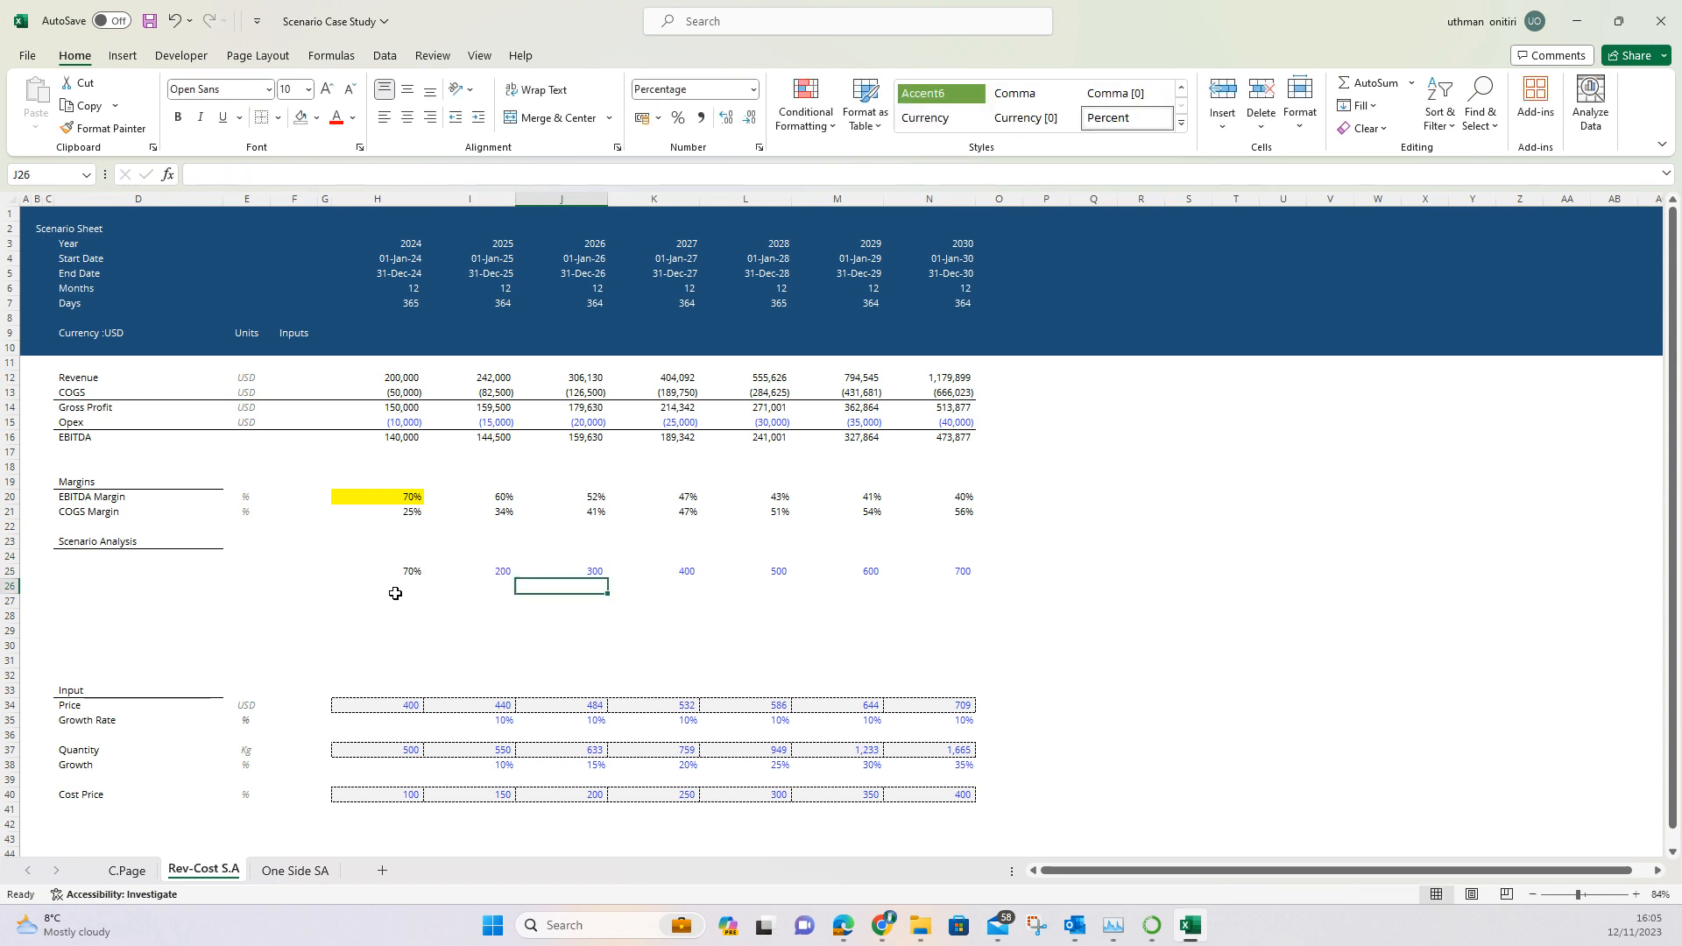
{"action": "key", "text": "Left"}
{"action": "key", "text": "Left"}
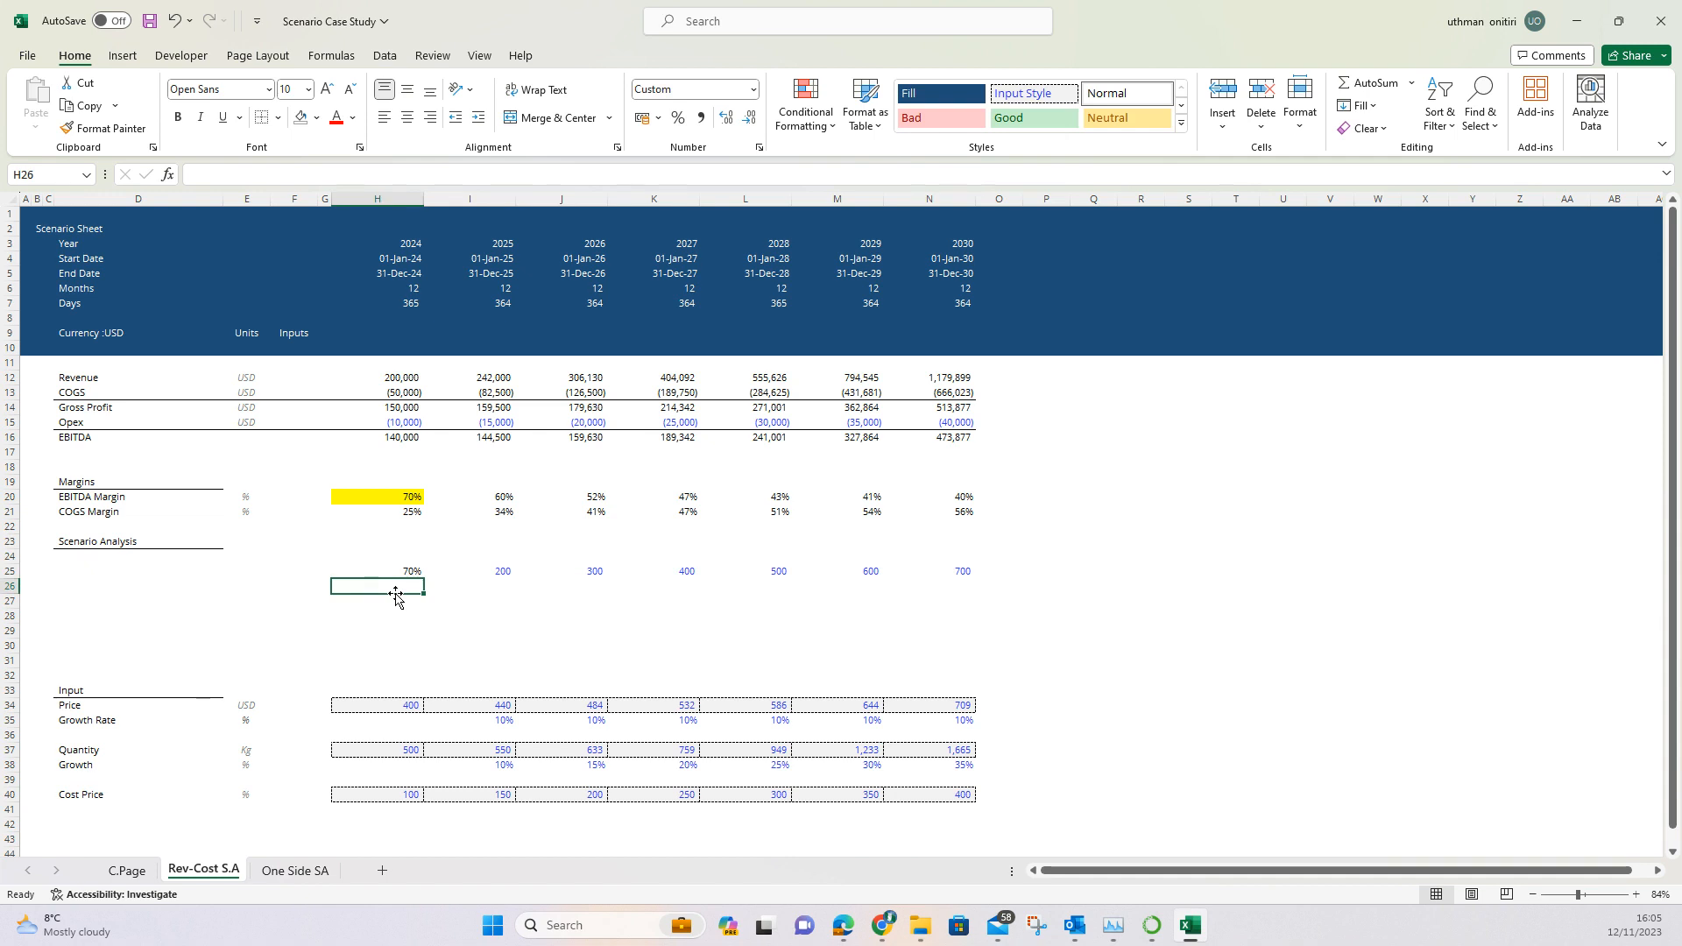
{"action": "key", "text": "Right"}
{"action": "key", "text": "Up"}
{"action": "key", "text": "Up"}
{"action": "key", "text": "alt"}
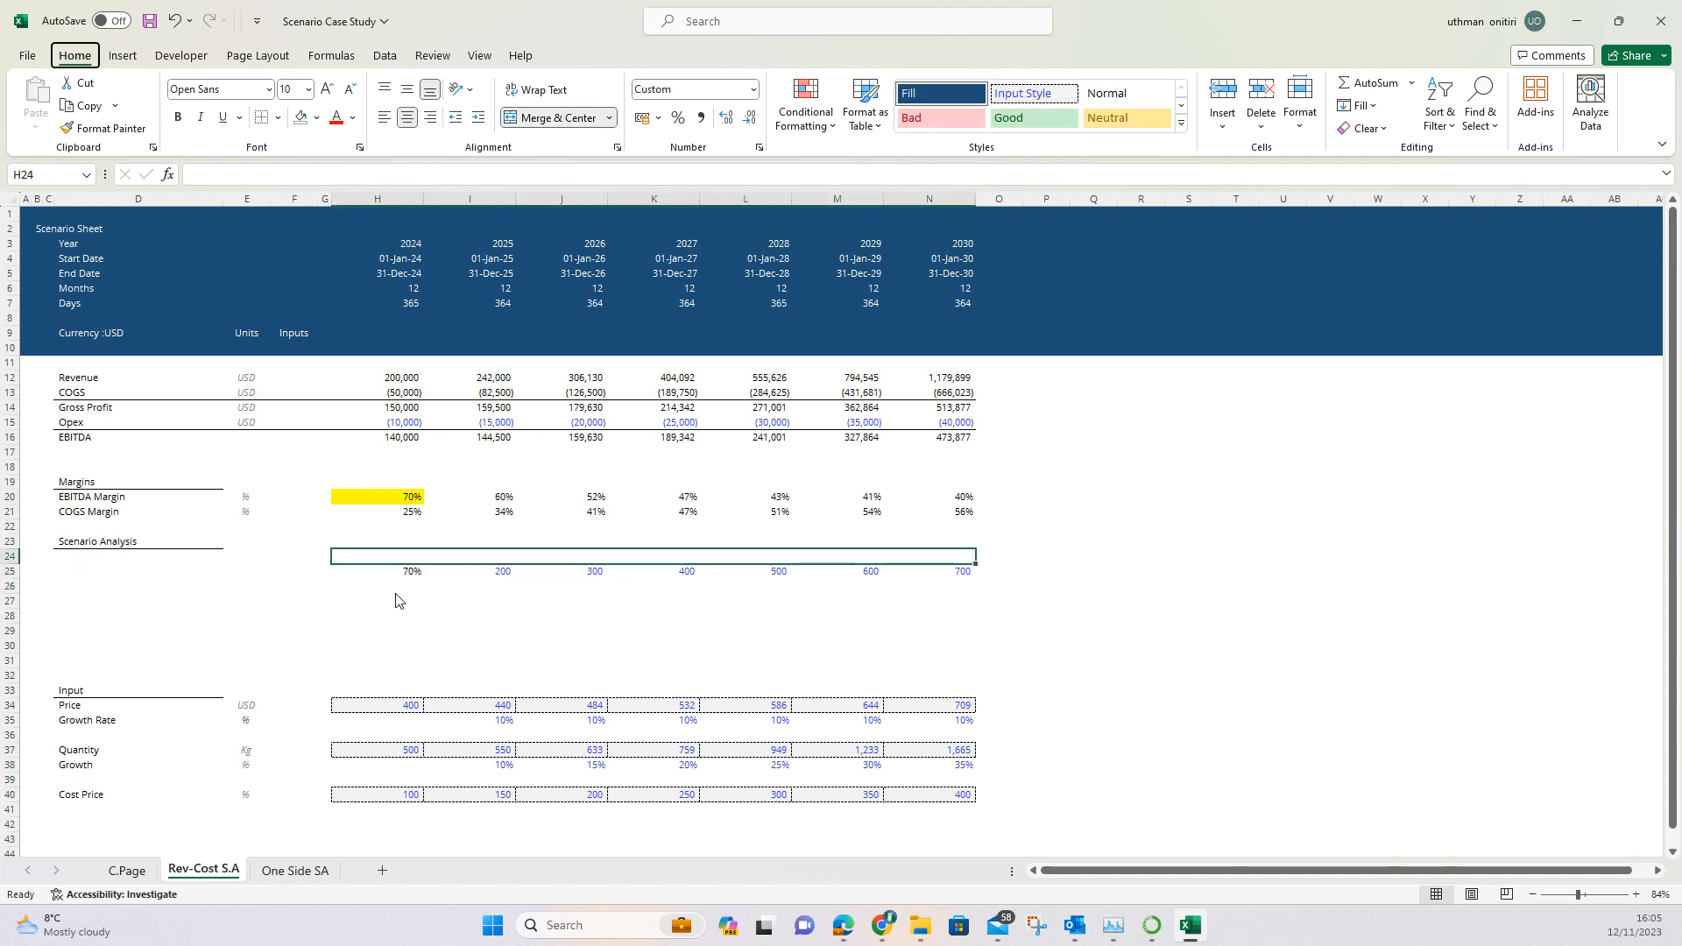
{"action": "key", "text": "h"}
{"action": "key", "text": "m"}
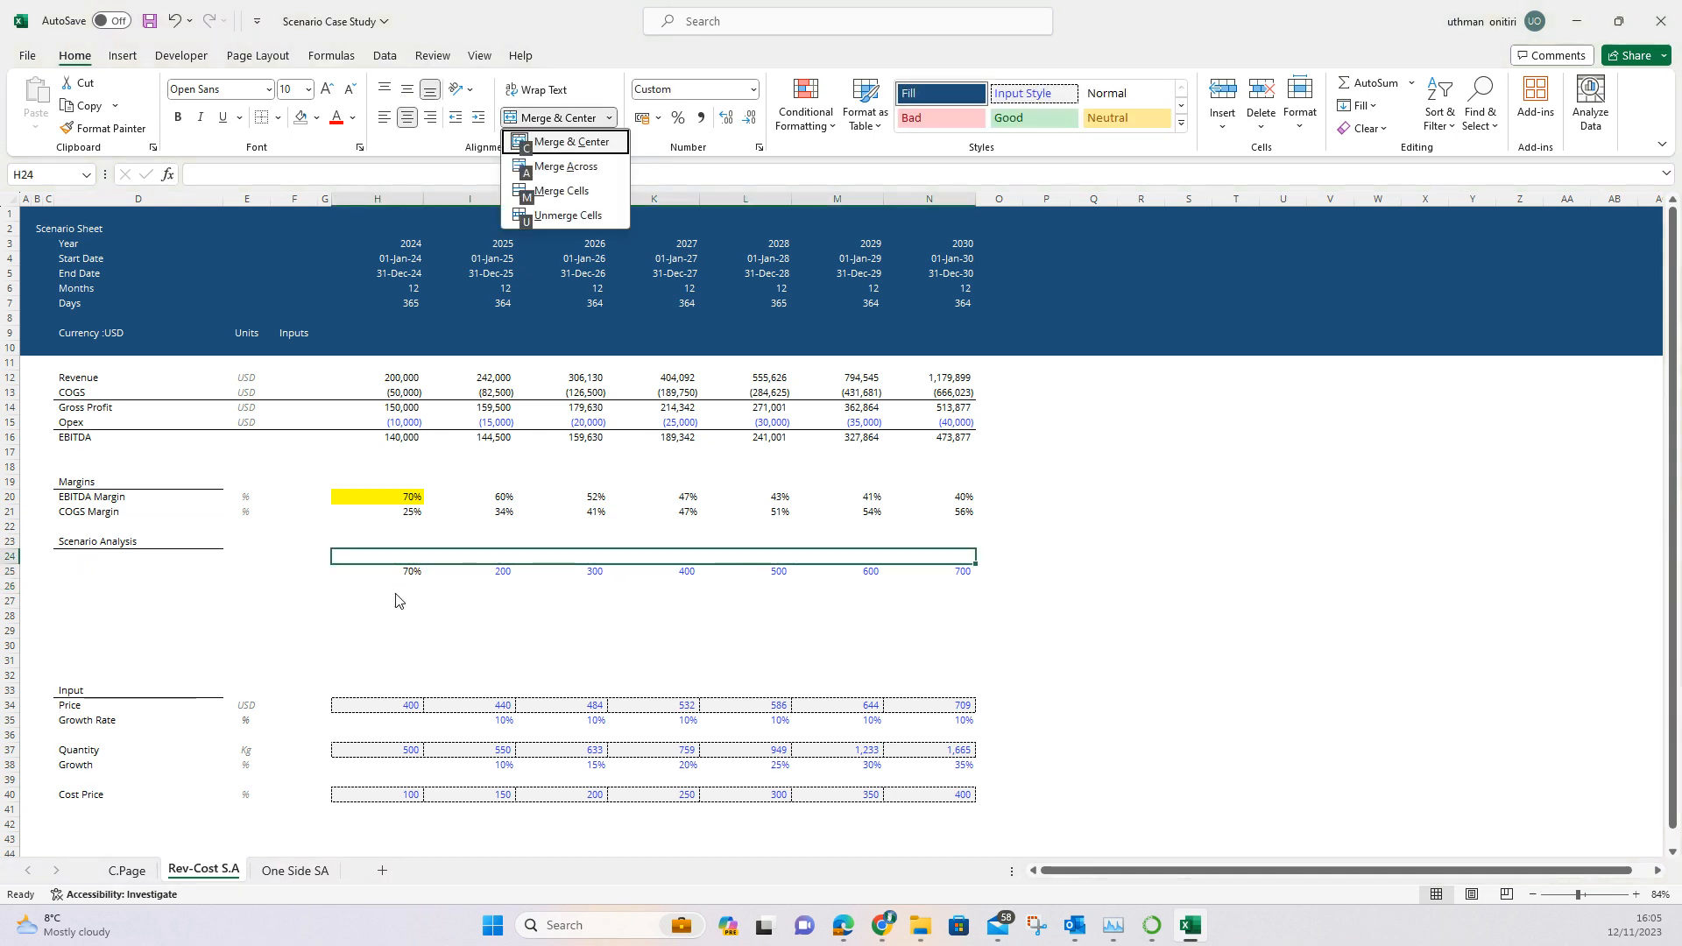
{"action": "key", "text": "Escape"}
{"action": "type", "text": "HMS"}
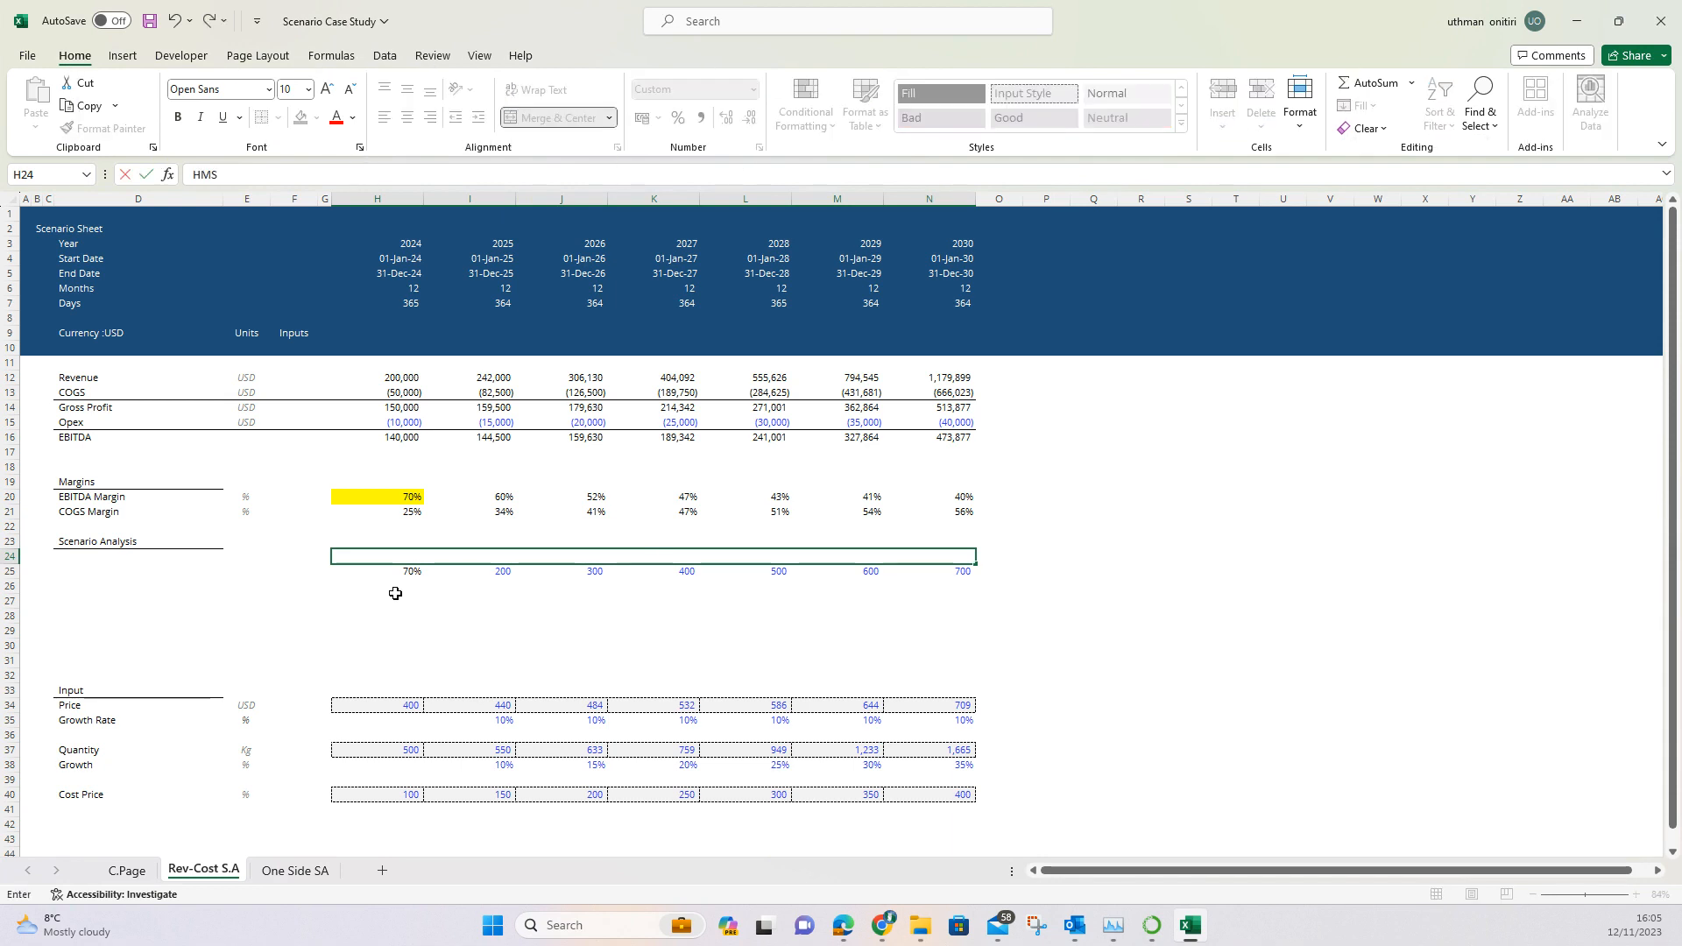
{"action": "key", "text": "Right"}
{"action": "key", "text": "Left"}
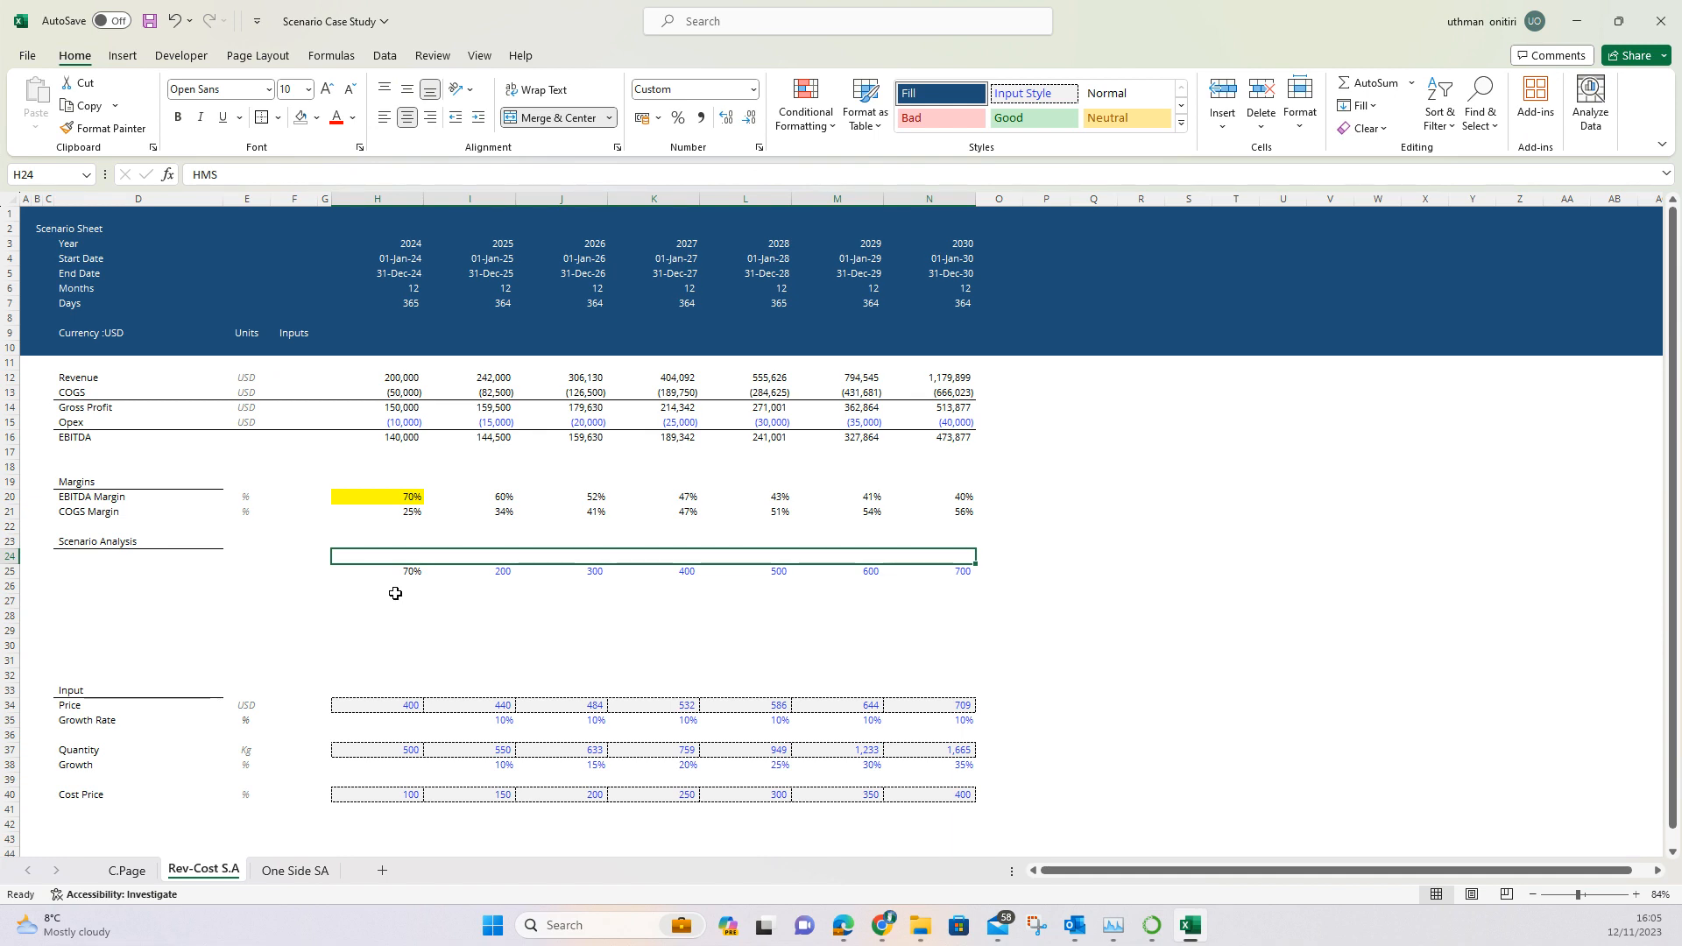
Step: Enter the heading "Price Axis" in the merged cell H24 above the price values and set its font color to black
{"action": "type", "text": "P"}
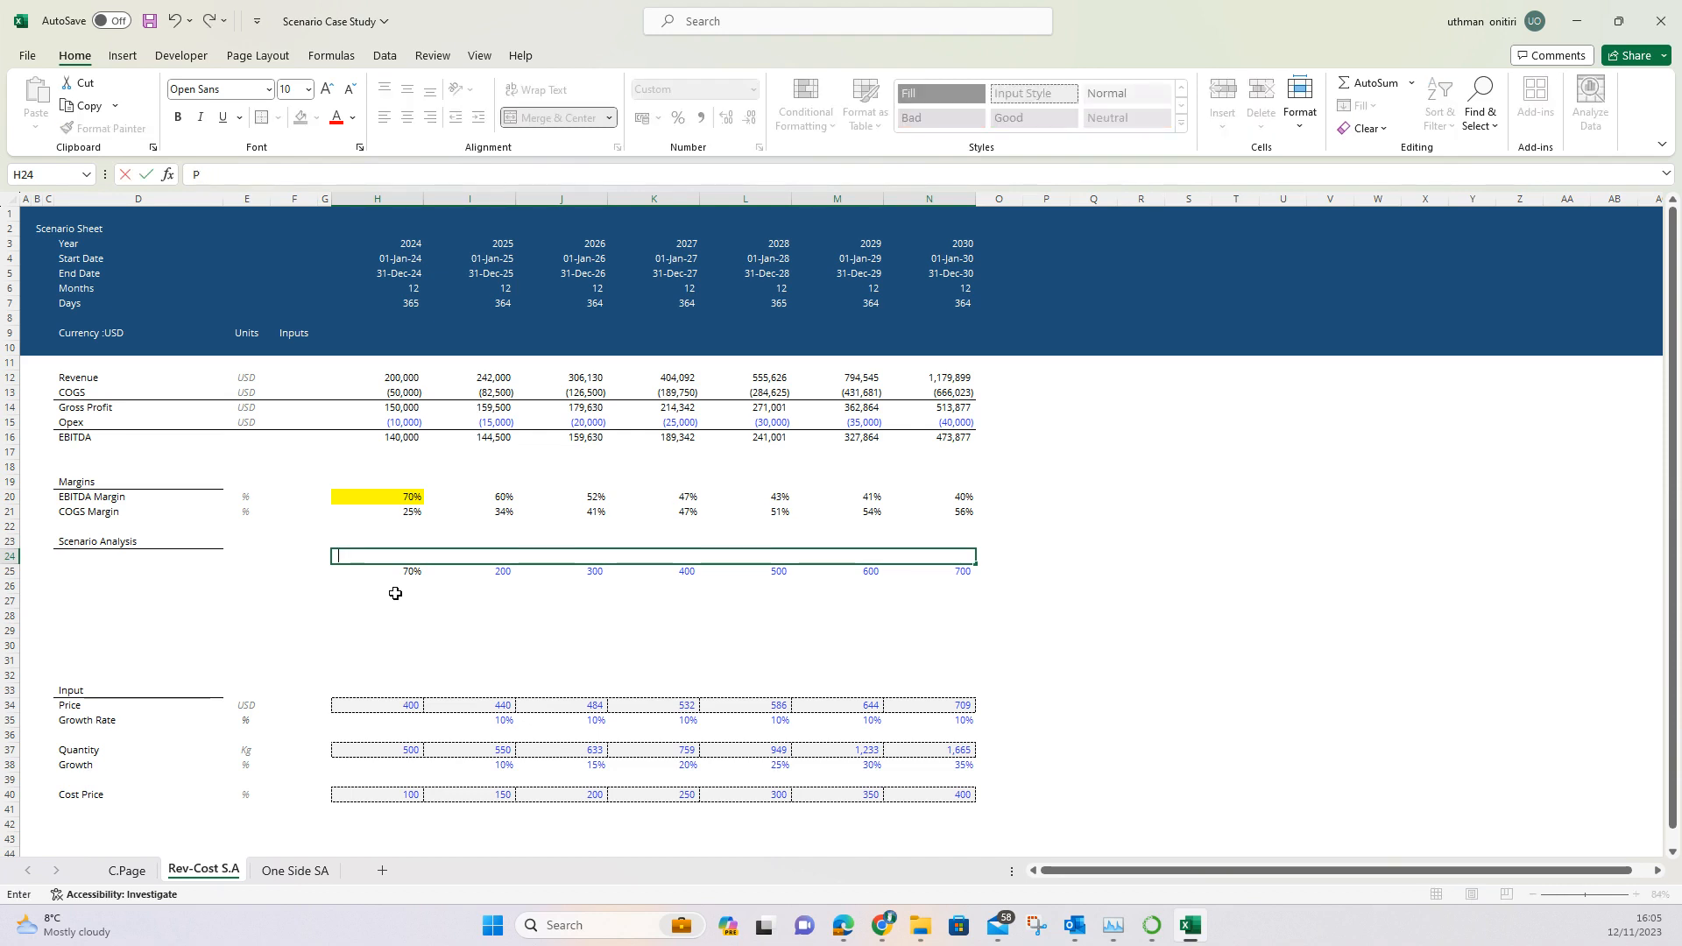
{"action": "type", "text": "ircrPrice Axis"}
{"action": "key", "text": "ctrl+Return"}
{"action": "key", "text": "alt"}
{"action": "key", "text": "h"}
{"action": "key", "text": "f"}
{"action": "key", "text": "c"}
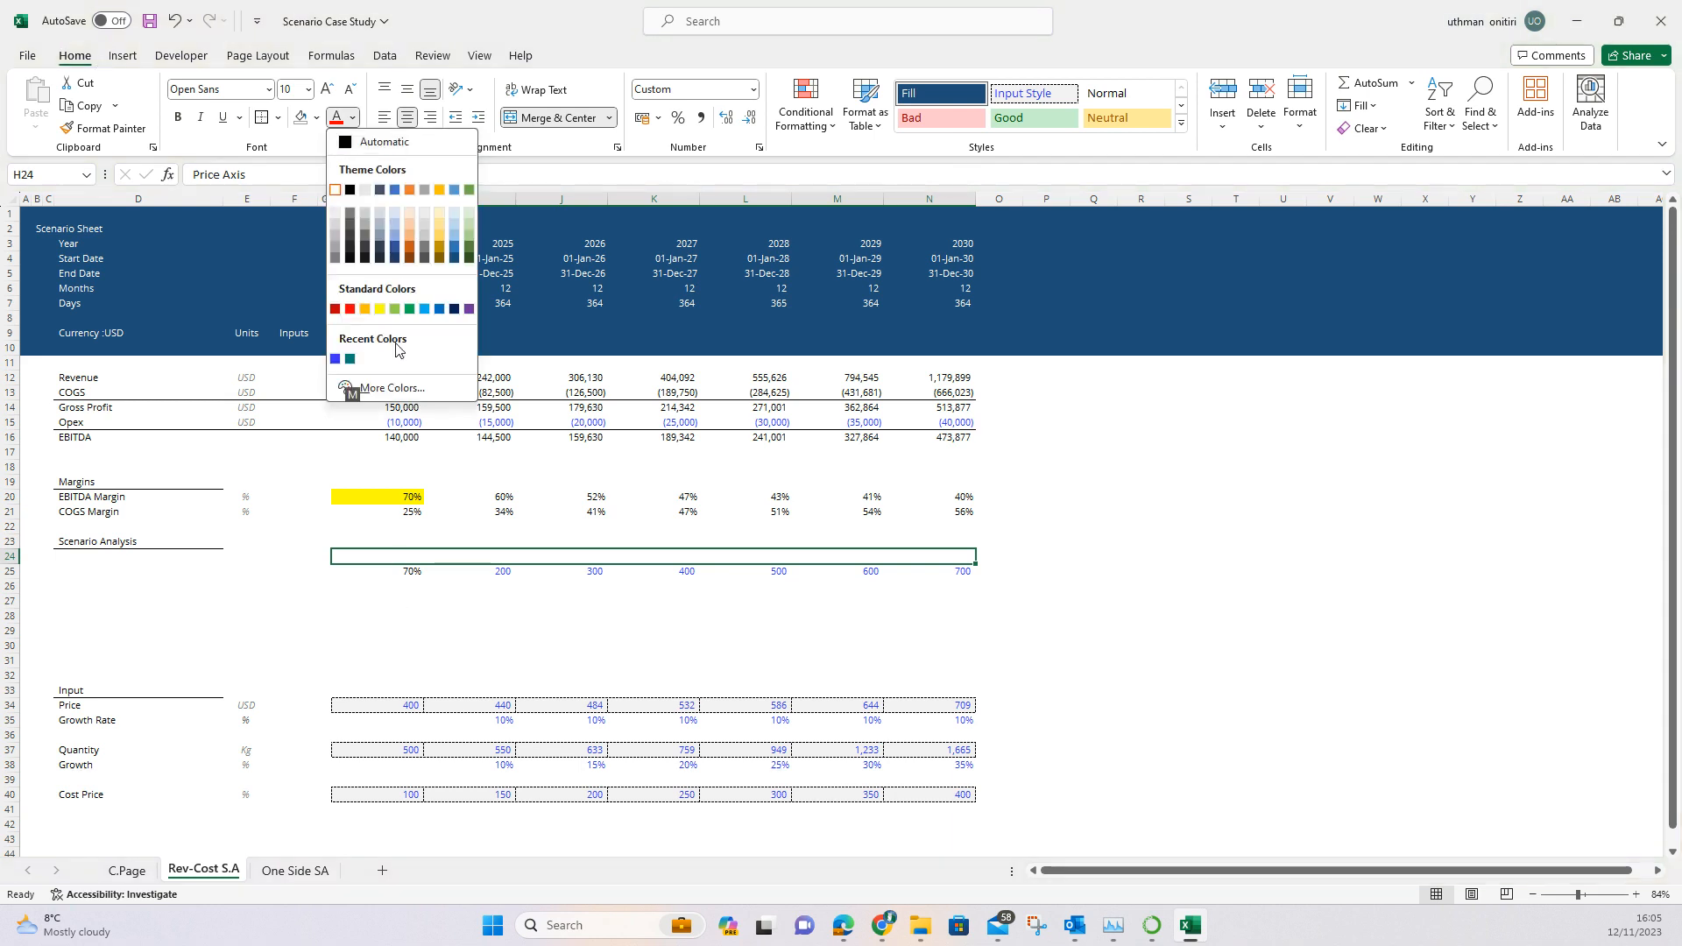
{"action": "left_click", "coordinate": [348, 189]}
{"action": "left_click", "coordinate": [569, 625]}
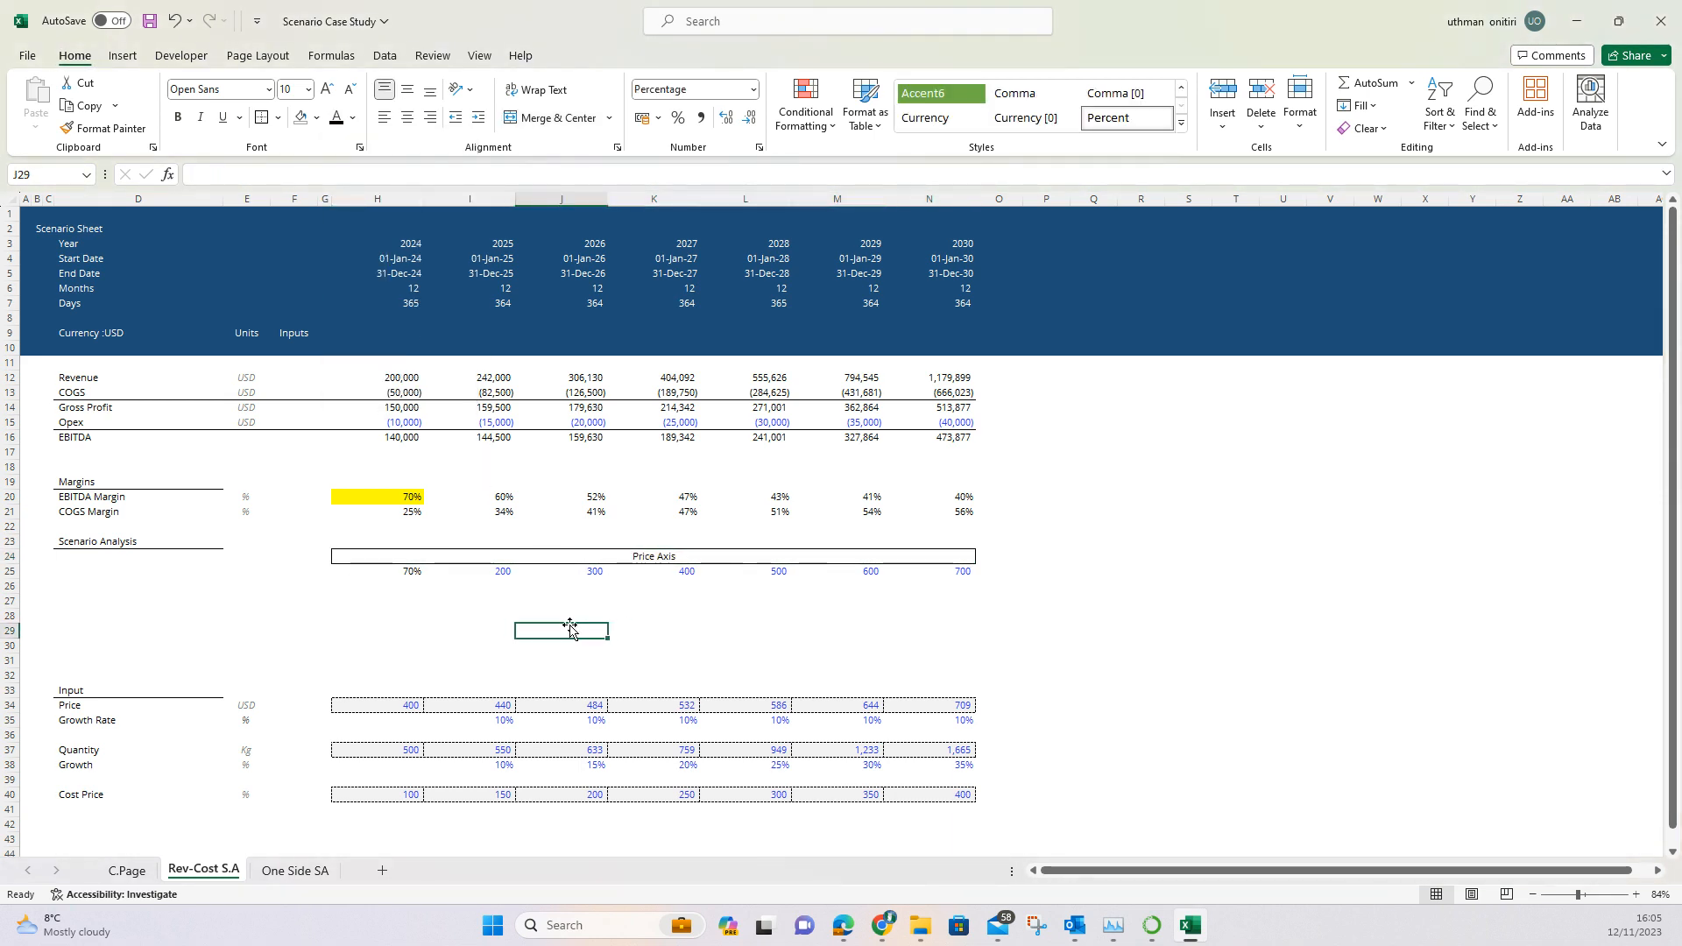
Step: Merge and center cells F25:F30 beside the scenario table
{"action": "key", "text": "Left"}
{"action": "key", "text": "Left"}
{"action": "key", "text": "Left"}
{"action": "key", "text": "Left"}
{"action": "key", "text": "Up"}
{"action": "key", "text": "Up"}
{"action": "key", "text": "Up"}
{"action": "key", "text": "Up"}
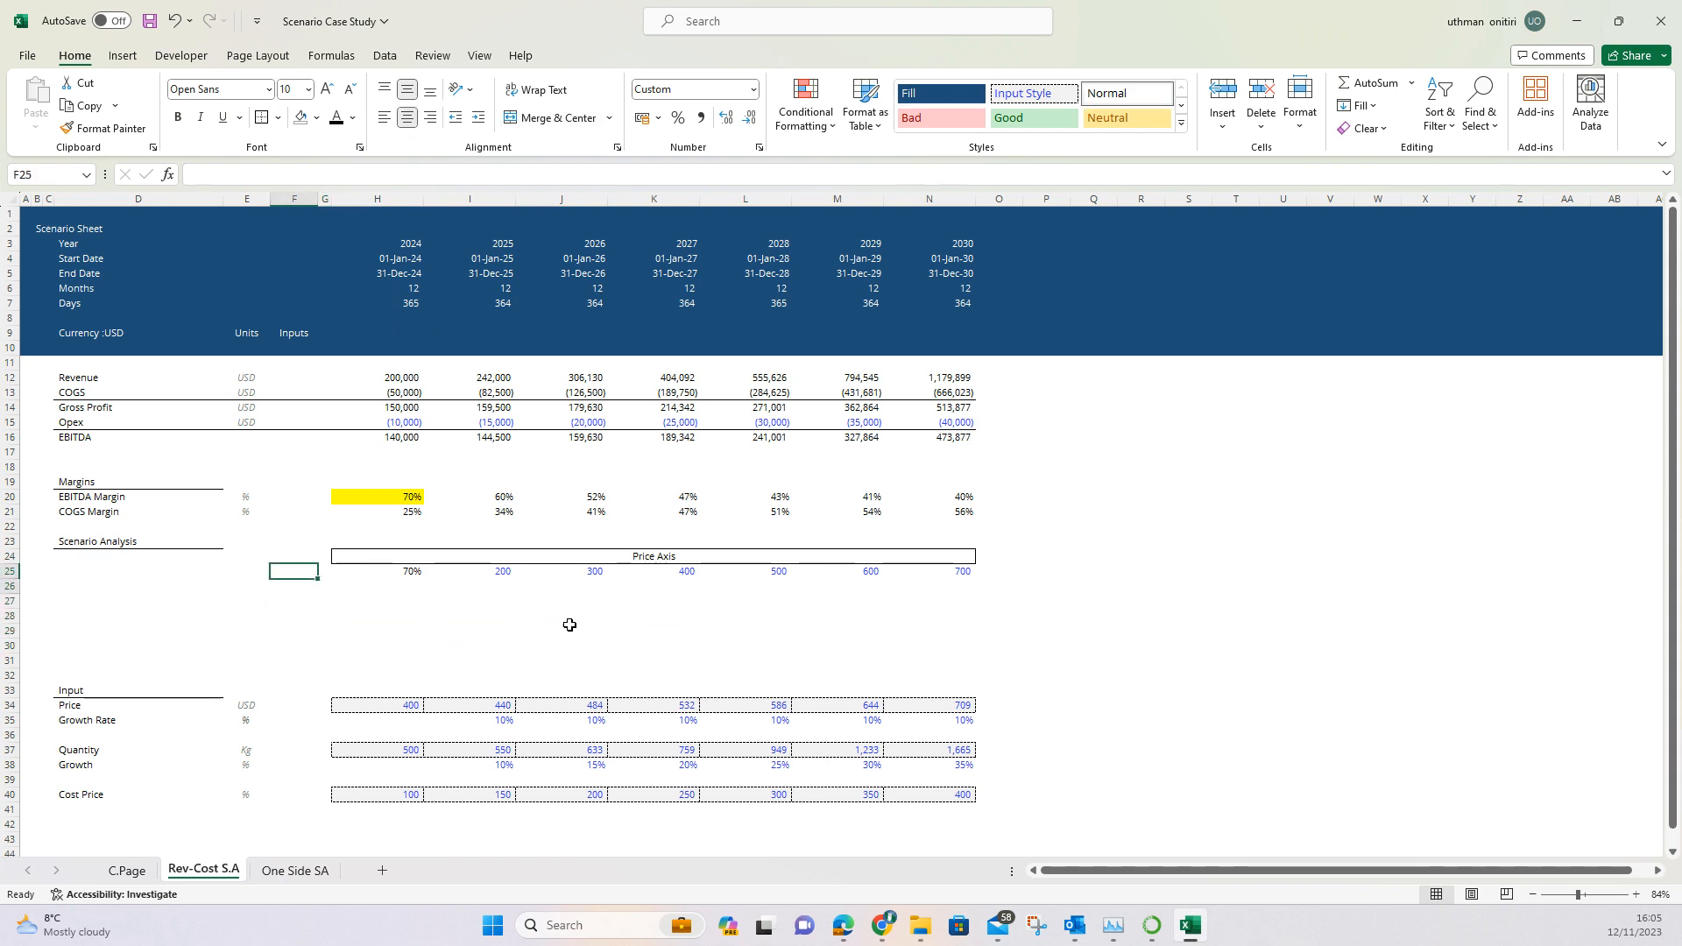
{"action": "key", "text": "shift+Down"}
{"action": "key", "text": "shift+Down"}
{"action": "key", "text": "shift+Down"}
{"action": "key", "text": "shift+Down"}
{"action": "key", "text": "shift+Down"}
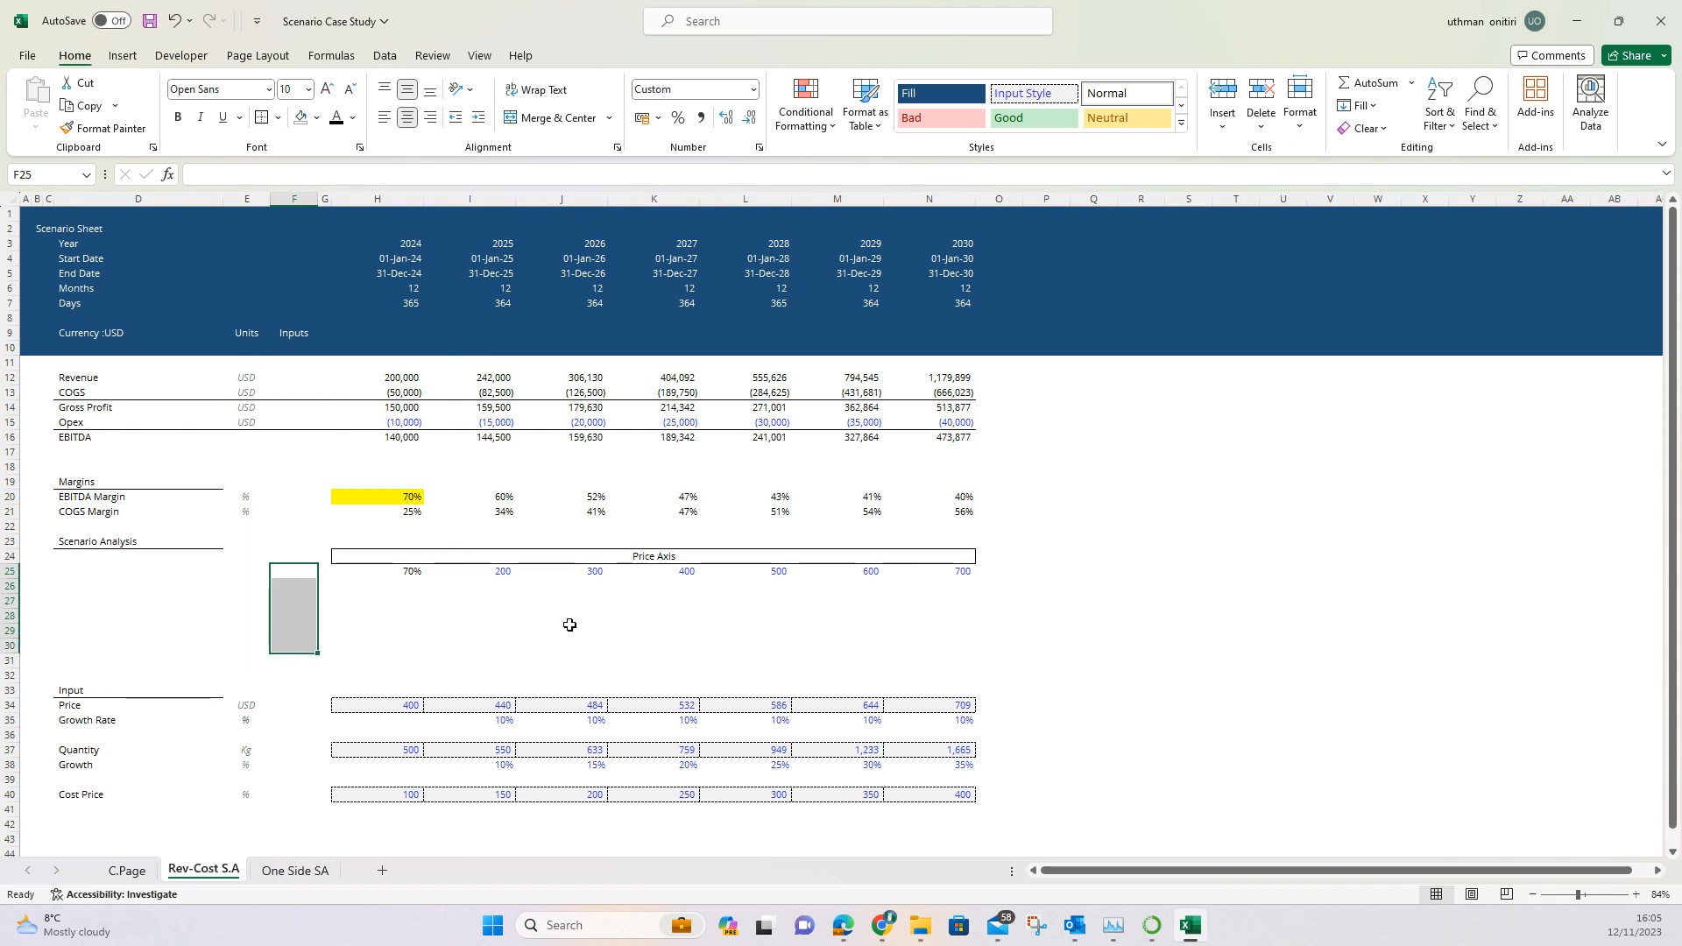
{"action": "key", "text": "alt+h"}
{"action": "key", "text": "m"}
{"action": "key", "text": "c"}
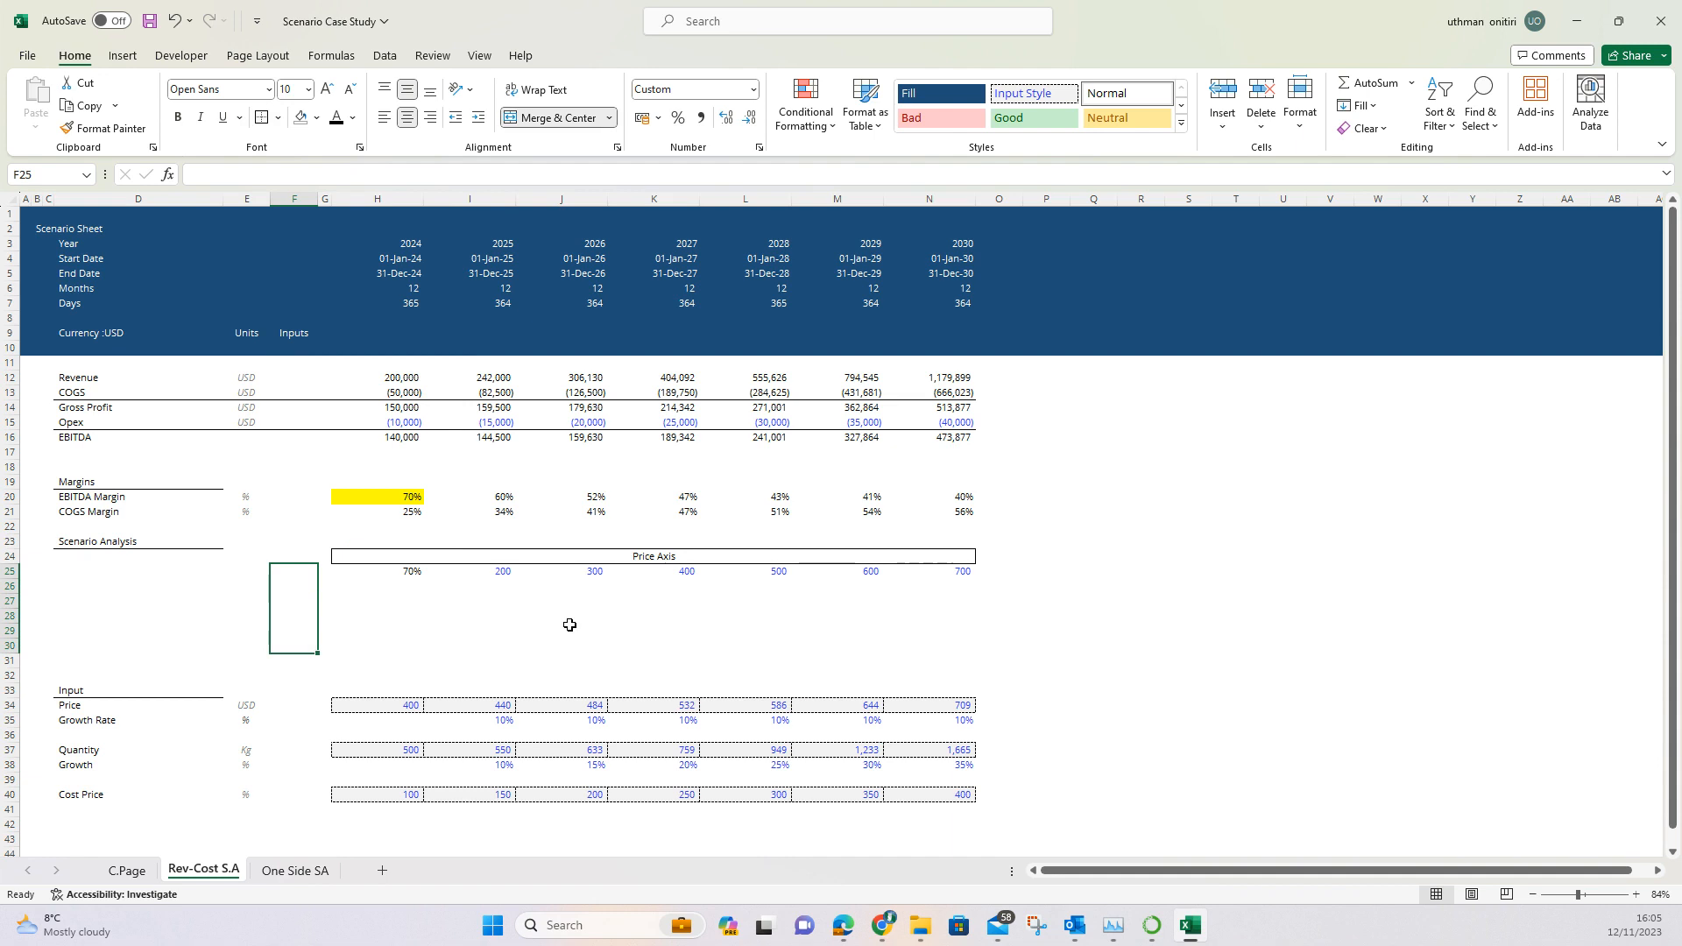
Step: Enter the label "Quantity Axis" in the merged cell F25 and wrap its text
{"action": "type", "text": "Q"}
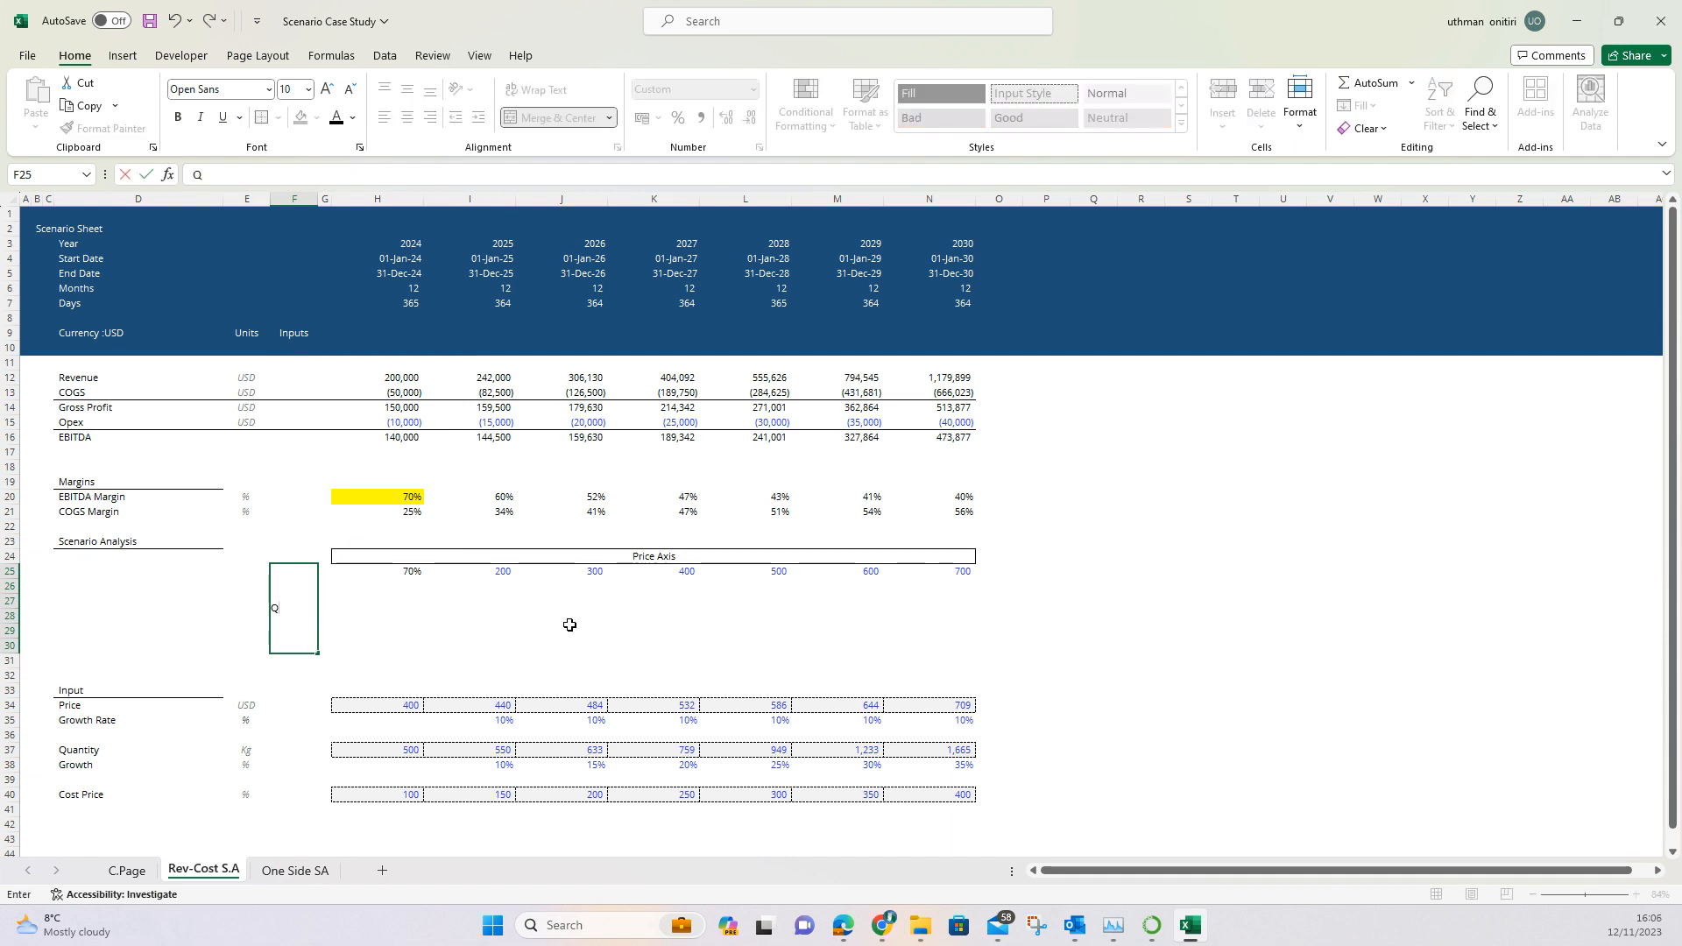
{"action": "type", "text": "uantity Axs"}
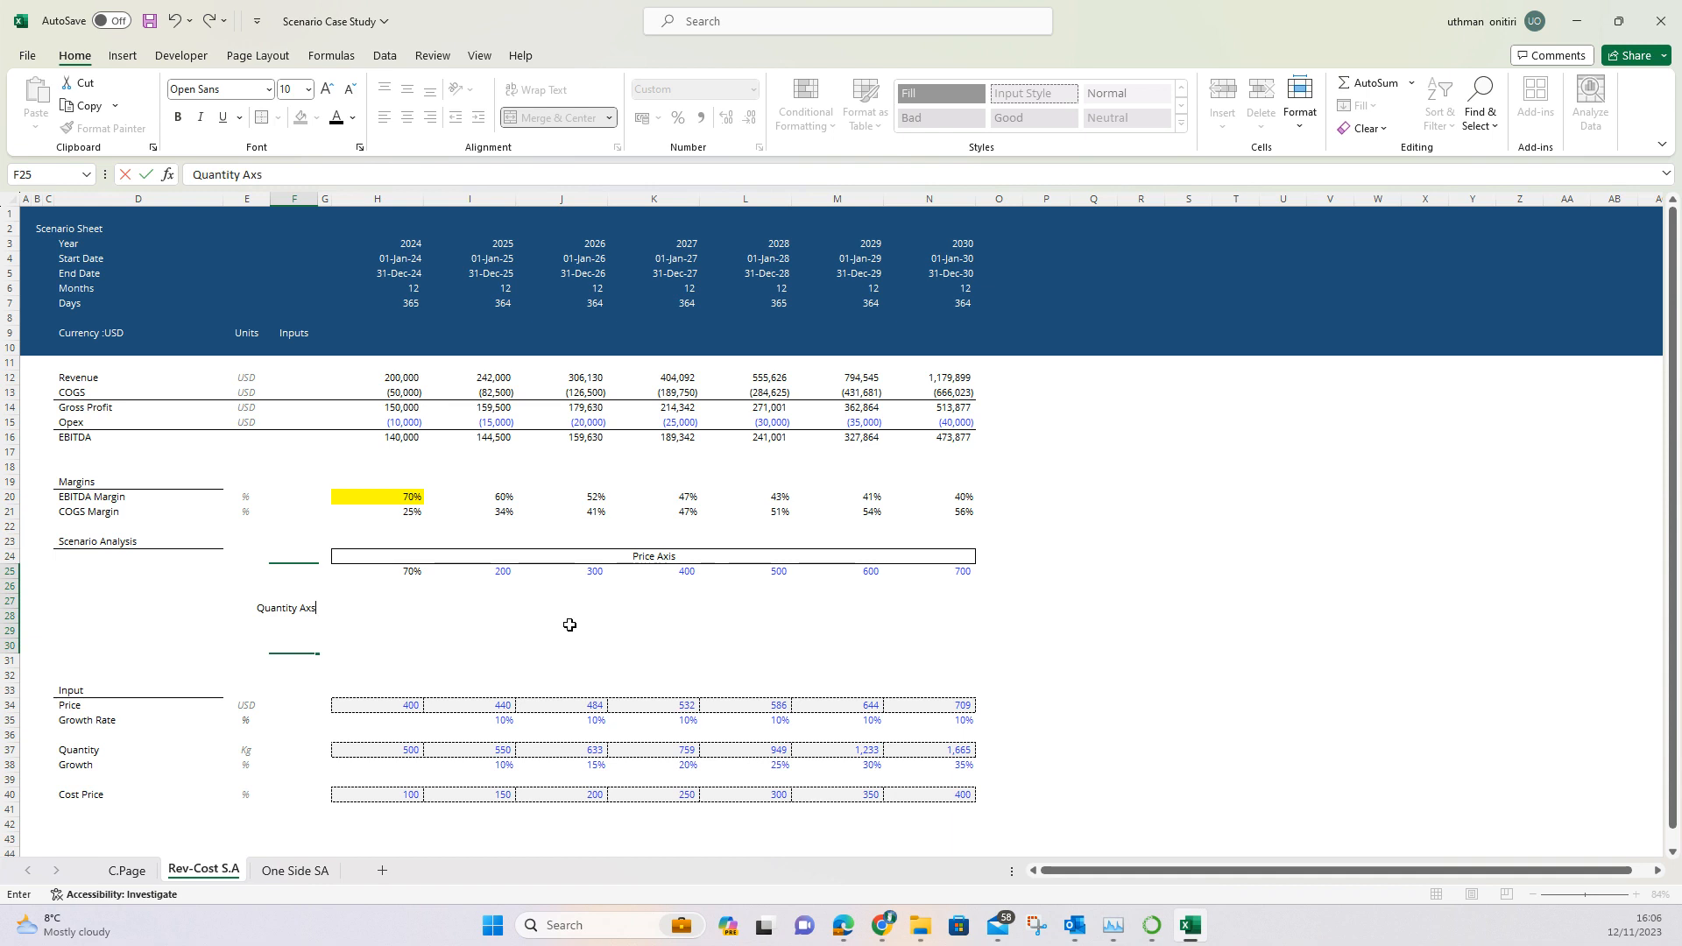
{"action": "key", "text": "ctrl+Return"}
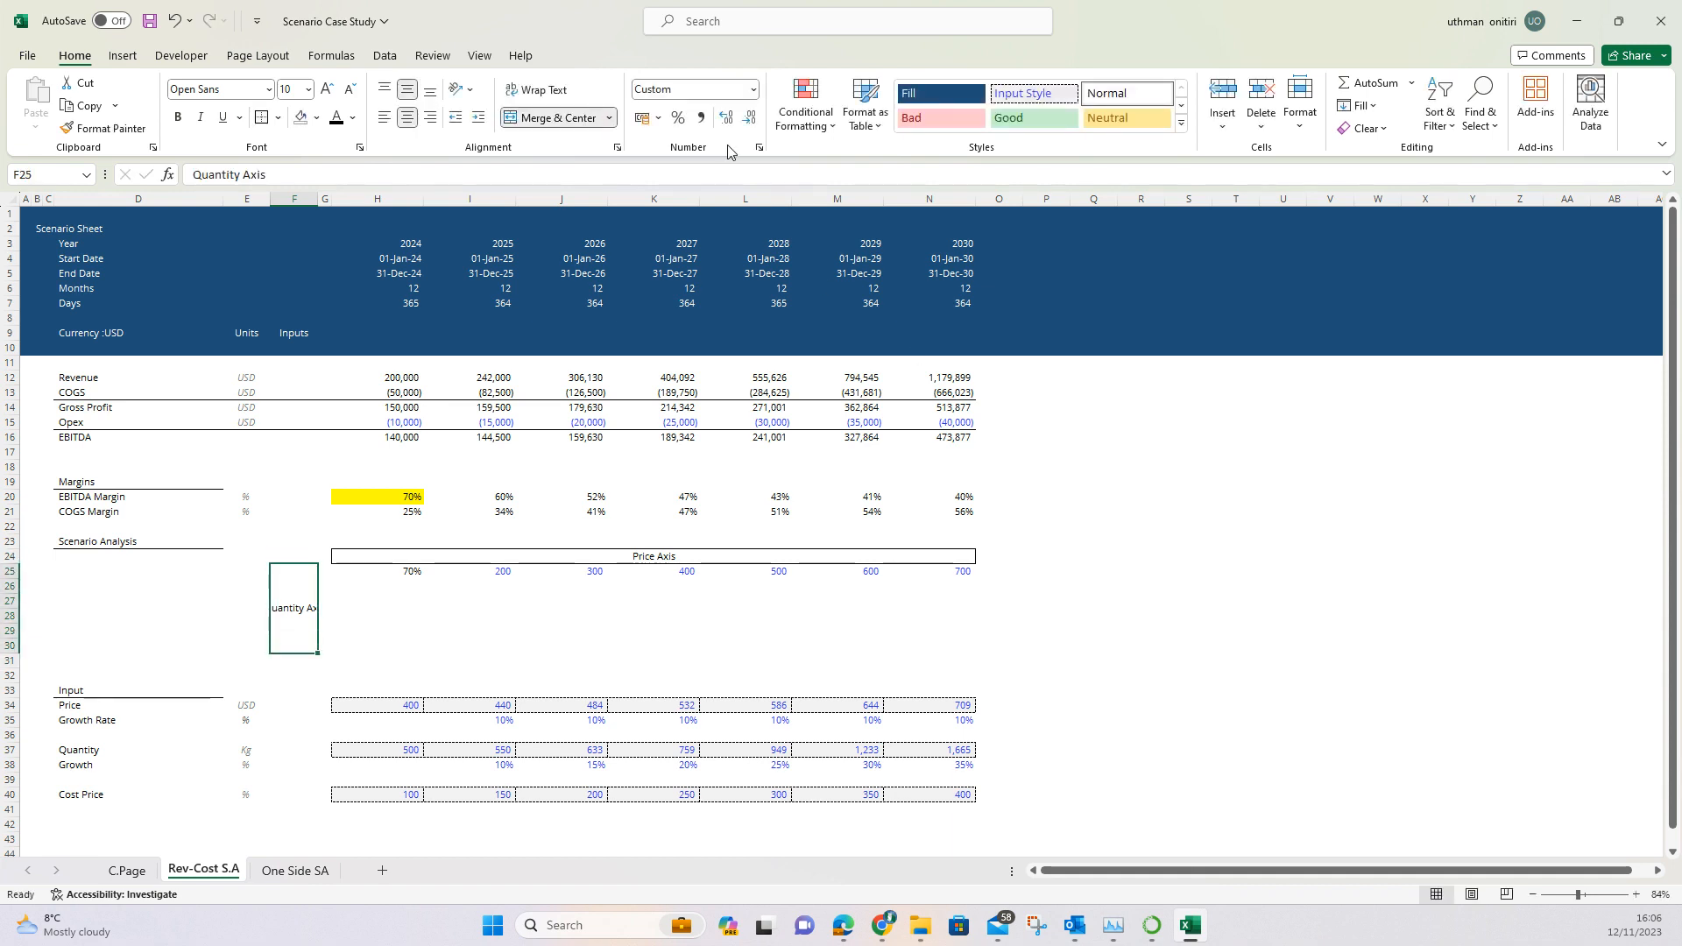
{"action": "left_click", "coordinate": [536, 90]}
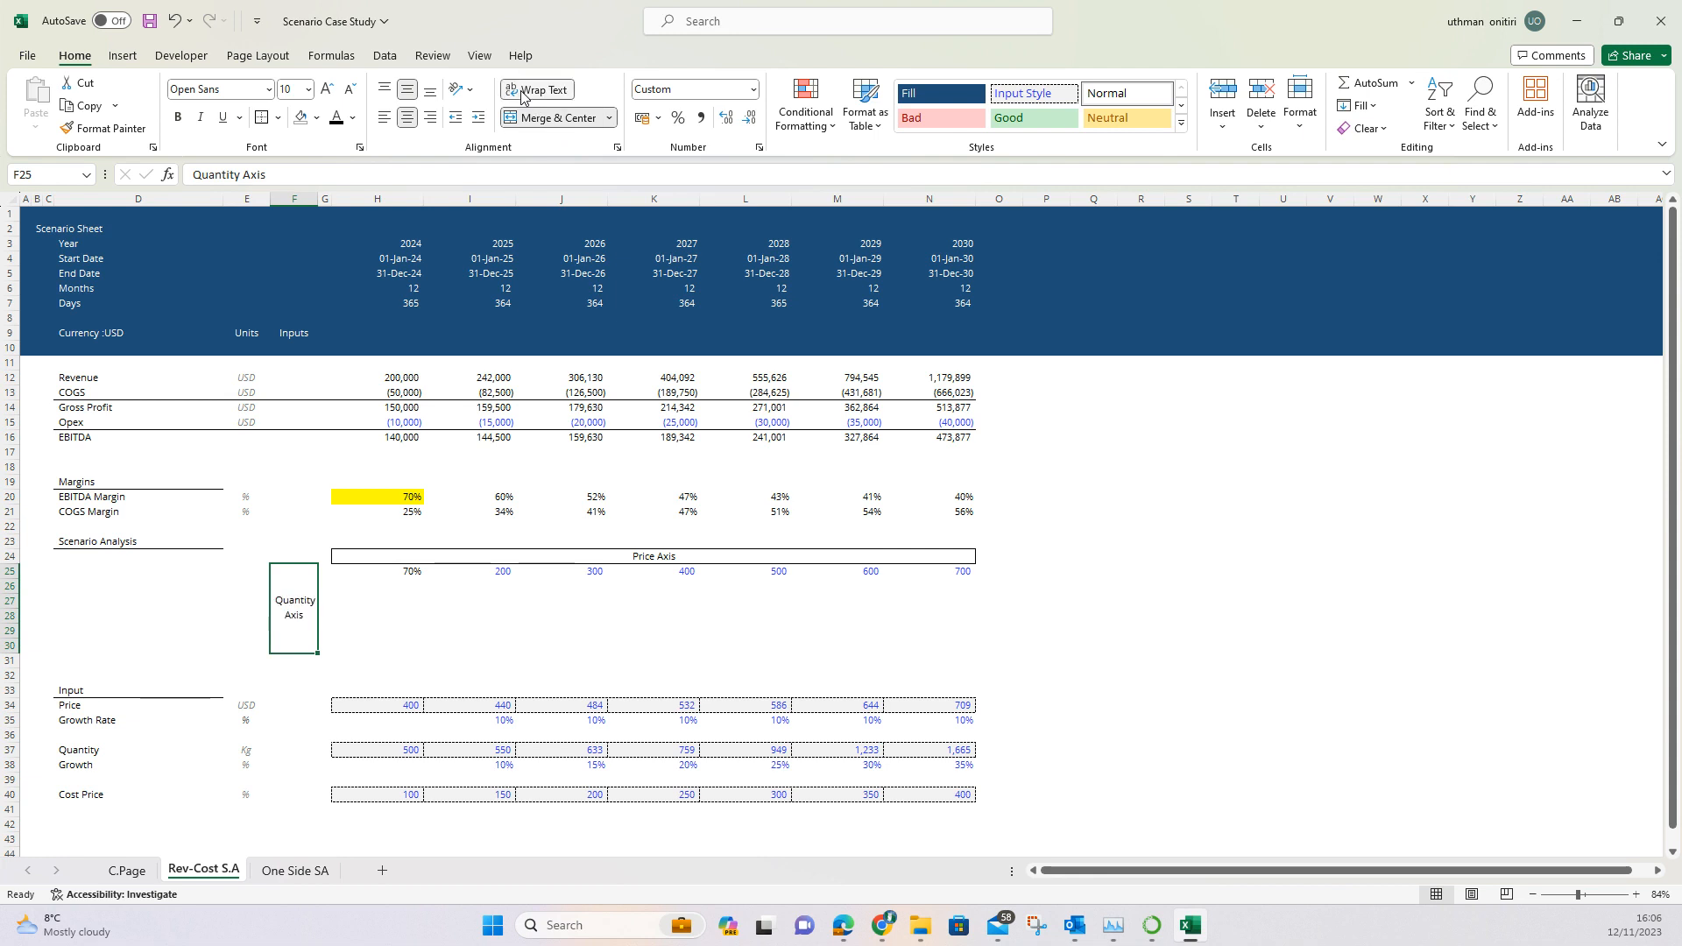
{"action": "left_click", "coordinate": [539, 643]}
Step: Link H28, the middle cell of the quantity axis, to the 2024 quantity input with the formula =H37
{"action": "left_click", "coordinate": [377, 595]}
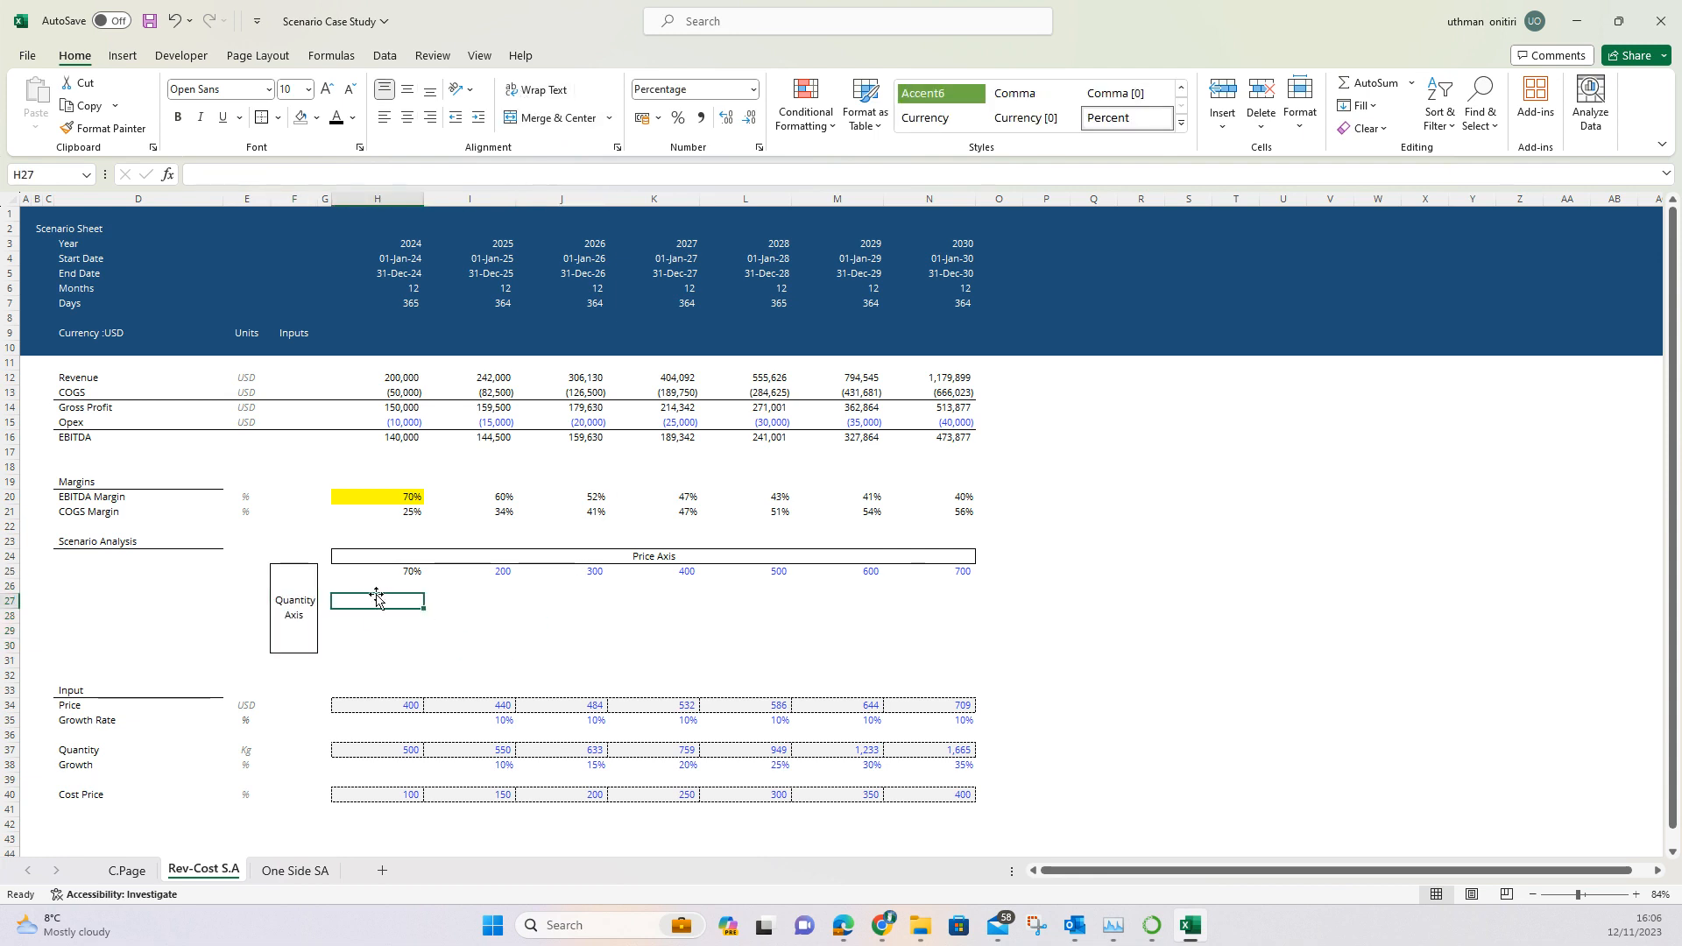
{"action": "key", "text": "Right"}
{"action": "key", "text": "Right"}
{"action": "key", "text": "Up"}
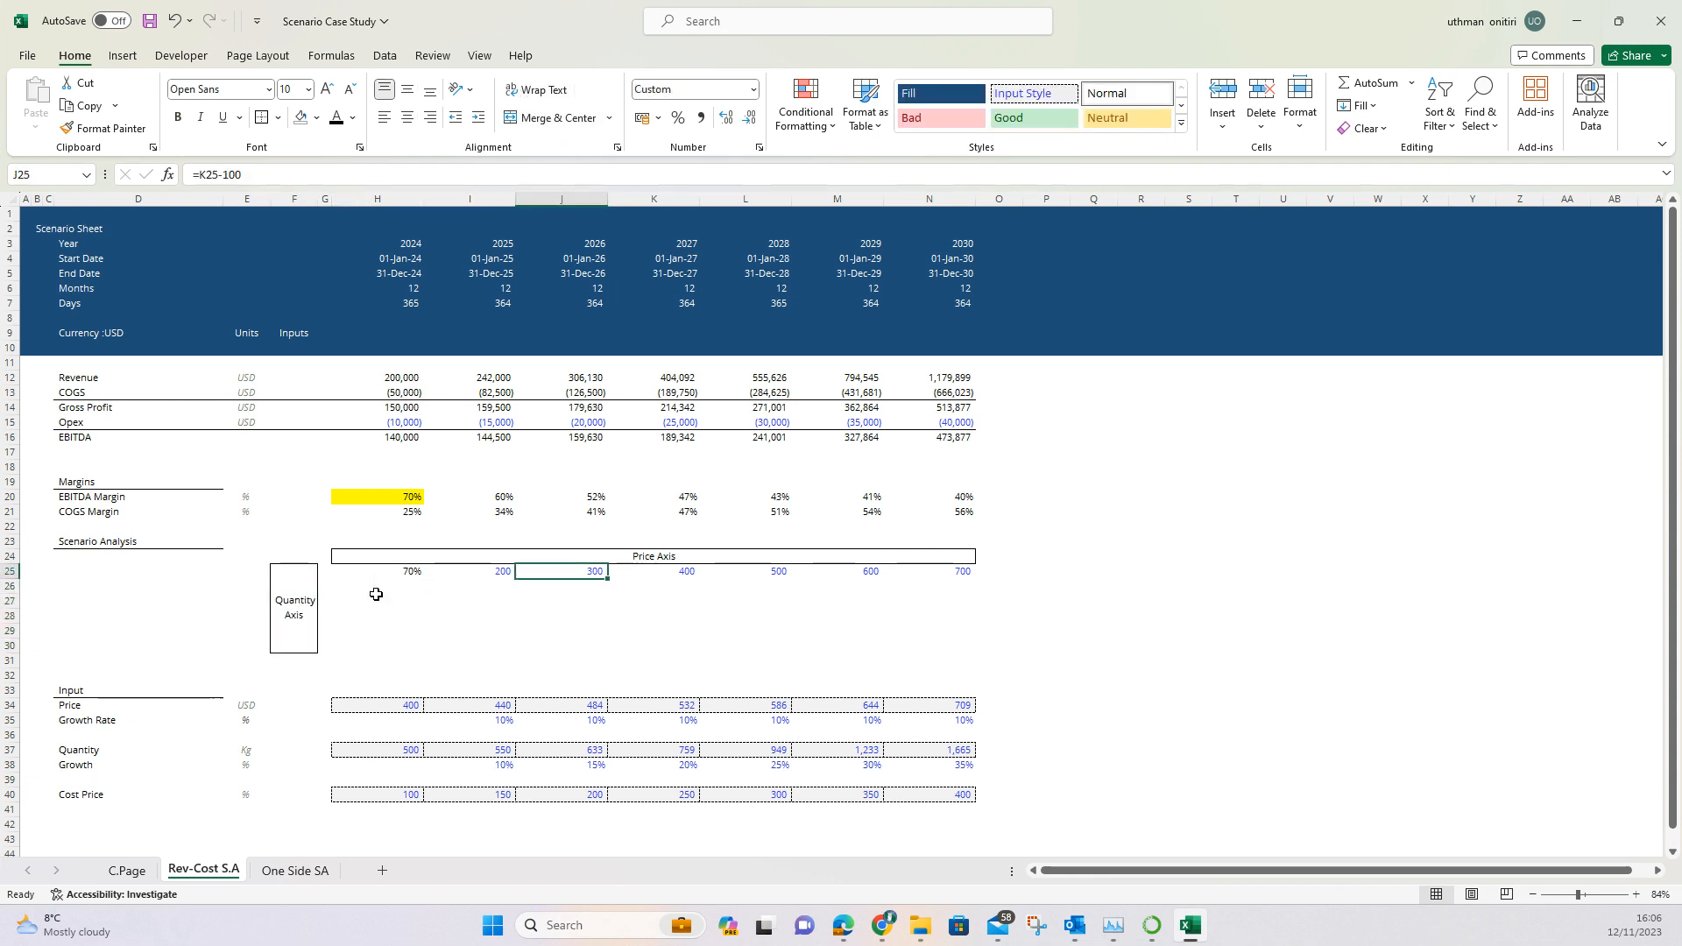
{"action": "key", "text": "Left"}
{"action": "key", "text": "Left"}
{"action": "key", "text": "Down"}
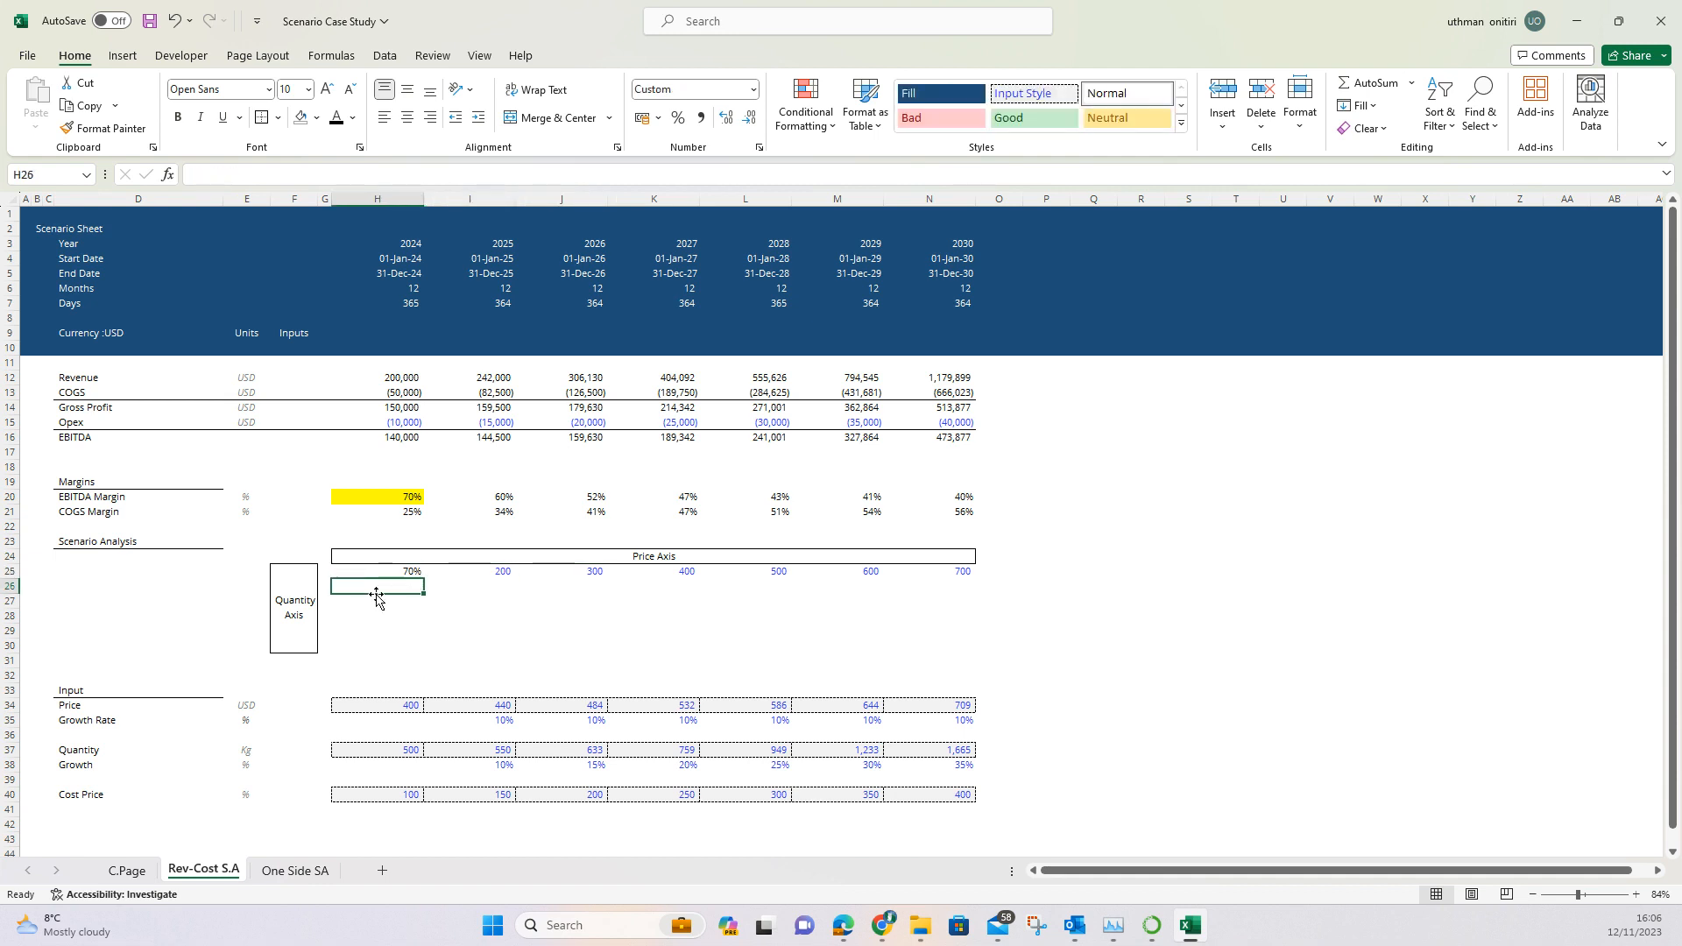
{"action": "key", "text": "Down"}
{"action": "key", "text": "Down"}
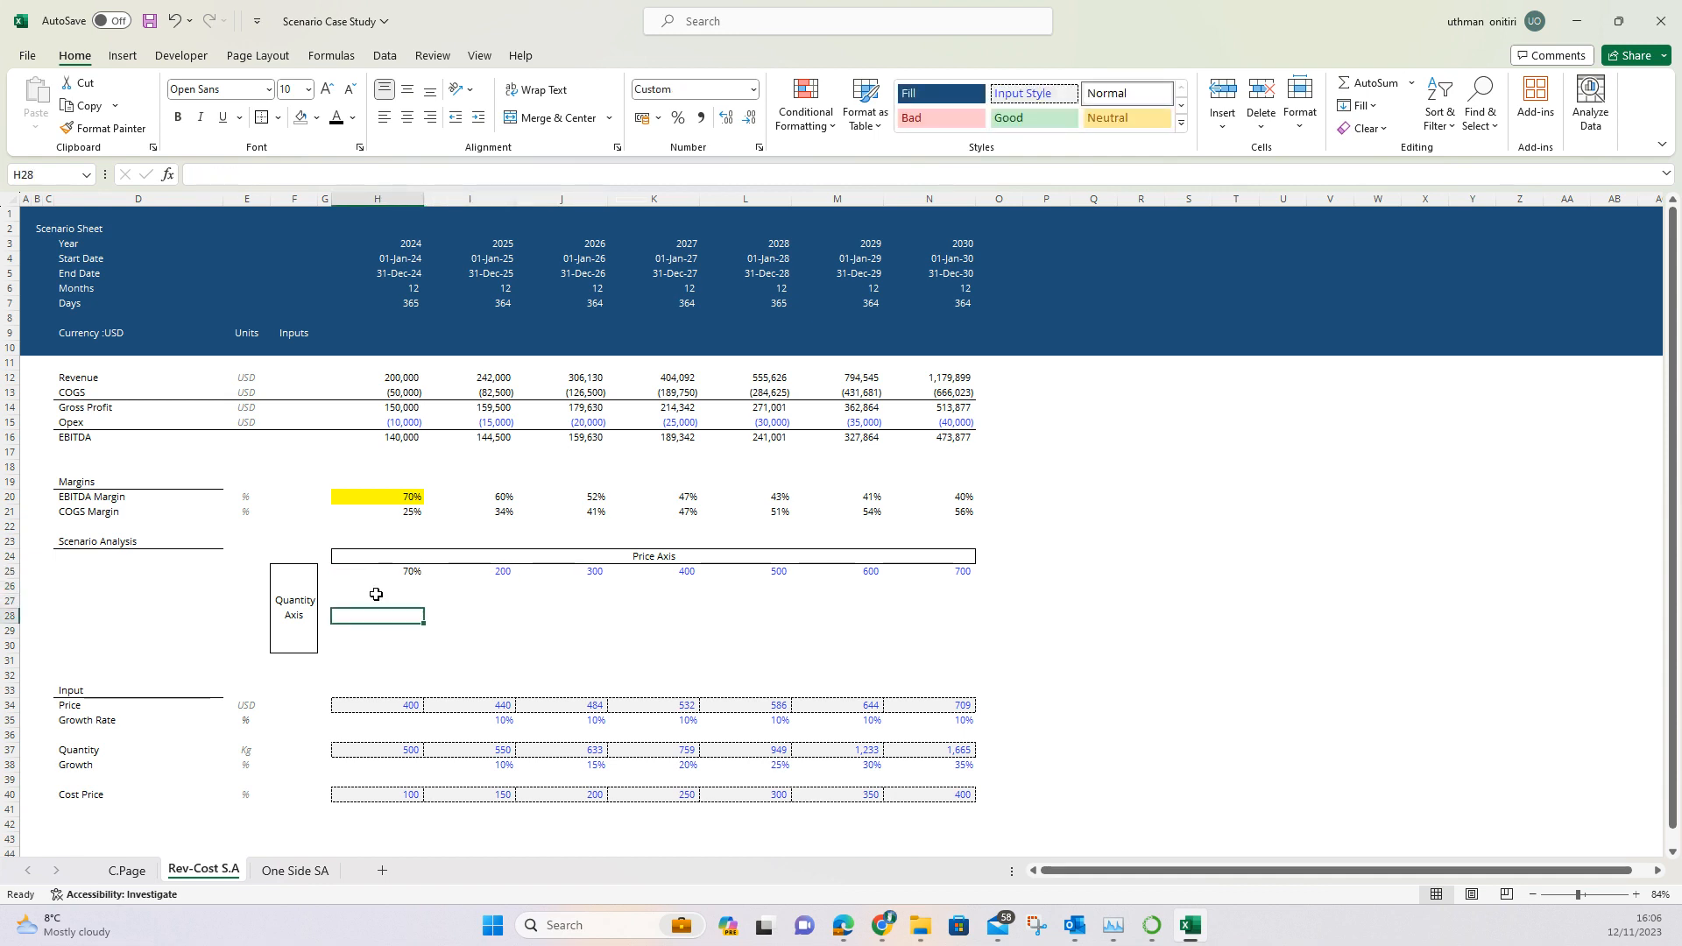
{"action": "type", "text": "="}
{"action": "key", "text": "Down"}
{"action": "key", "text": "Down"}
{"action": "key", "text": "Down"}
{"action": "key", "text": "Down"}
{"action": "key", "text": "Down"}
{"action": "key", "text": "Down"}
{"action": "key", "text": "Down"}
{"action": "key", "text": "Down"}
{"action": "key", "text": "Down"}
{"action": "key", "text": "Return"}
Step: Fill H29:H30 with a formula adding 100 to the cell above, using =H28+100 in H29
{"action": "key", "text": "shift+Down"}
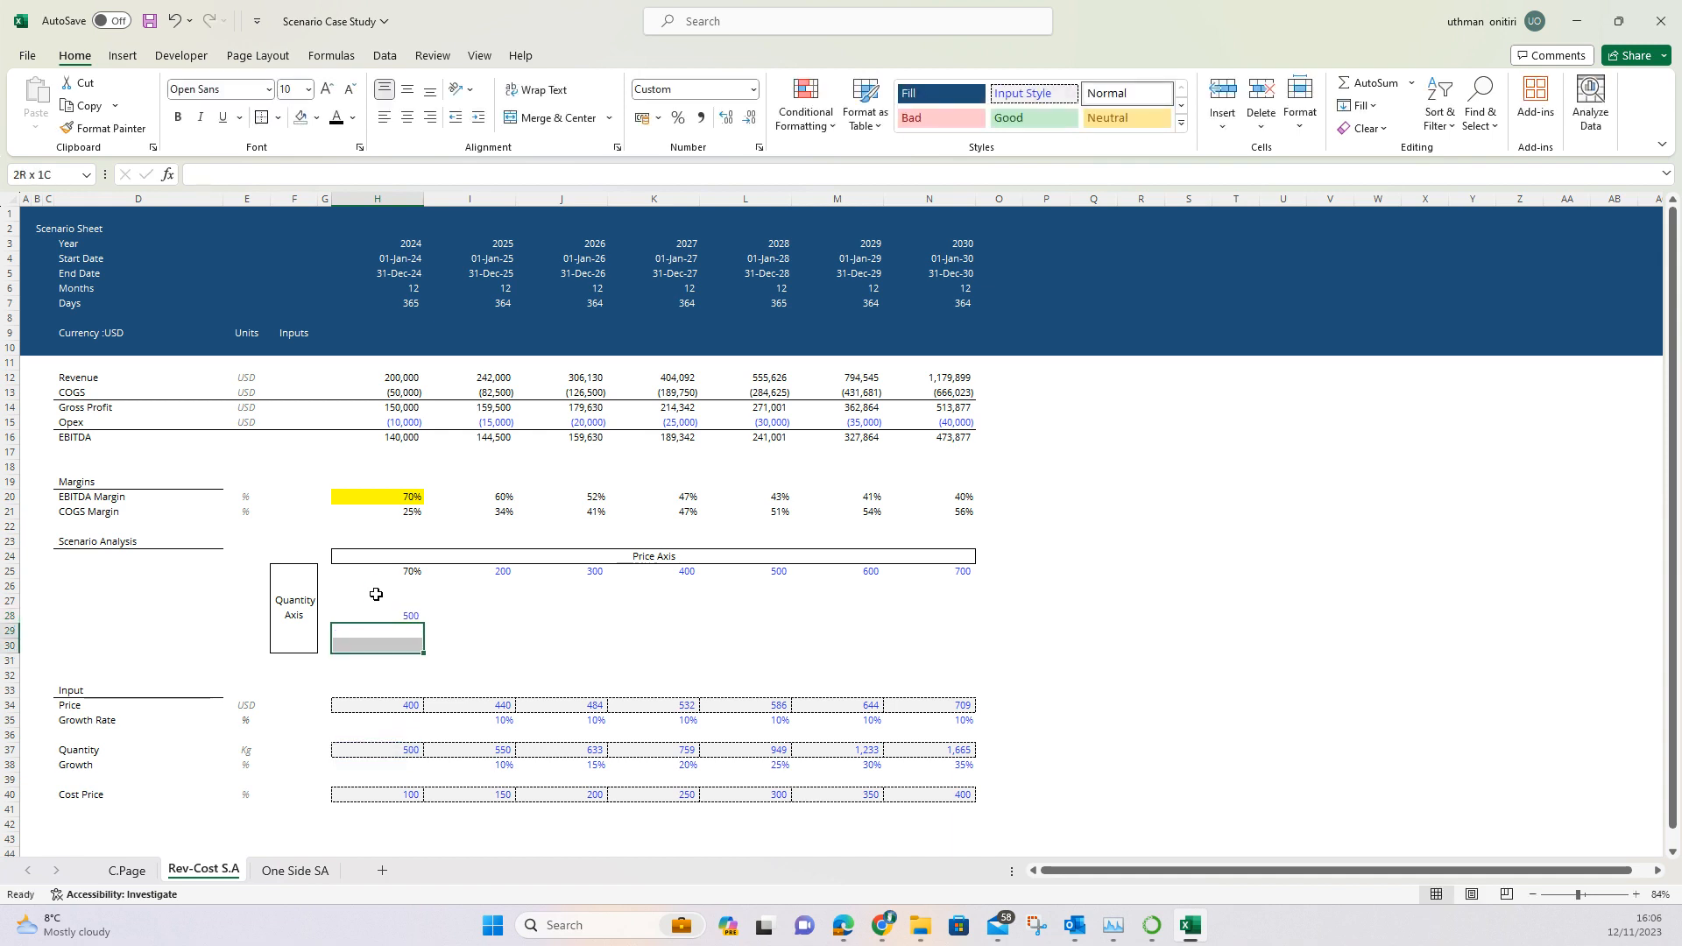
{"action": "type", "text": "="}
{"action": "key", "text": "Up"}
{"action": "type", "text": "+"}
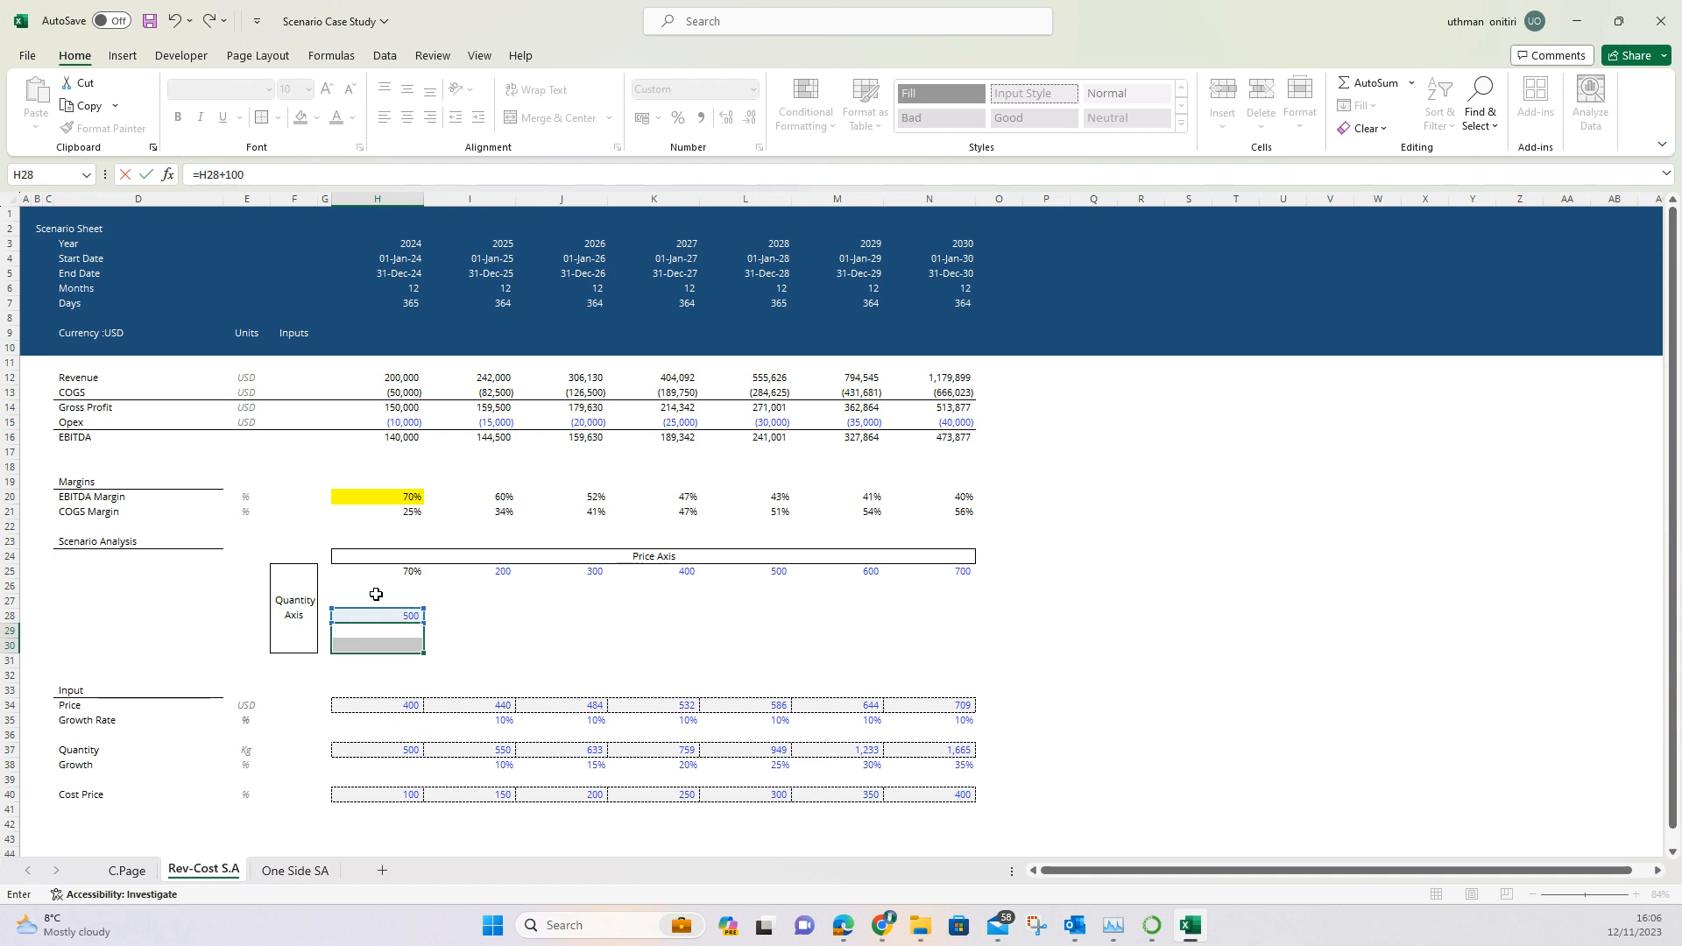
{"action": "type", "text": "100"}
{"action": "key", "text": "ctrl+Return"}
{"action": "key", "text": "Up"}
{"action": "key", "text": "Up"}
{"action": "key", "text": "Up"}
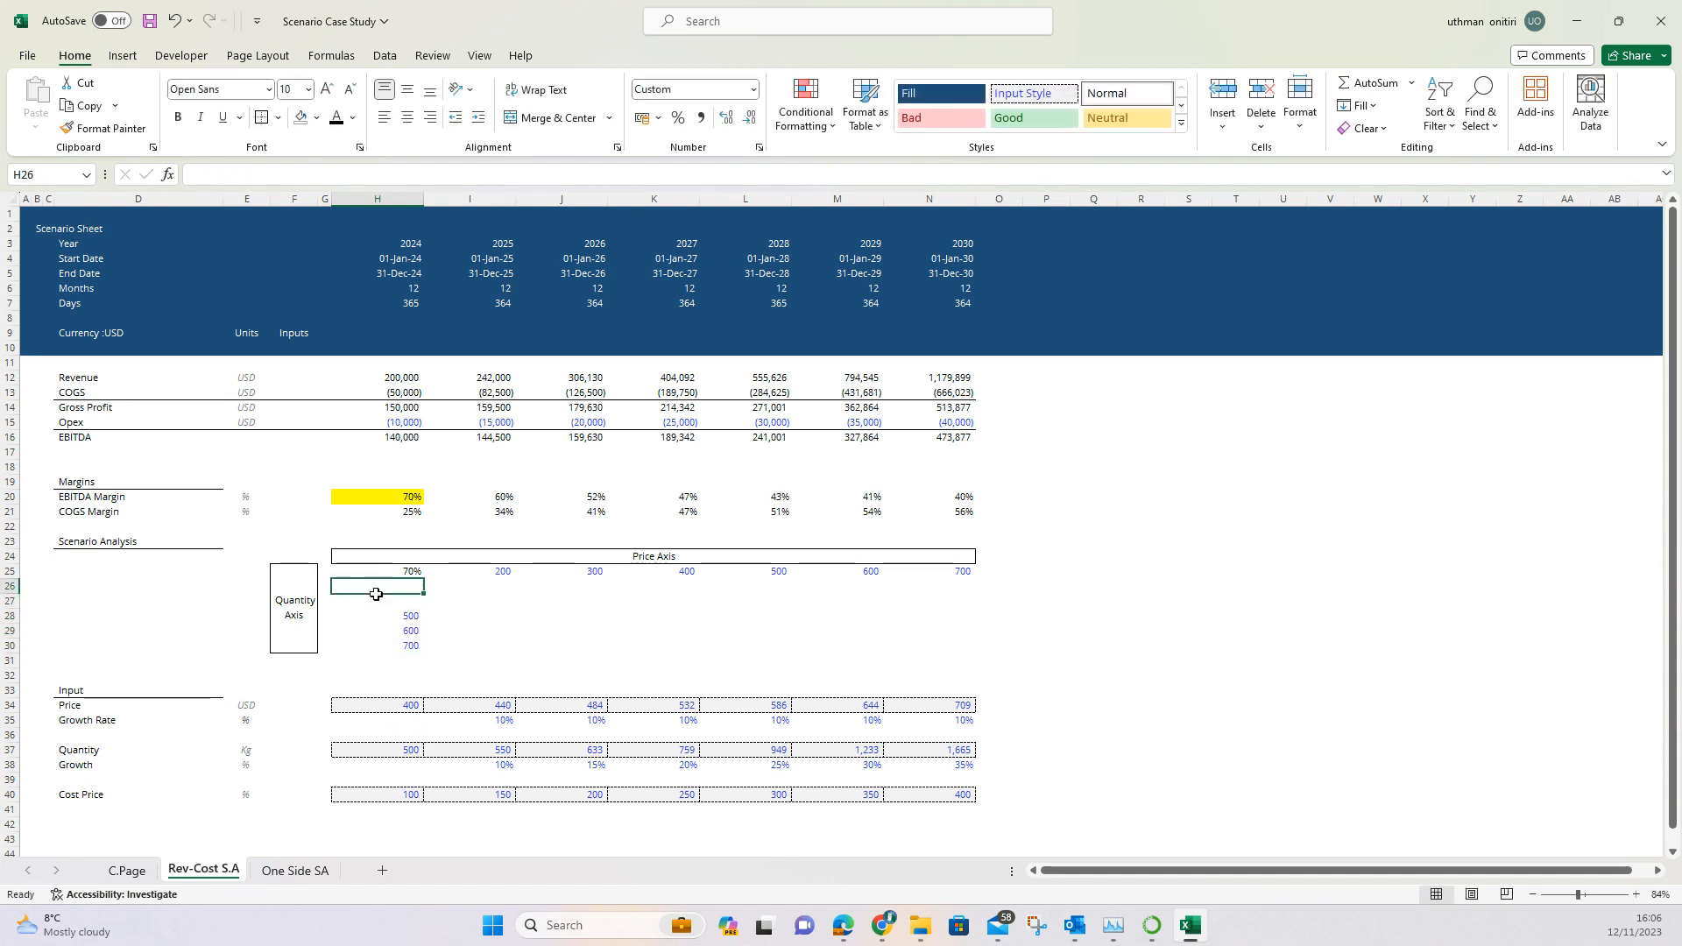
{"action": "key", "text": "shift+Down"}
{"action": "type", "text": "="}
{"action": "key", "text": "Down"}
{"action": "key", "text": "Down"}
{"action": "type", "text": "-"}
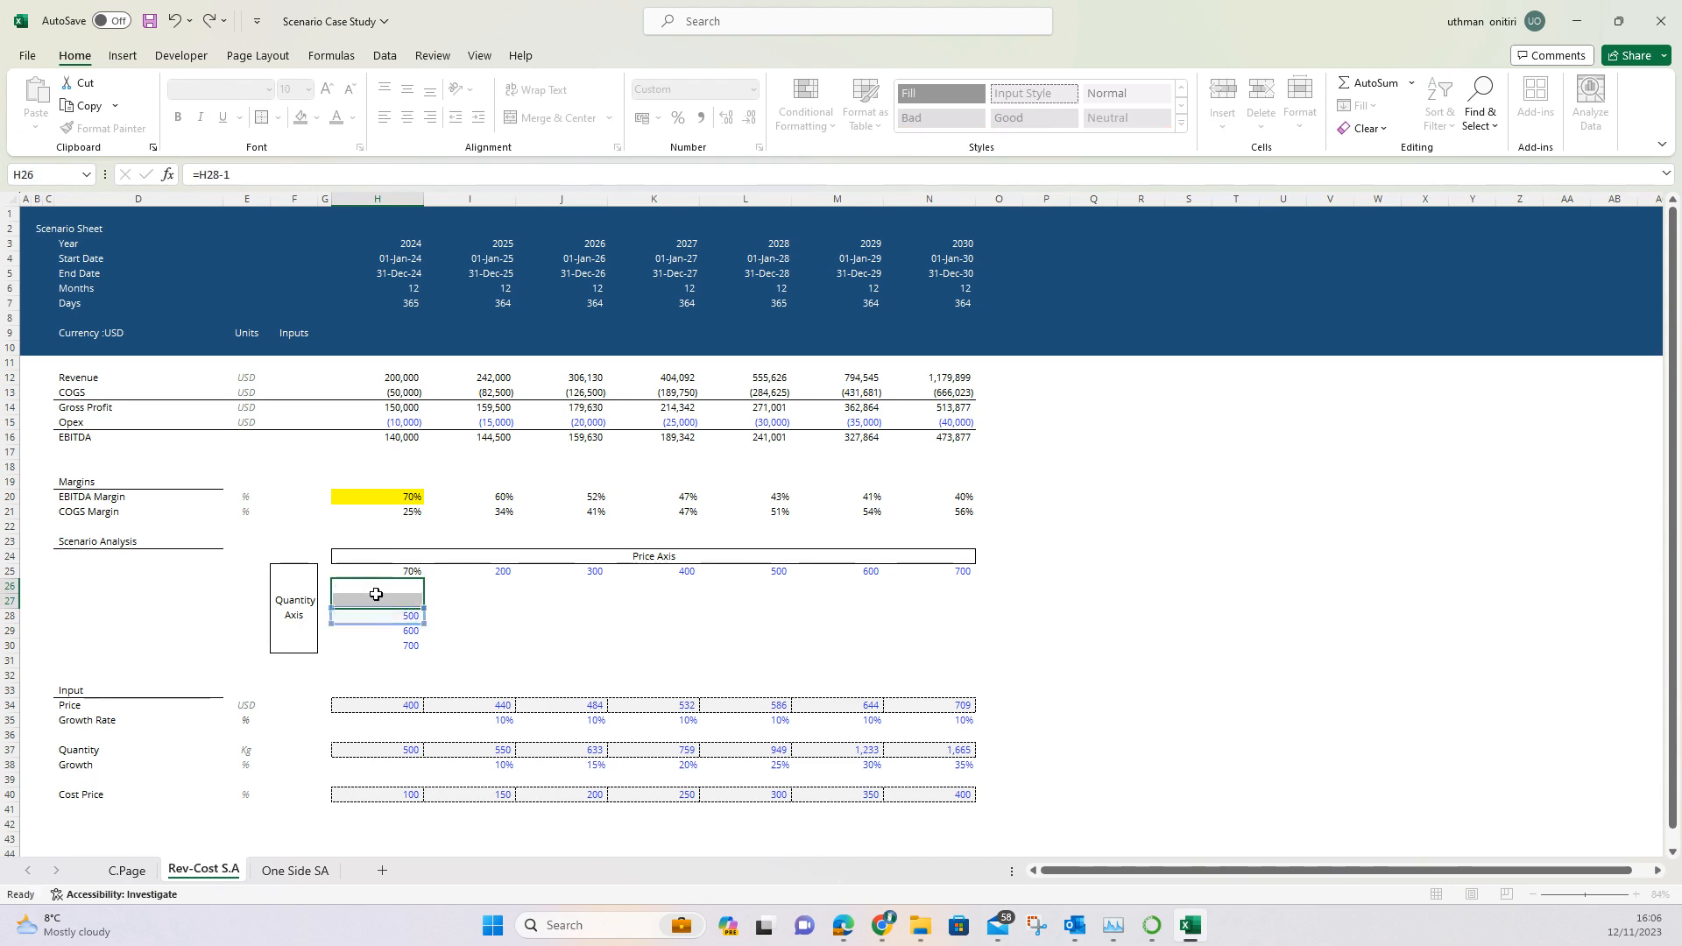
{"action": "type", "text": "1"}
{"action": "key", "text": "Escape"}
{"action": "key", "text": "Down"}
{"action": "key", "text": "Up"}
{"action": "key", "text": "Down"}
{"action": "key", "text": "Up"}
{"action": "key", "text": "shift+Down"}
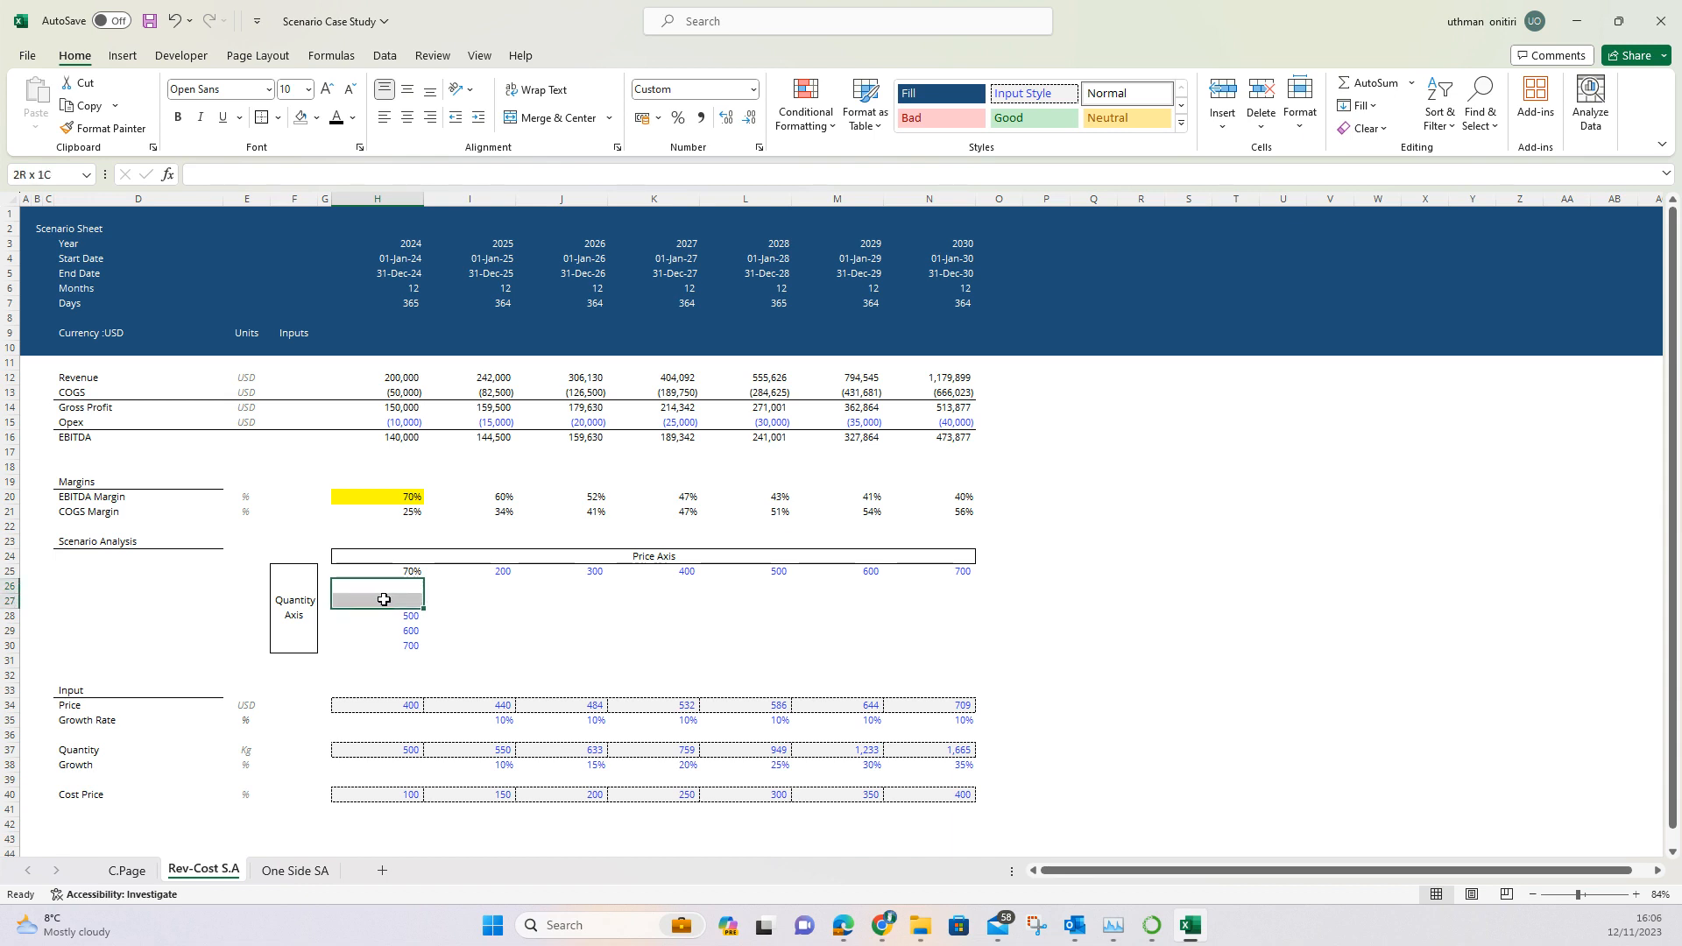
Step: Fill H26:H27 with a formula subtracting 100 from the cell below, using =H28-100 in H27
{"action": "left_click", "coordinate": [389, 602]}
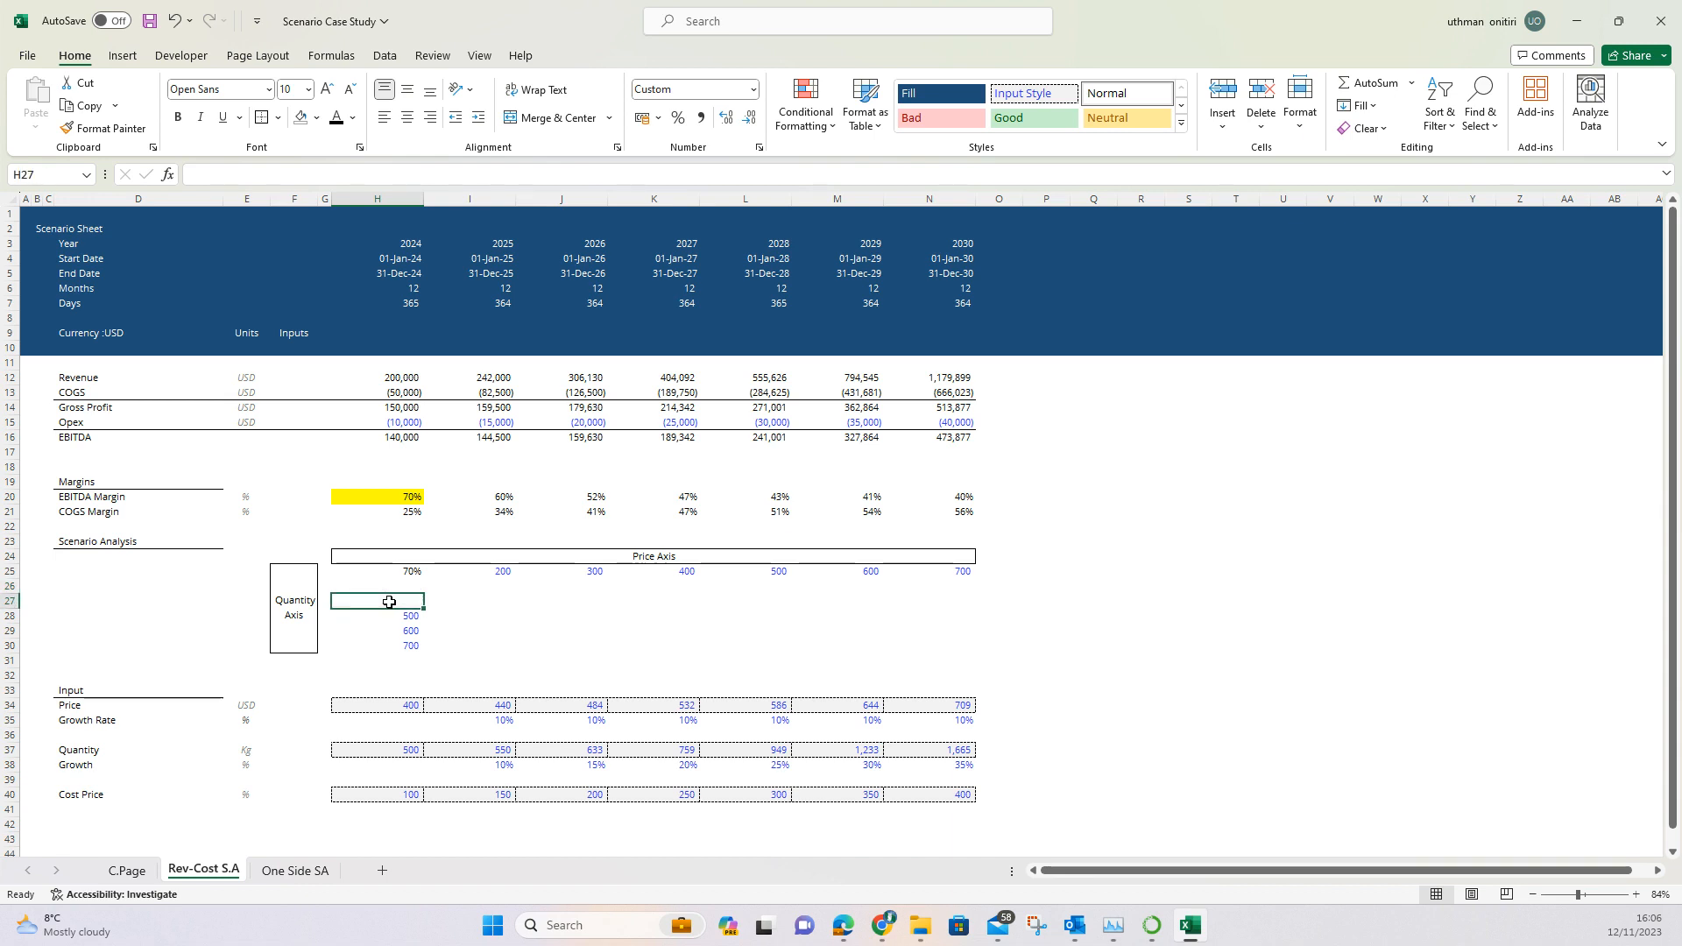
{"action": "key", "text": "shift+Up"}
{"action": "type", "text": "="}
{"action": "key", "text": "Down"}
{"action": "type", "text": "-1"}
{"action": "key", "text": "ctrl+Return"}
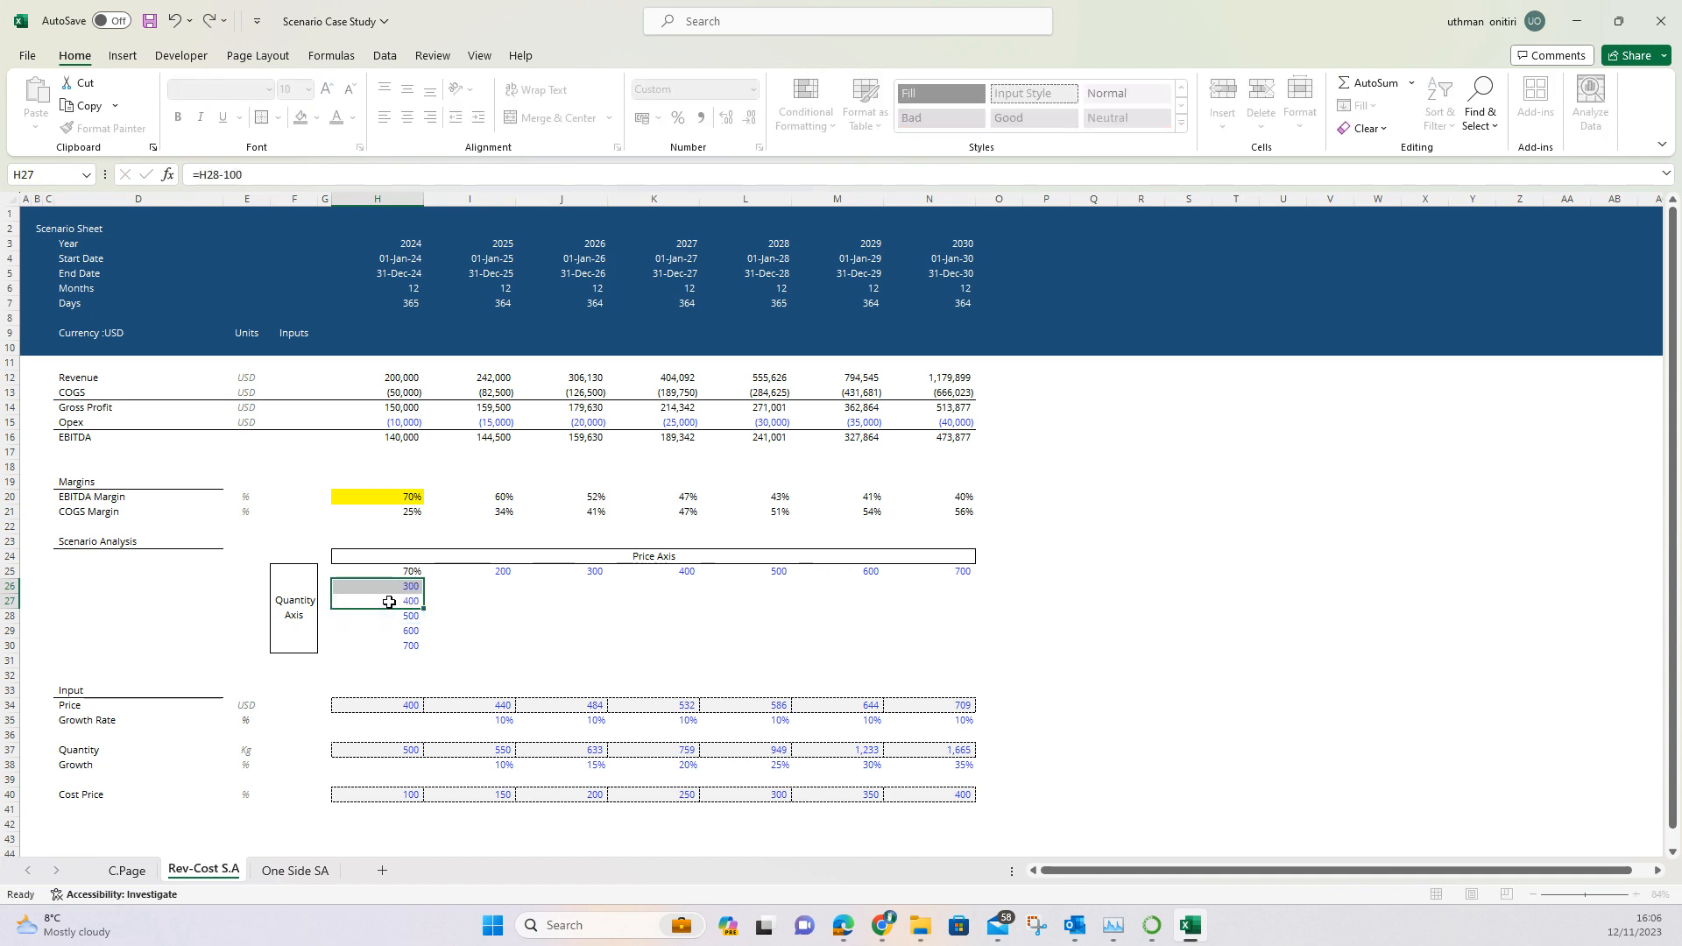
Step: Examine the quantity and price axis cells and how their middle cells relate to the Price and Quantity inputs
{"action": "key", "text": "Down"}
{"action": "key", "text": "Down"}
{"action": "key", "text": "Down"}
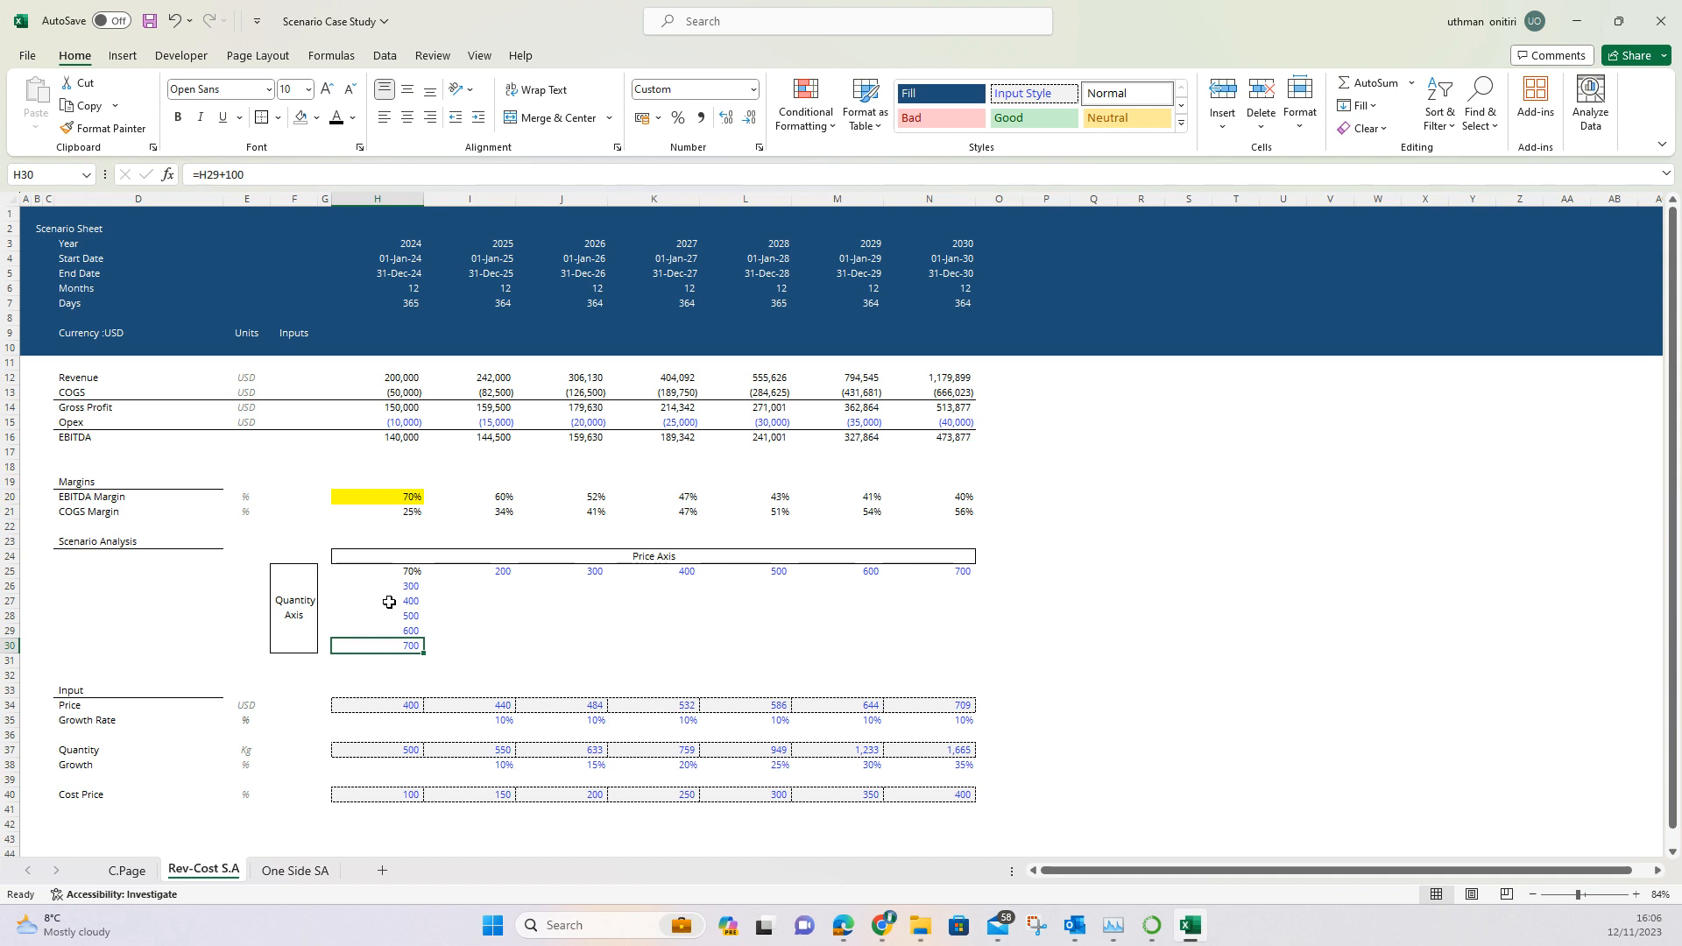
{"action": "key", "text": "Up"}
{"action": "key", "text": "Up"}
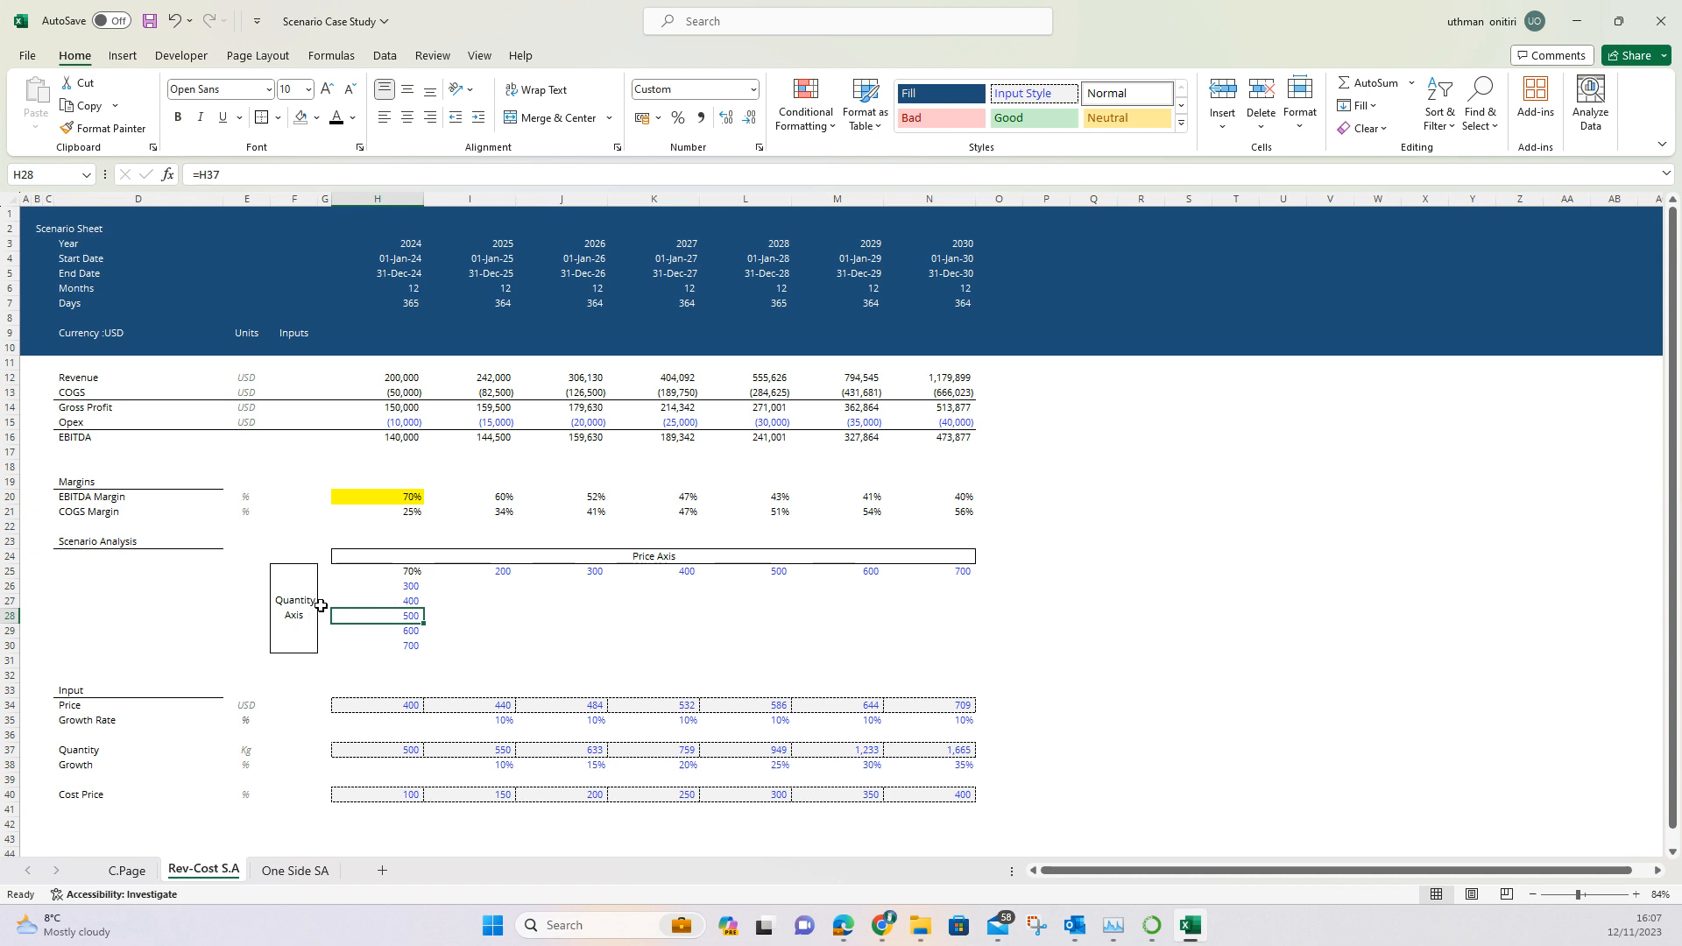
{"action": "left_click", "coordinate": [382, 675]}
{"action": "left_click", "coordinate": [391, 720]}
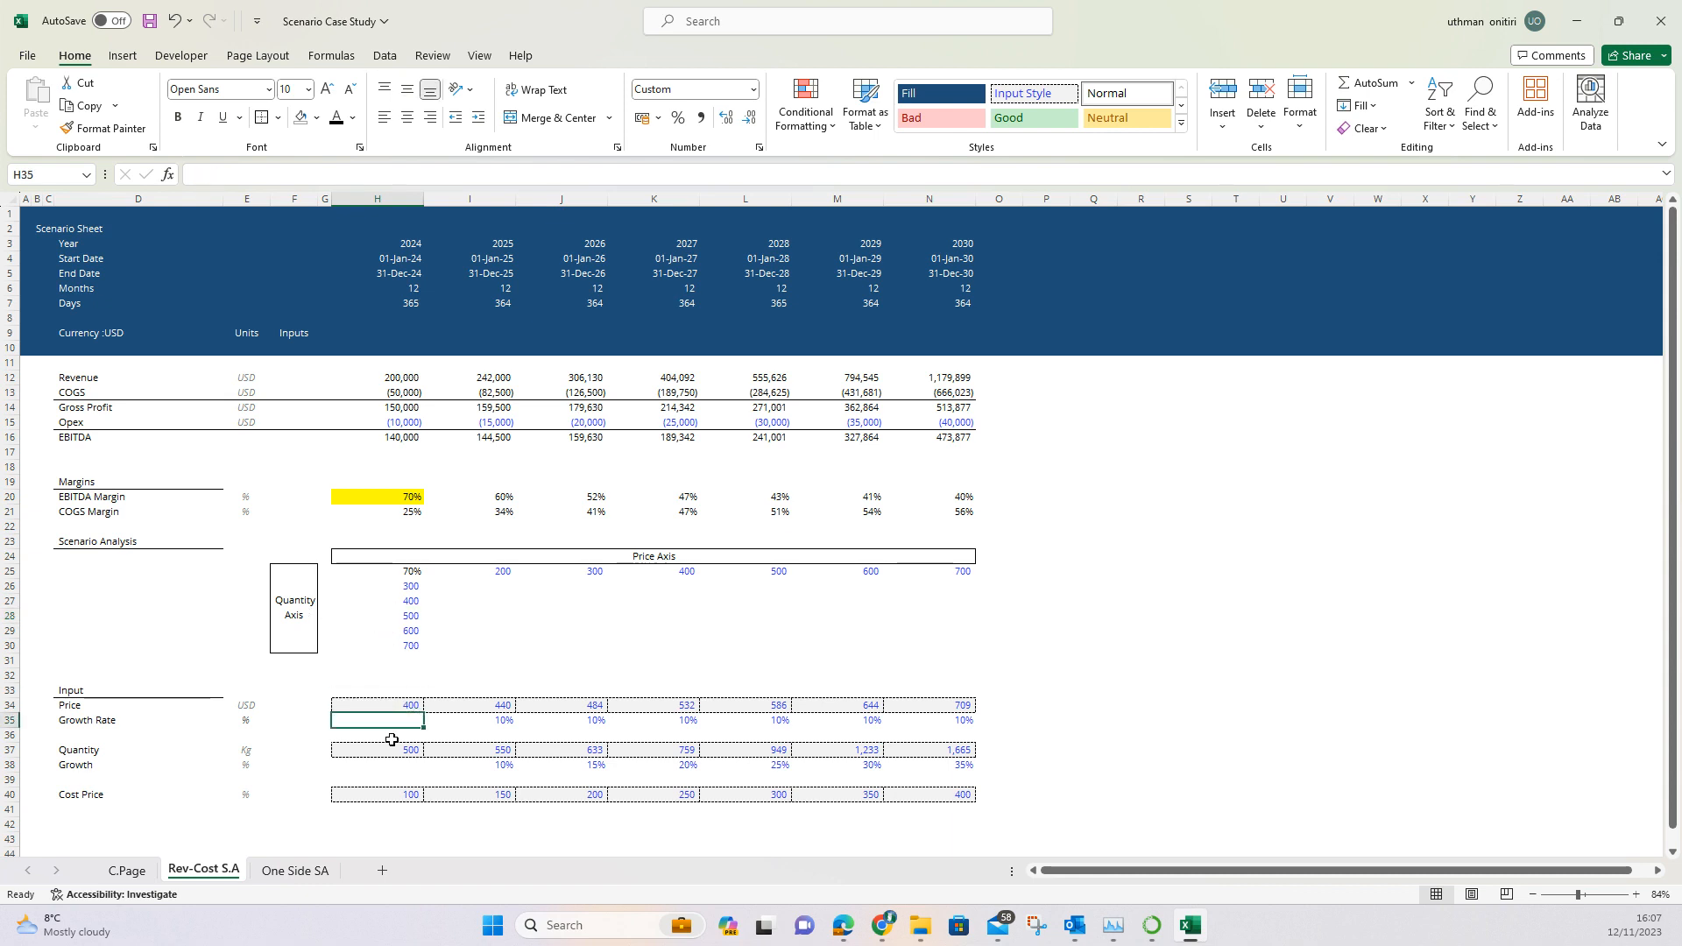
{"action": "left_click", "coordinate": [688, 570]}
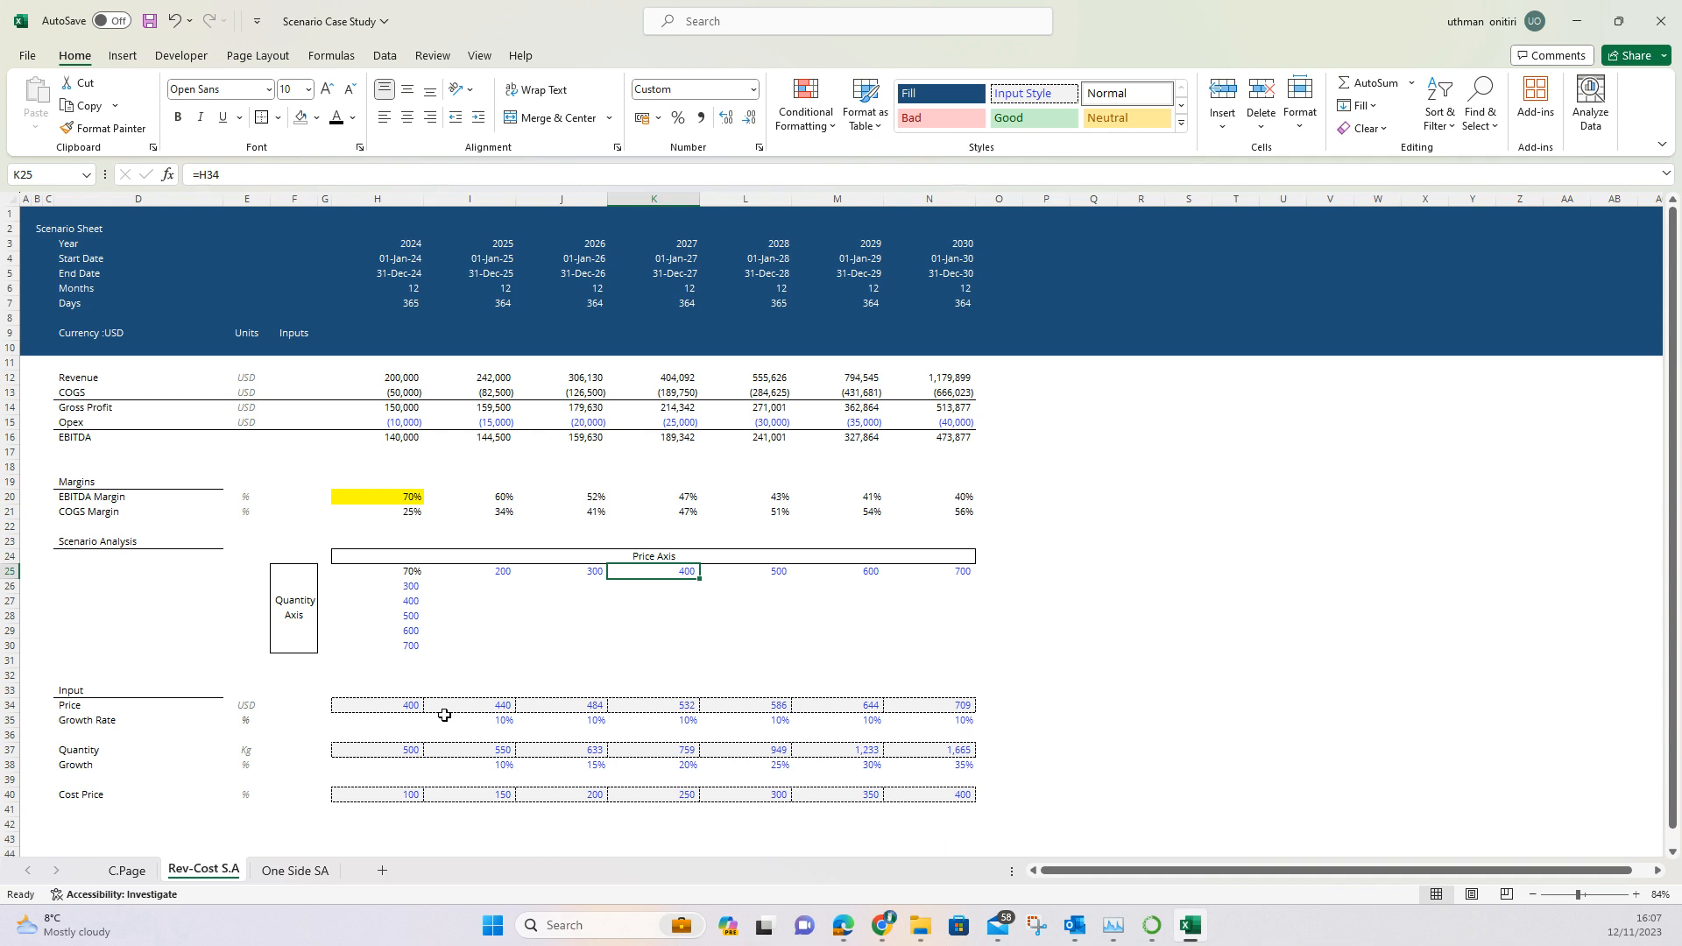
{"action": "left_click", "coordinate": [477, 570]}
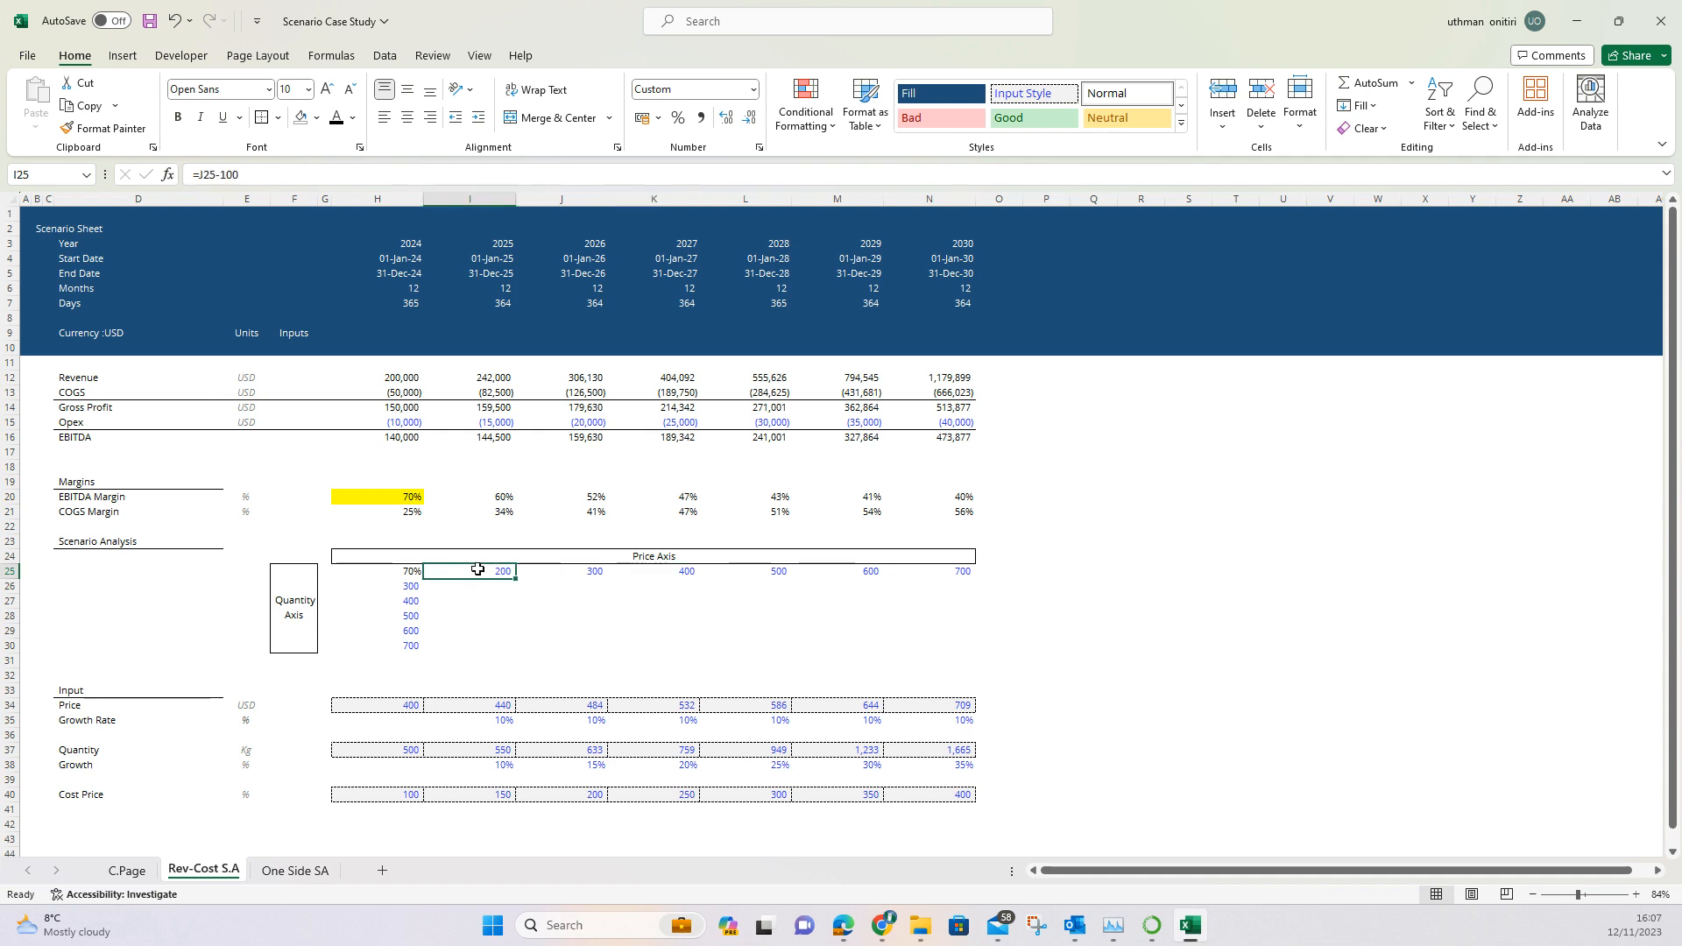
{"action": "key", "text": "shift+Right"}
{"action": "key", "text": "shift+Right"}
{"action": "key", "text": "shift+Right"}
{"action": "key", "text": "shift+Right"}
{"action": "key", "text": "shift+Right"}
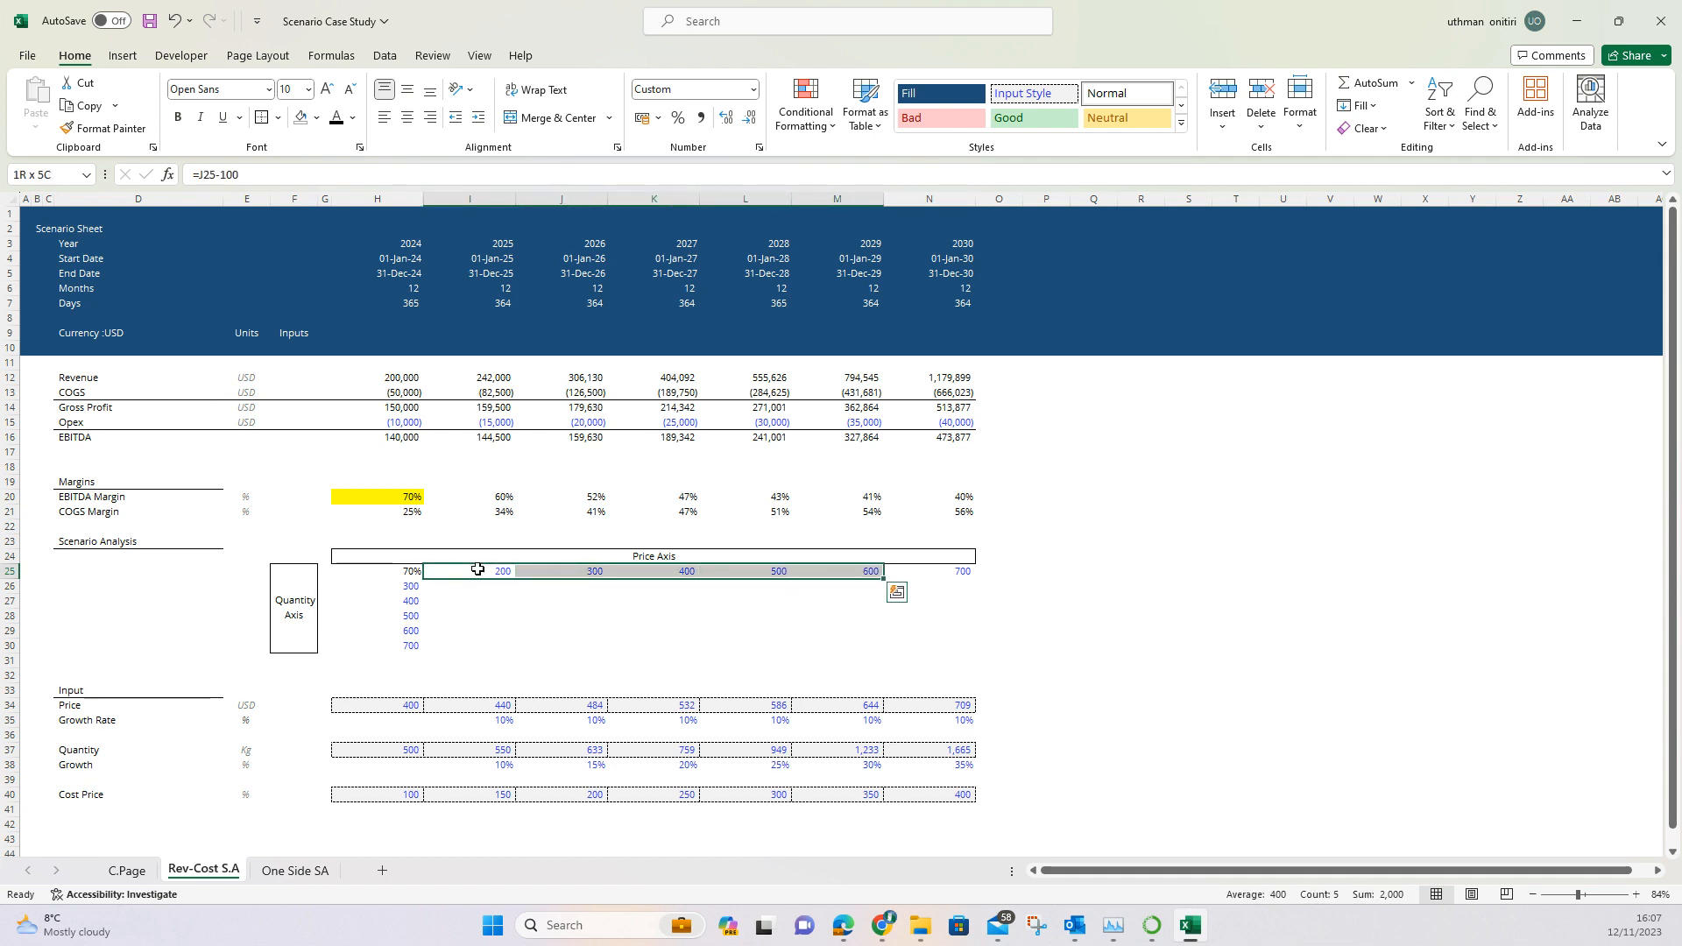
{"action": "key", "text": "Right"}
{"action": "key", "text": "Right"}
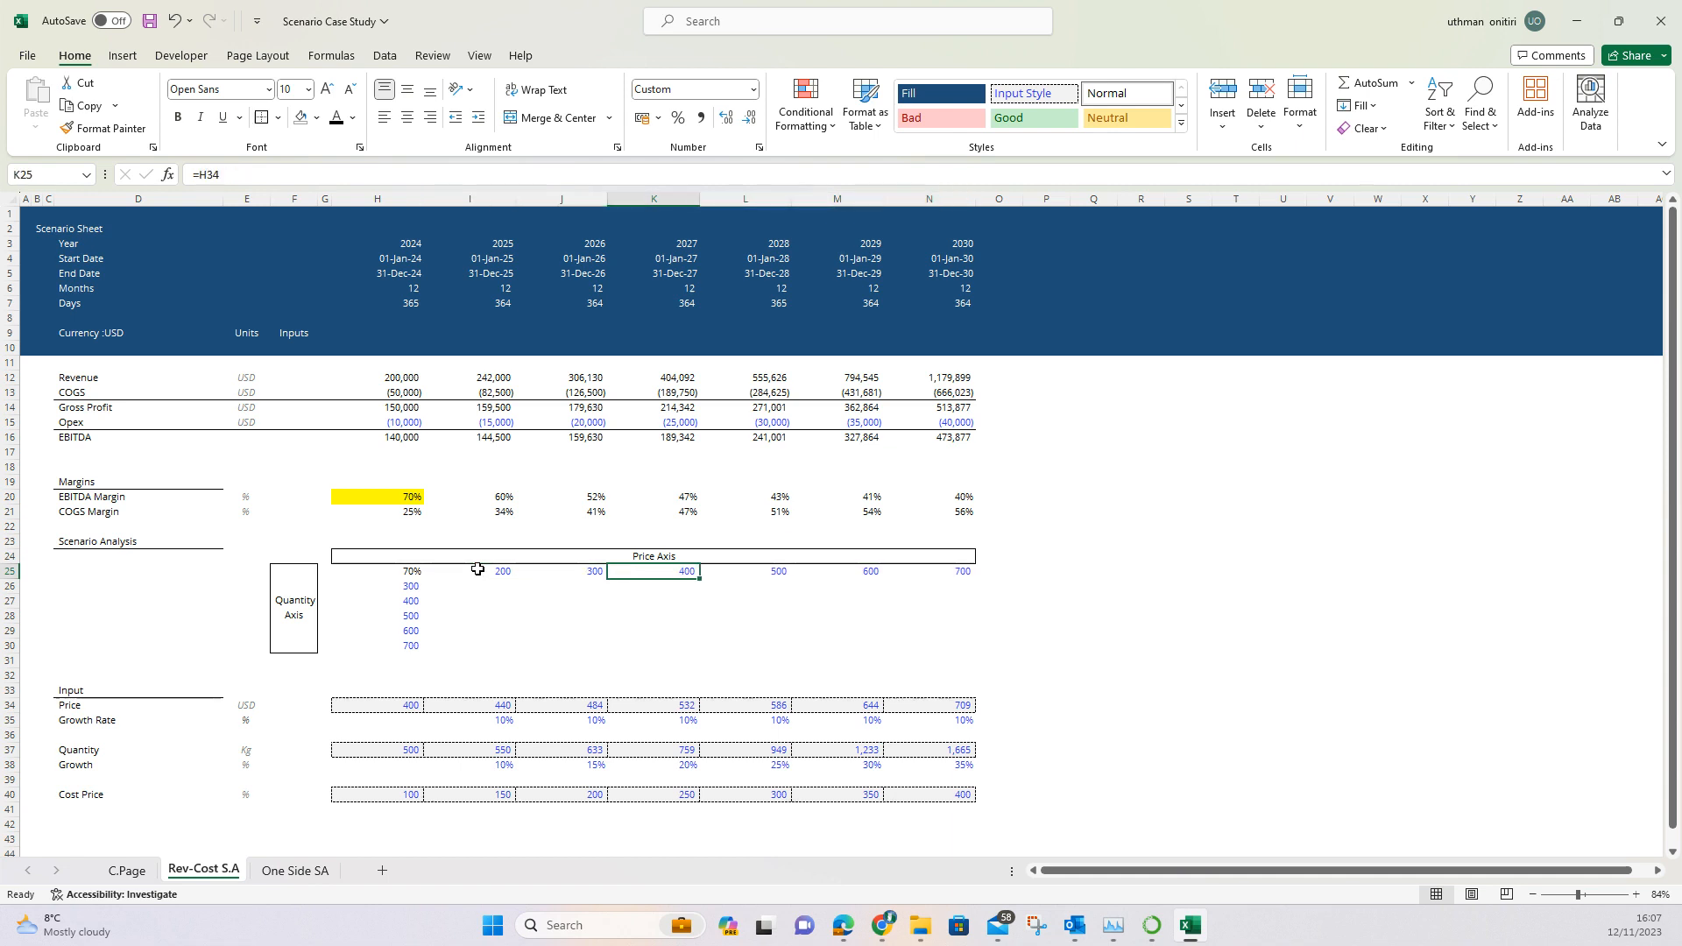
{"action": "key", "text": "ctrl+c"}
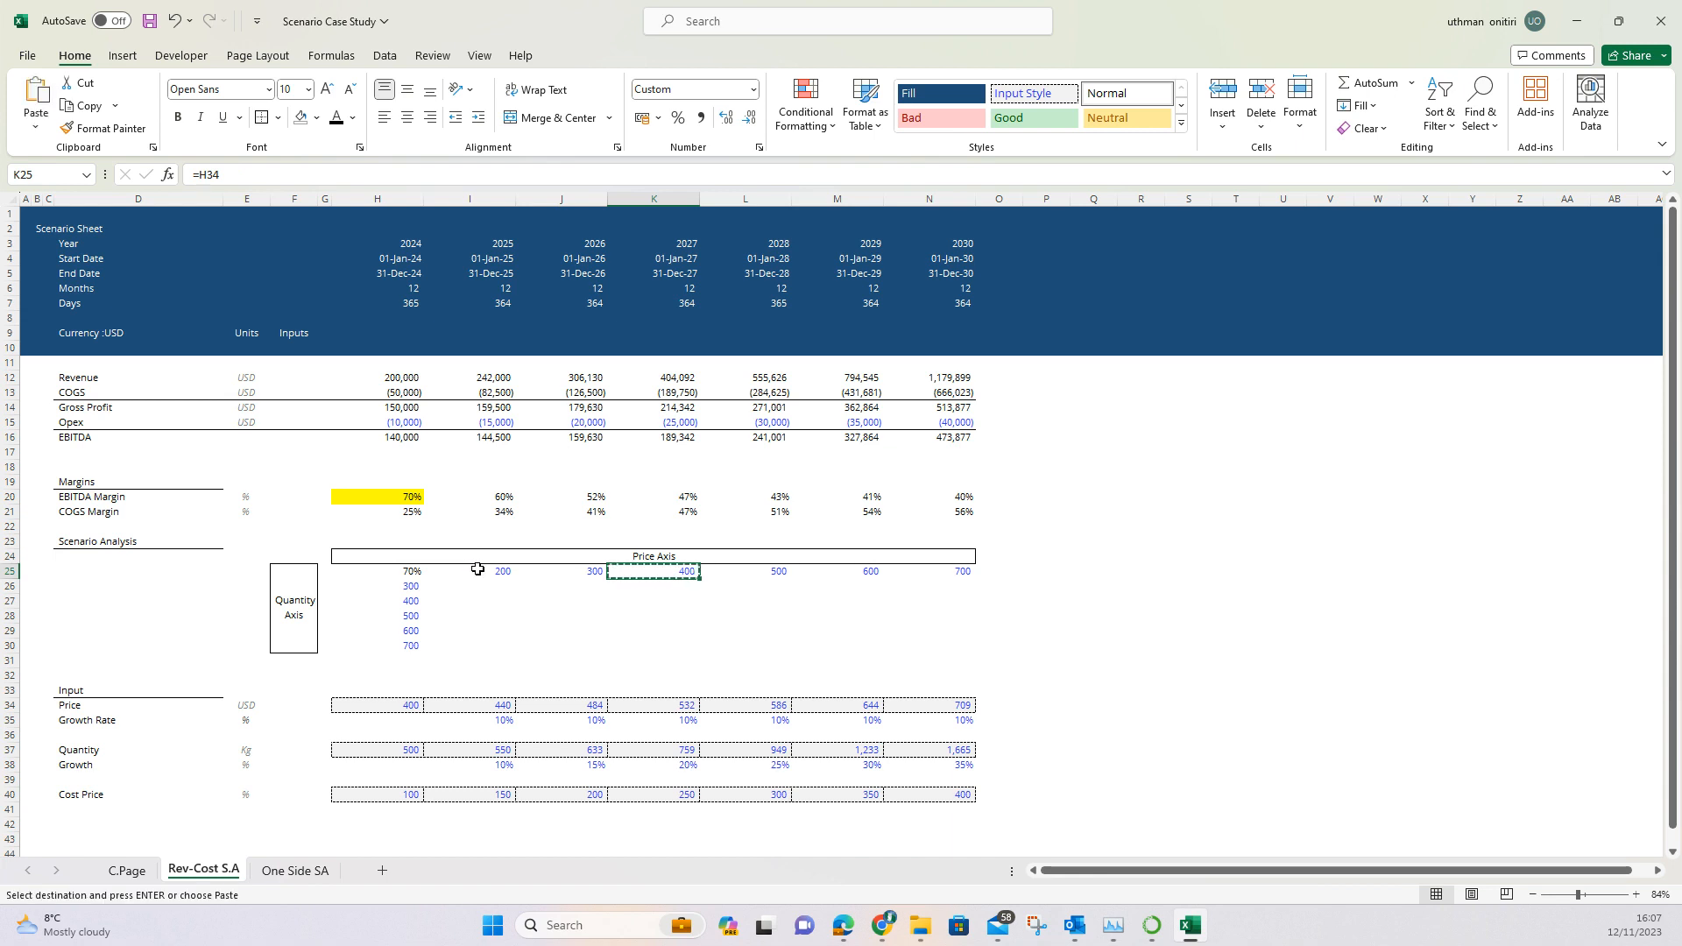
{"action": "key", "text": "alt"}
{"action": "key", "text": "h"}
{"action": "key", "text": "f"}
{"action": "key", "text": "c"}
{"action": "key", "text": "Escape"}
{"action": "key", "text": "Escape"}
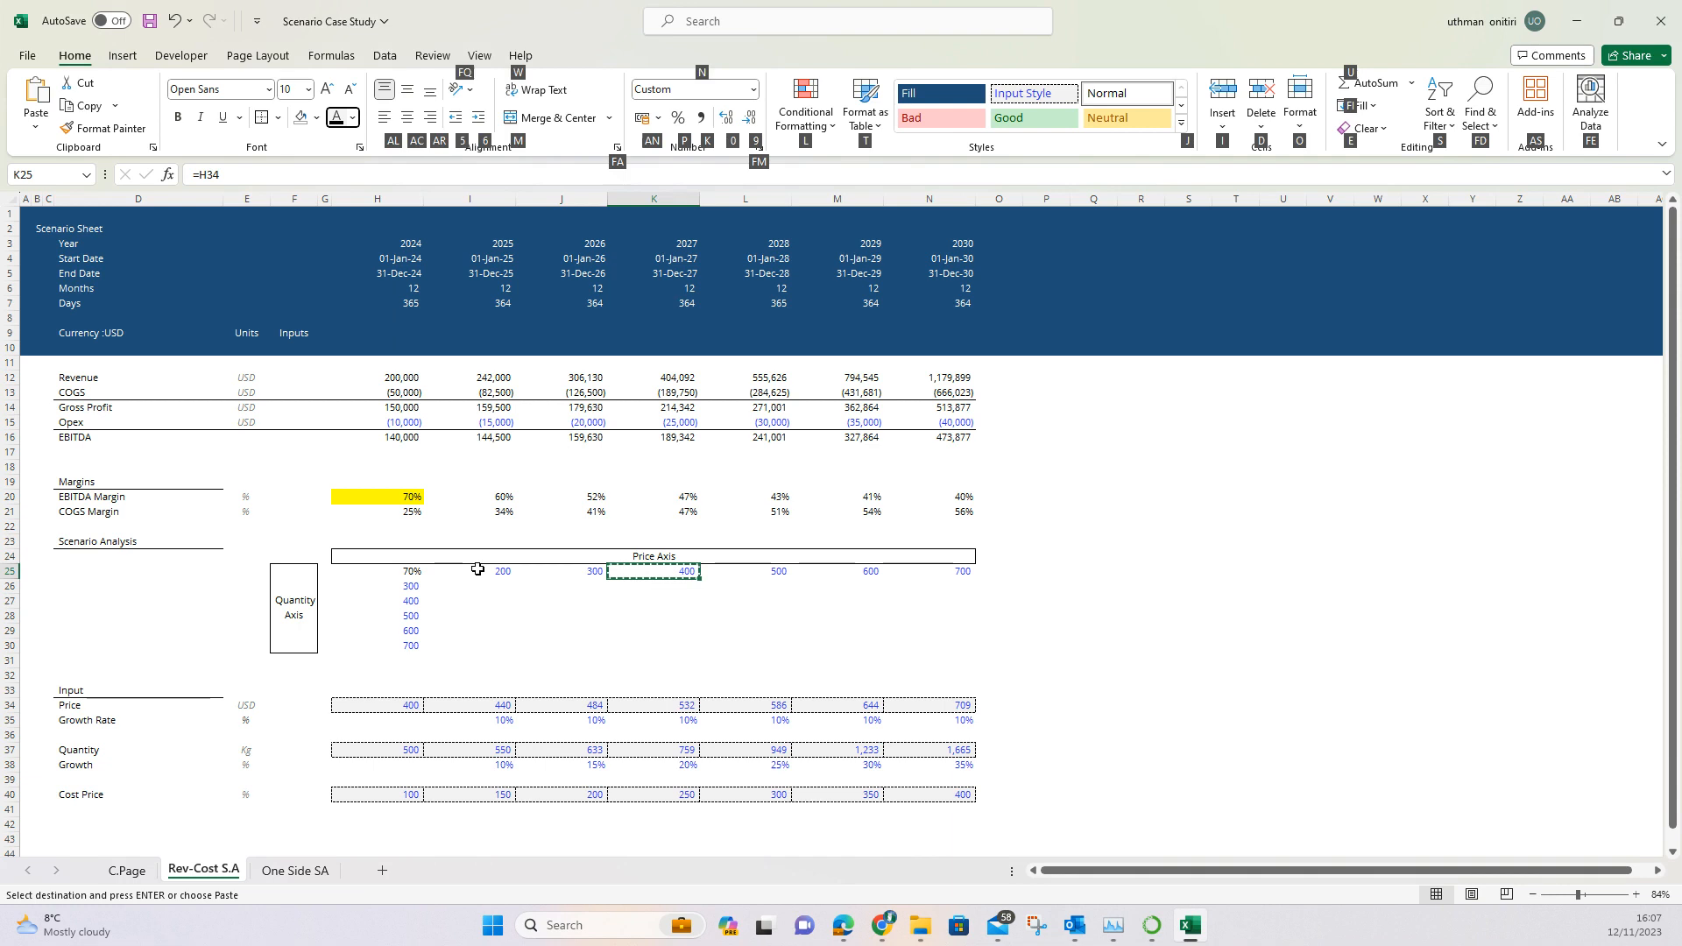
{"action": "key", "text": "Escape"}
{"action": "key", "text": "Escape"}
{"action": "key", "text": "F2"}
{"action": "key", "text": "Escape"}
Step: Replace the formula in K25 on the price axis with its static value 400 by pasting values only
{"action": "key", "text": "ctrl+c"}
{"action": "key", "text": "ctrl+alt+v"}
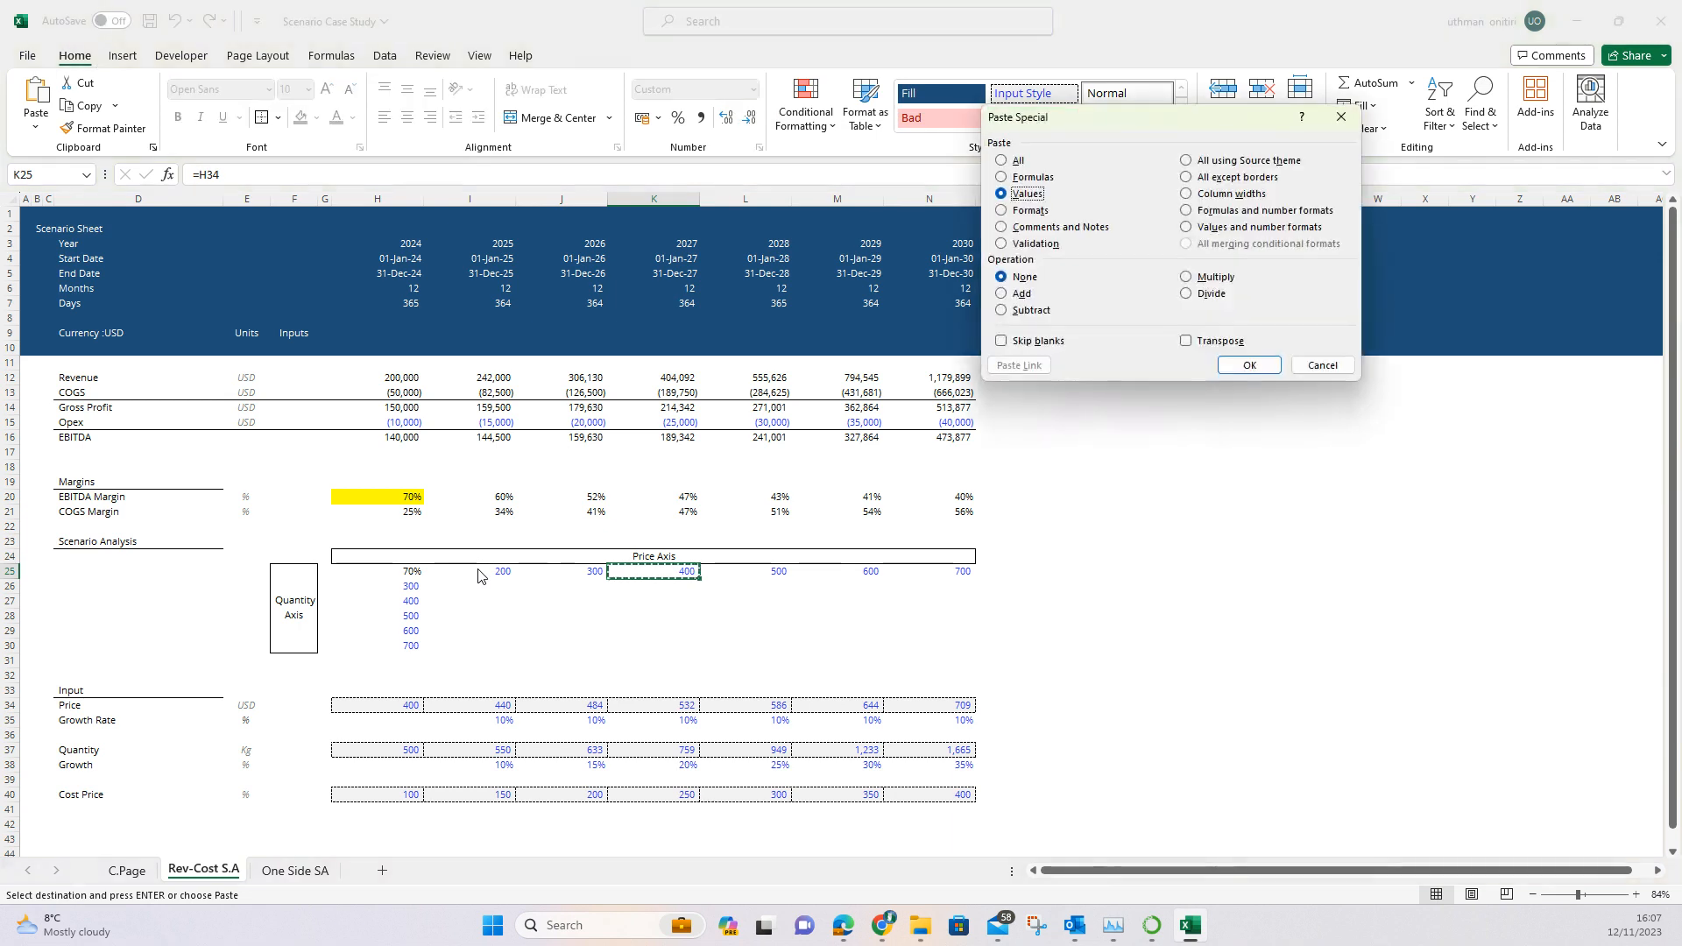
{"action": "key", "text": "Return"}
{"action": "key", "text": "Escape"}
Step: Replace the formula in H28 on the quantity axis with its static value 500 by pasting values only
{"action": "key", "text": "Down"}
{"action": "key", "text": "Down"}
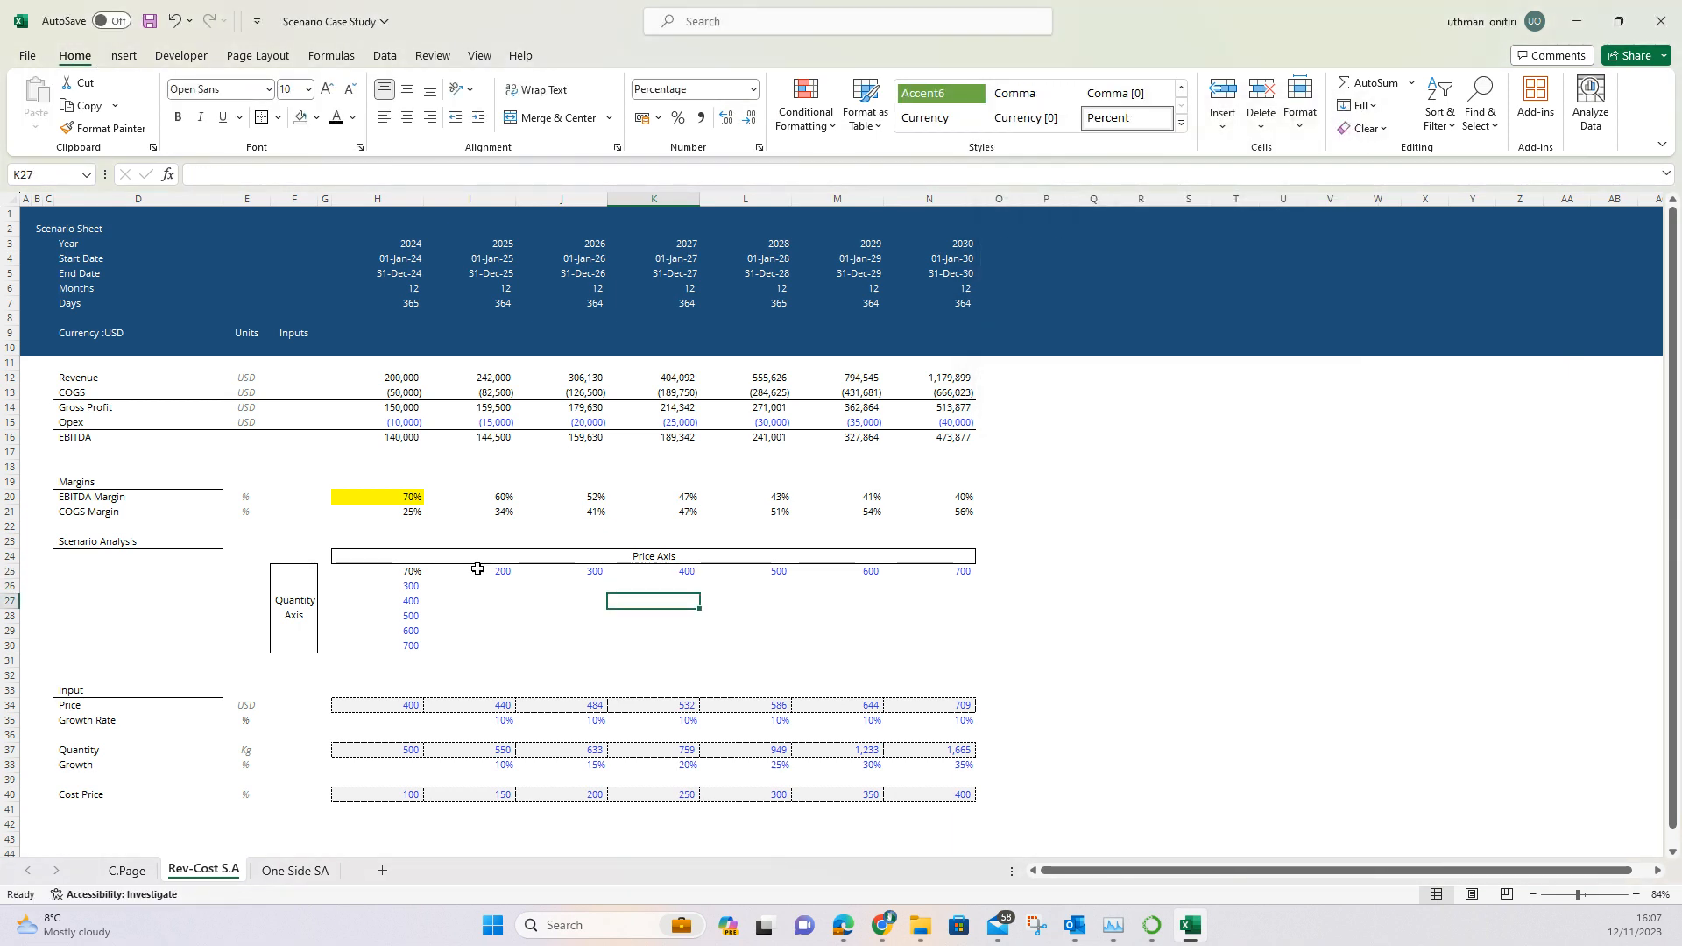
{"action": "key", "text": "Left"}
{"action": "key", "text": "Left"}
{"action": "key", "text": "Left"}
{"action": "key", "text": "Down"}
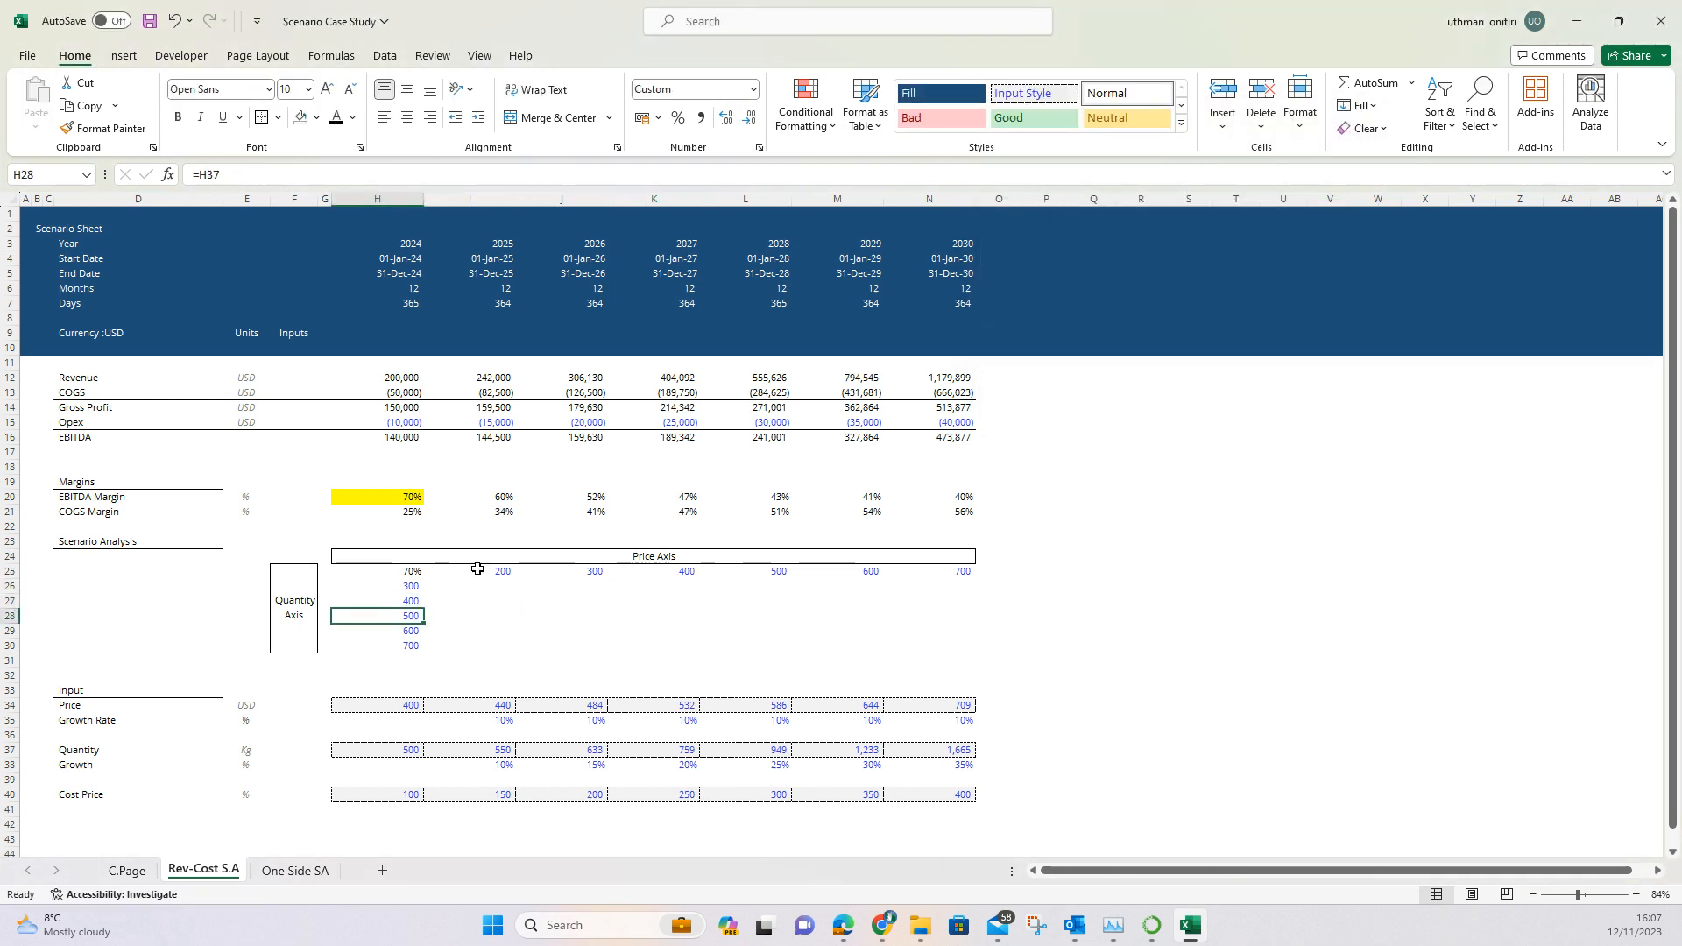
{"action": "key", "text": "ctrl+c"}
{"action": "key", "text": "alt"}
{"action": "key", "text": "e"}
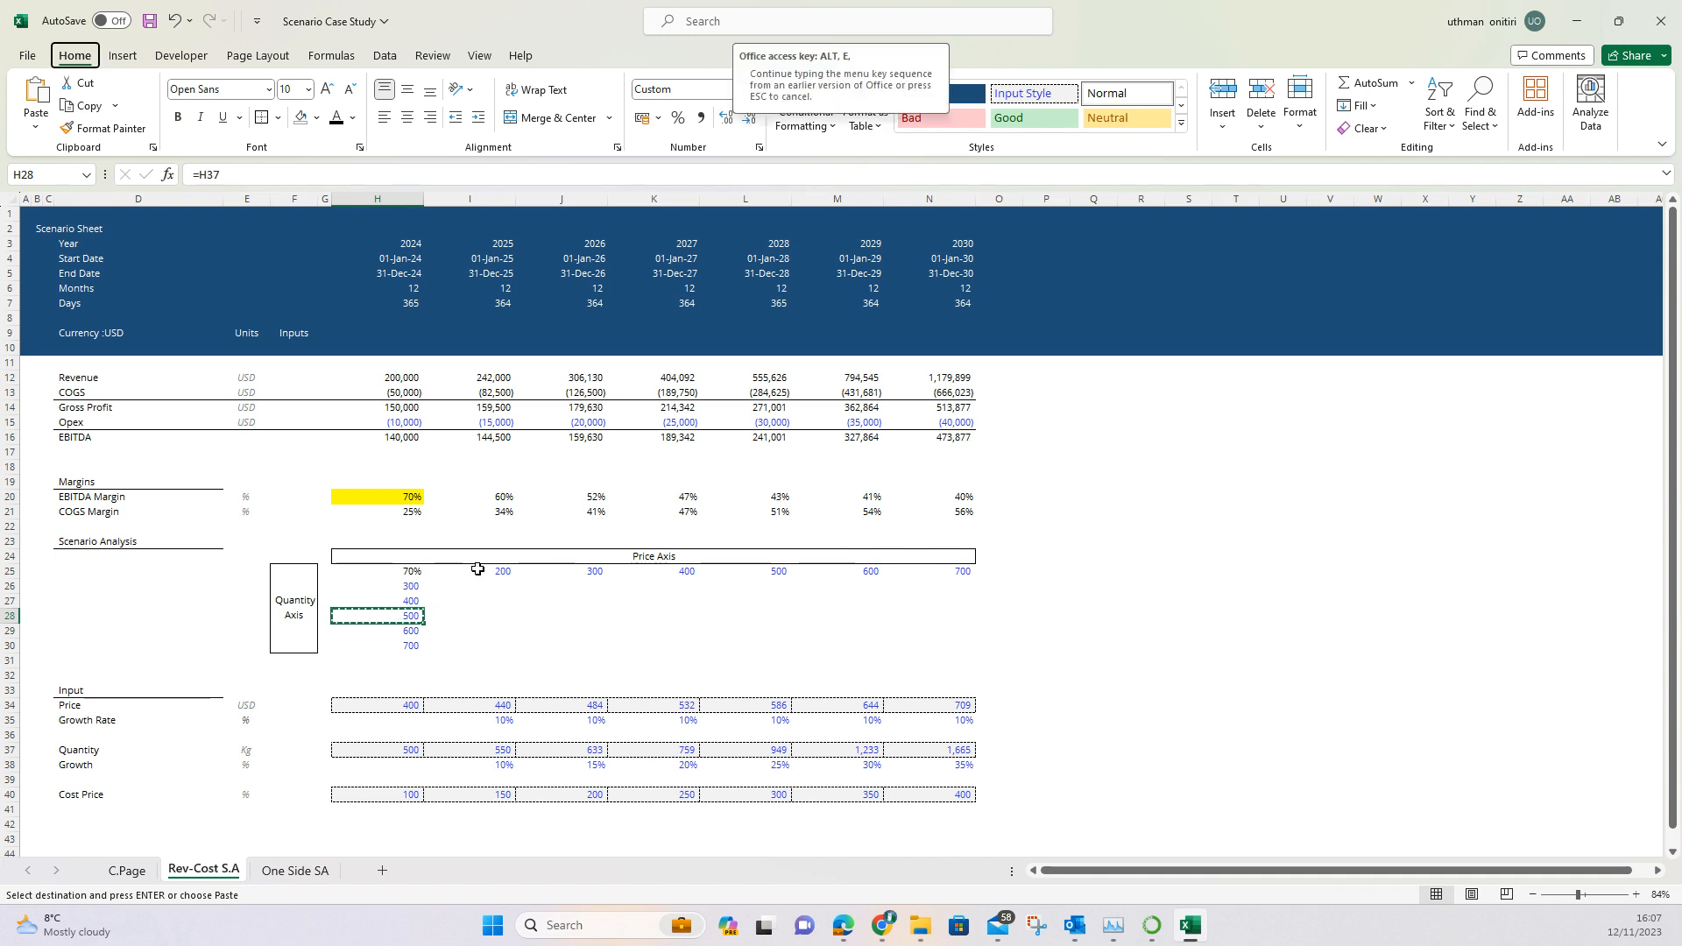
{"action": "key", "text": "s"}
{"action": "key", "text": "v"}
{"action": "key", "text": "Return"}
{"action": "key", "text": "Escape"}
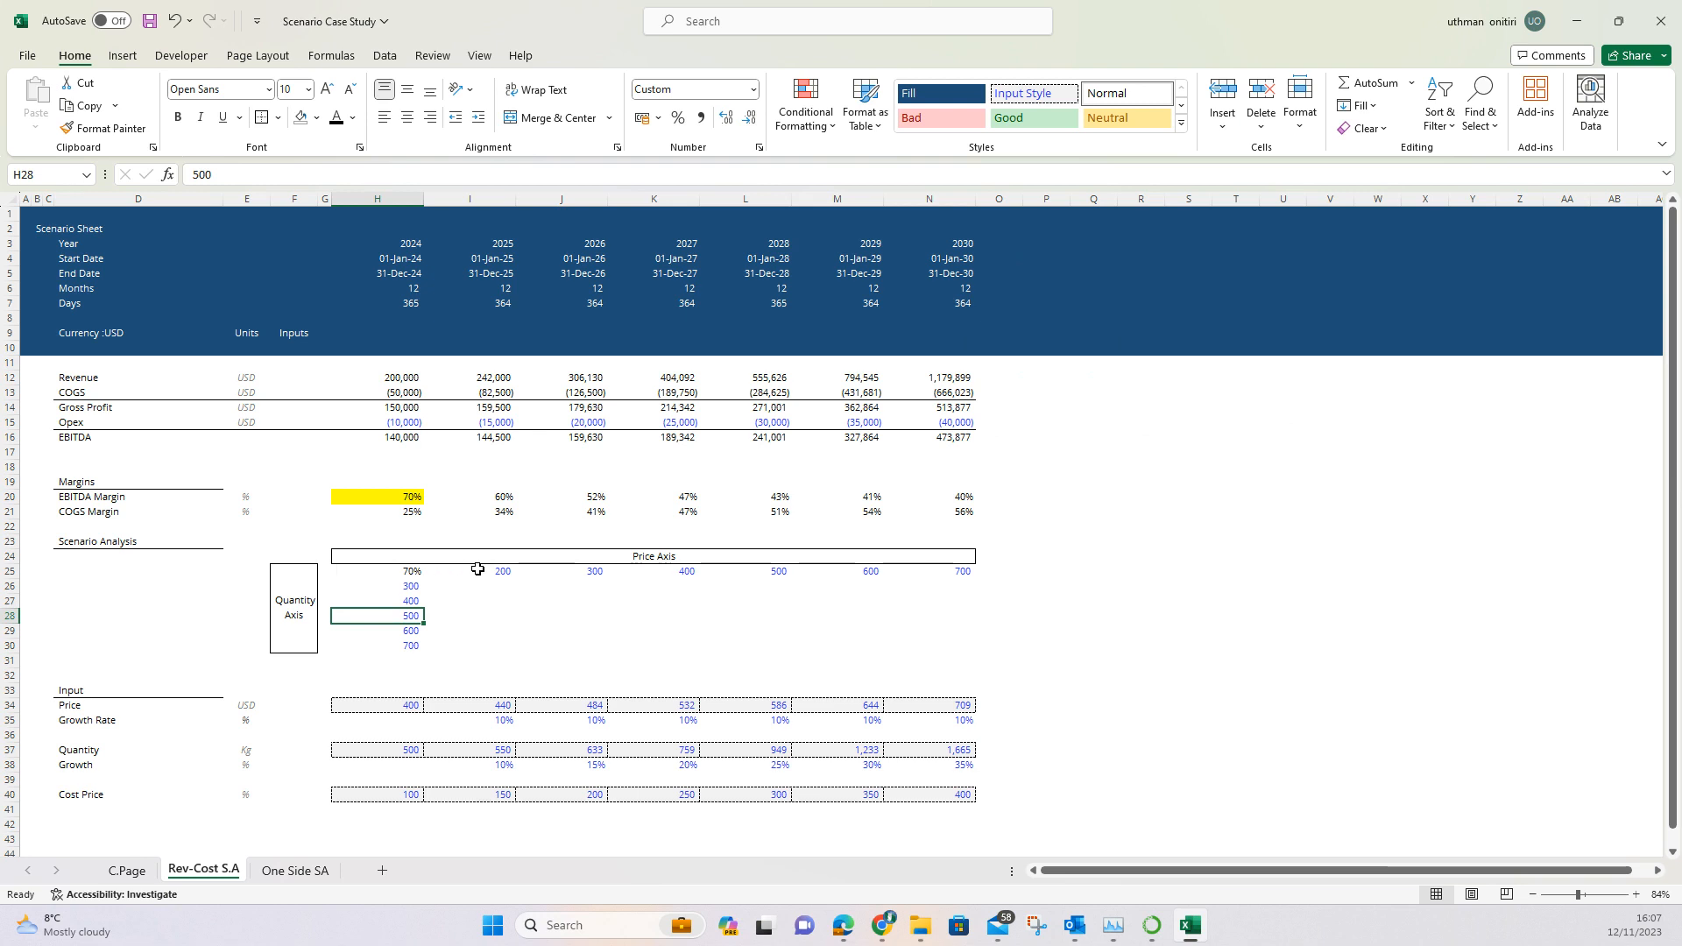
Step: Create a What-If data table over H25:N30 with H34 as the row input cell and H37 as the column input cell
{"action": "key", "text": "shift+Up"}
{"action": "key", "text": "shift+Up"}
{"action": "key", "text": "shift+Up"}
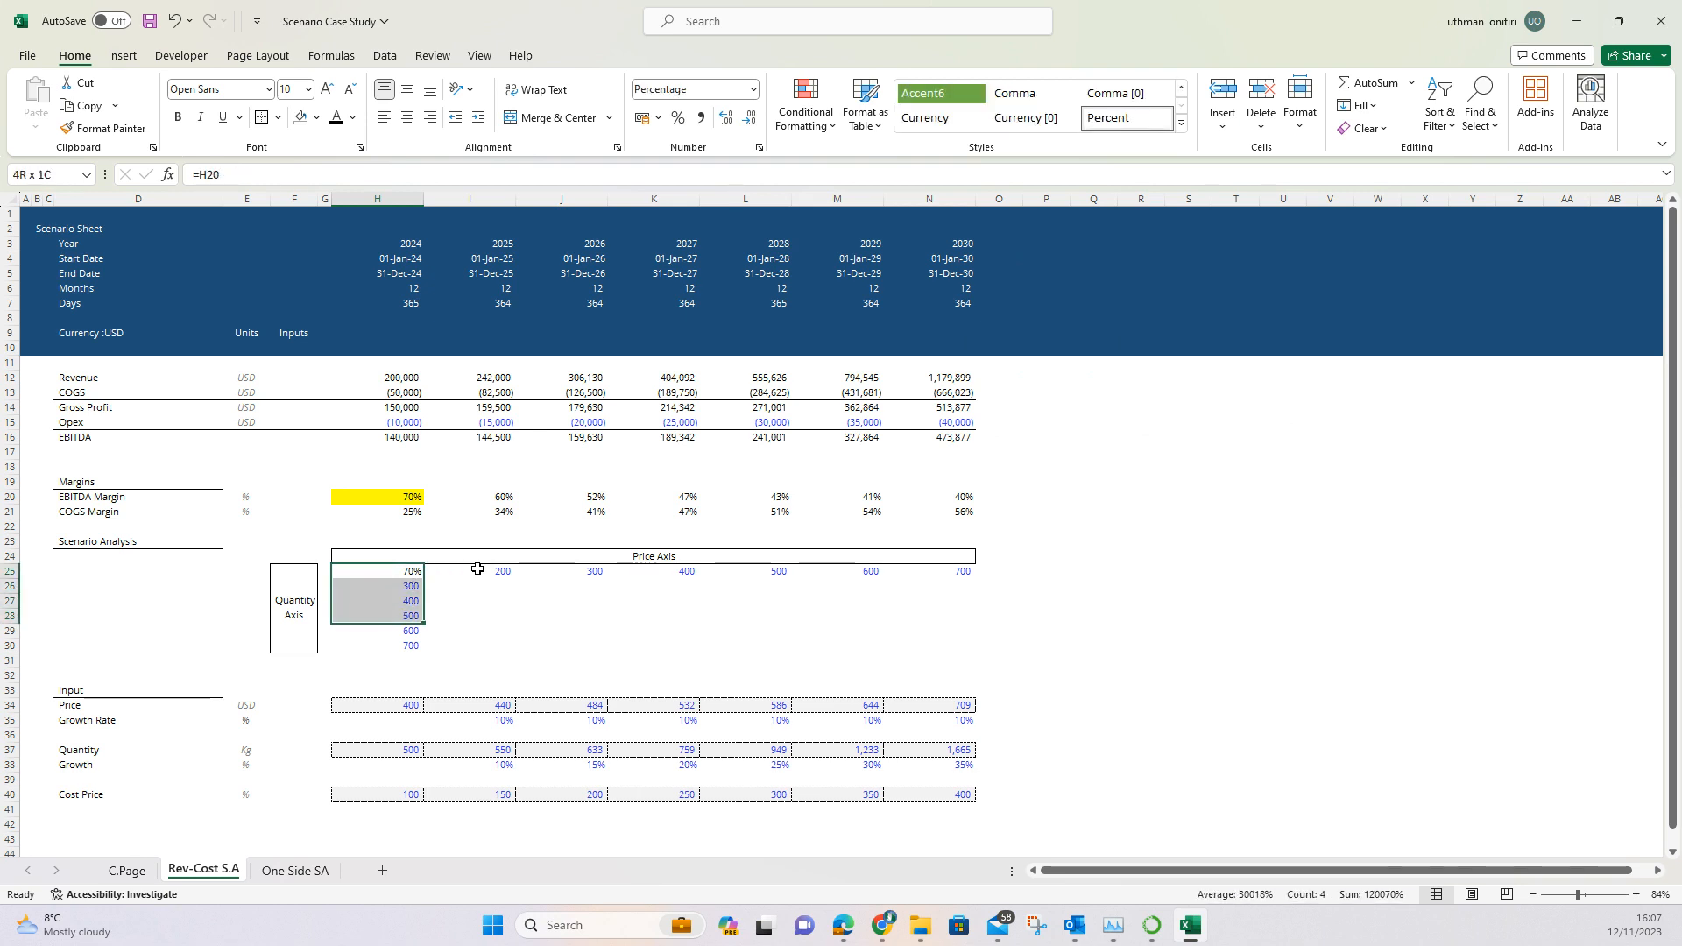
{"action": "key", "text": "shift+Down"}
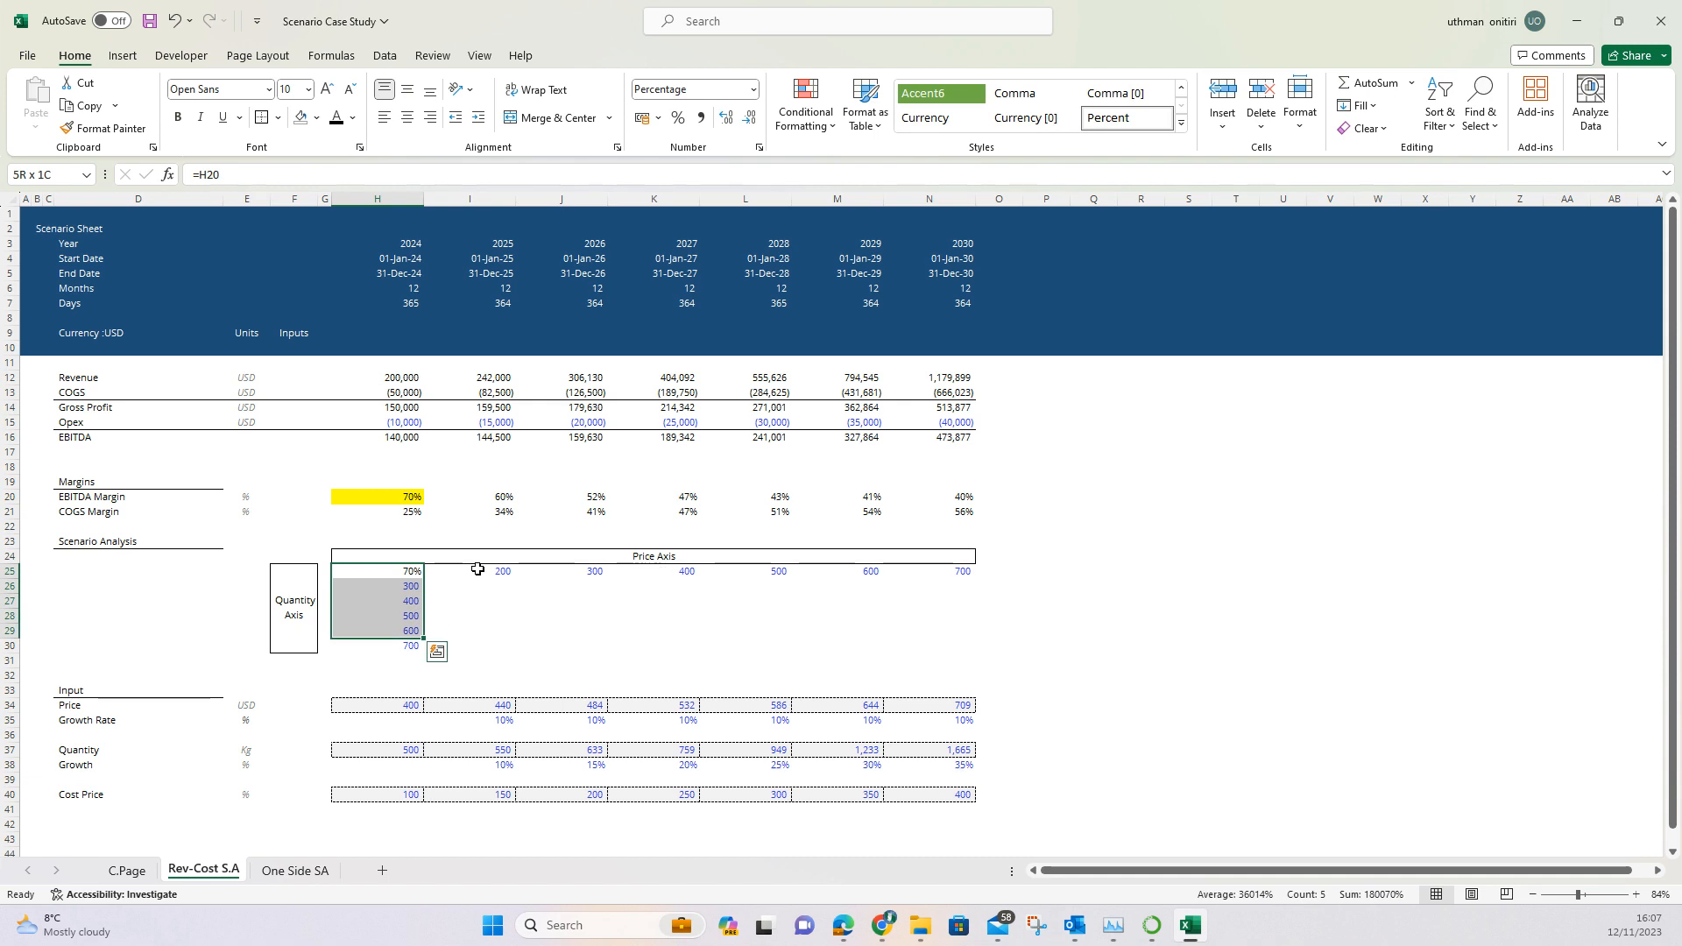
{"action": "key", "text": "shift+Down"}
{"action": "key", "text": "shift+Right"}
{"action": "key", "text": "shift+Right"}
{"action": "key", "text": "shift+Right"}
{"action": "key", "text": "shift+Right"}
{"action": "key", "text": "shift+Right"}
{"action": "key", "text": "shift+Right"}
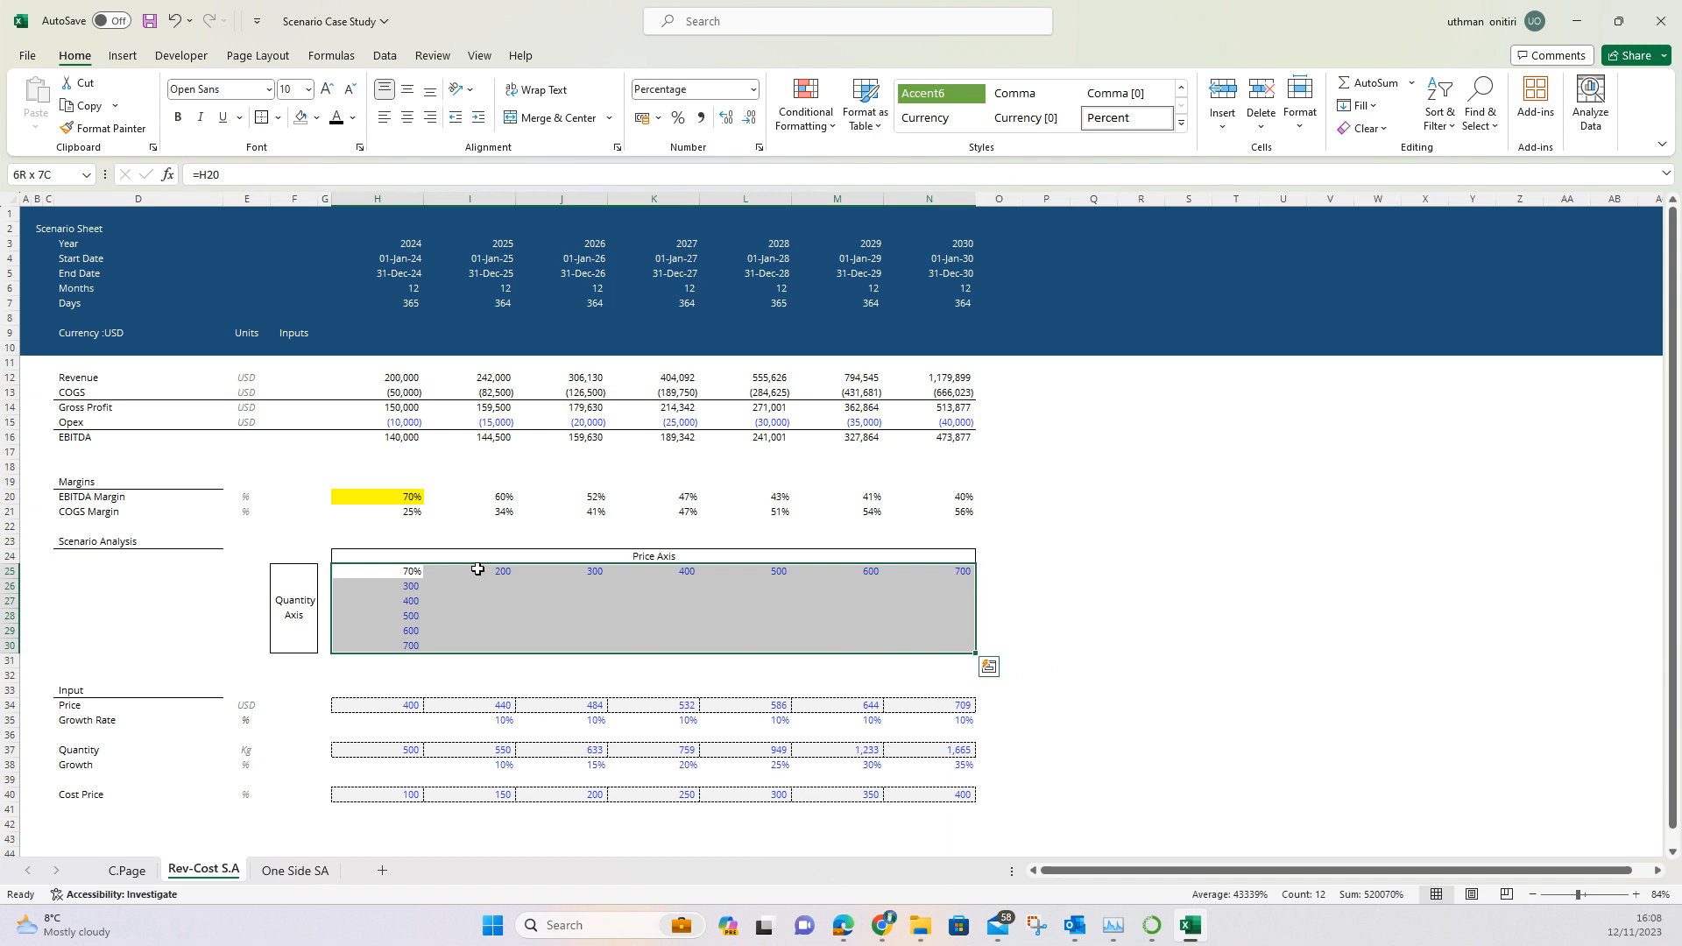
{"action": "key", "text": "alt"}
{"action": "key", "text": "a"}
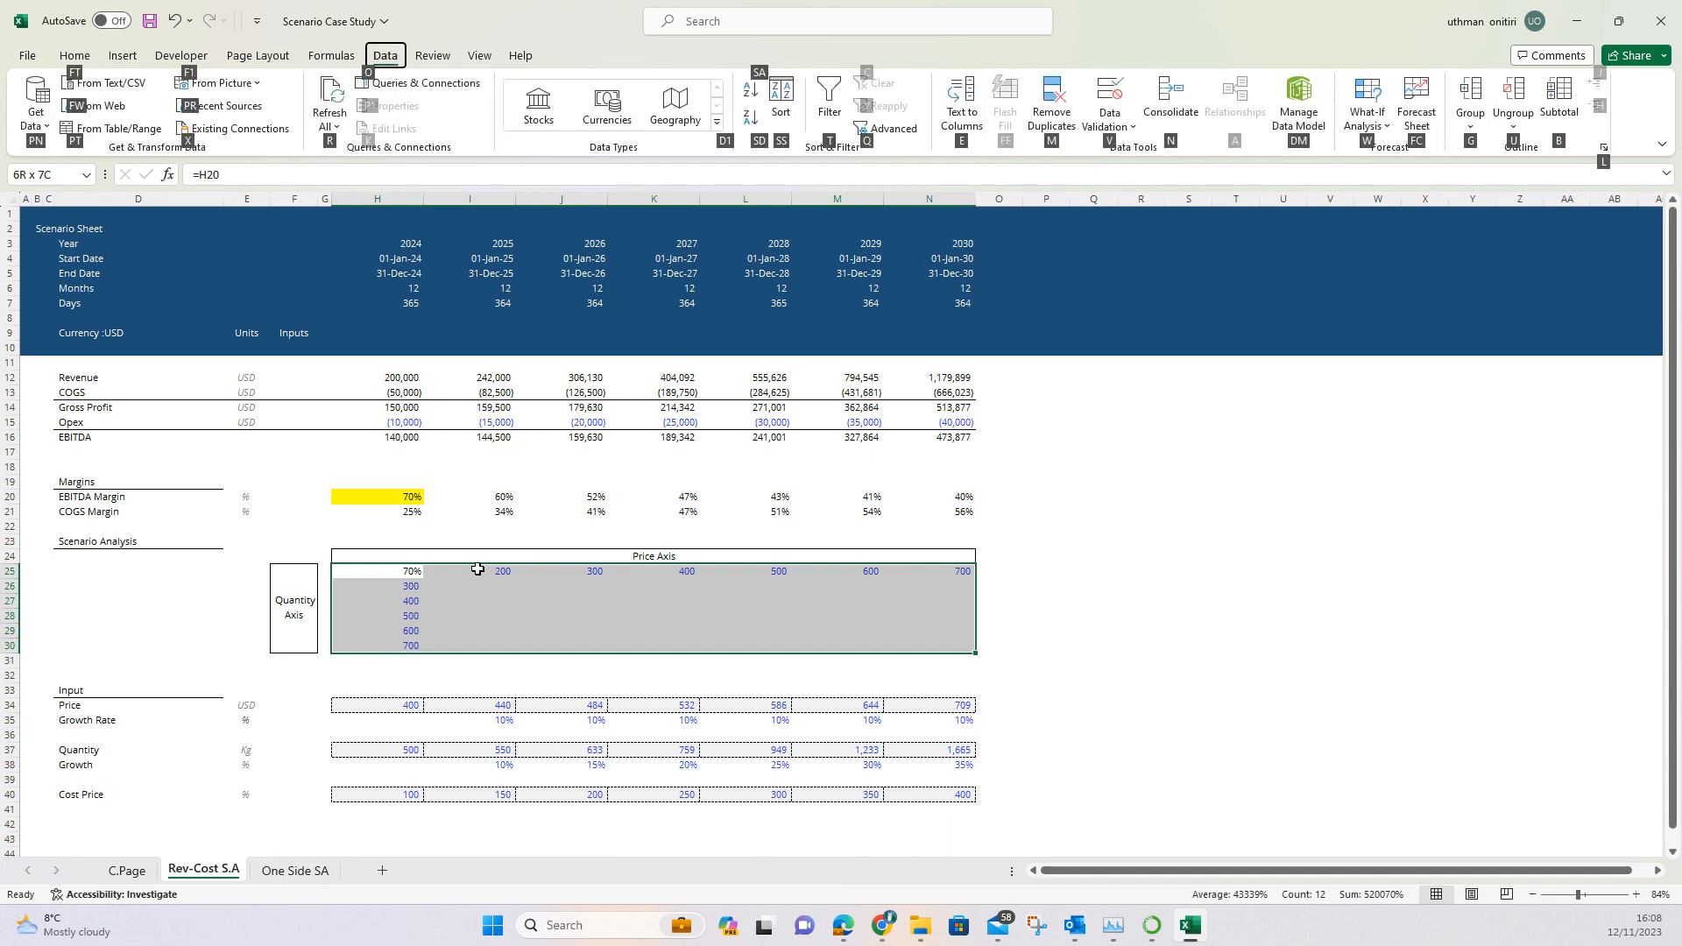
{"action": "key", "text": "w"}
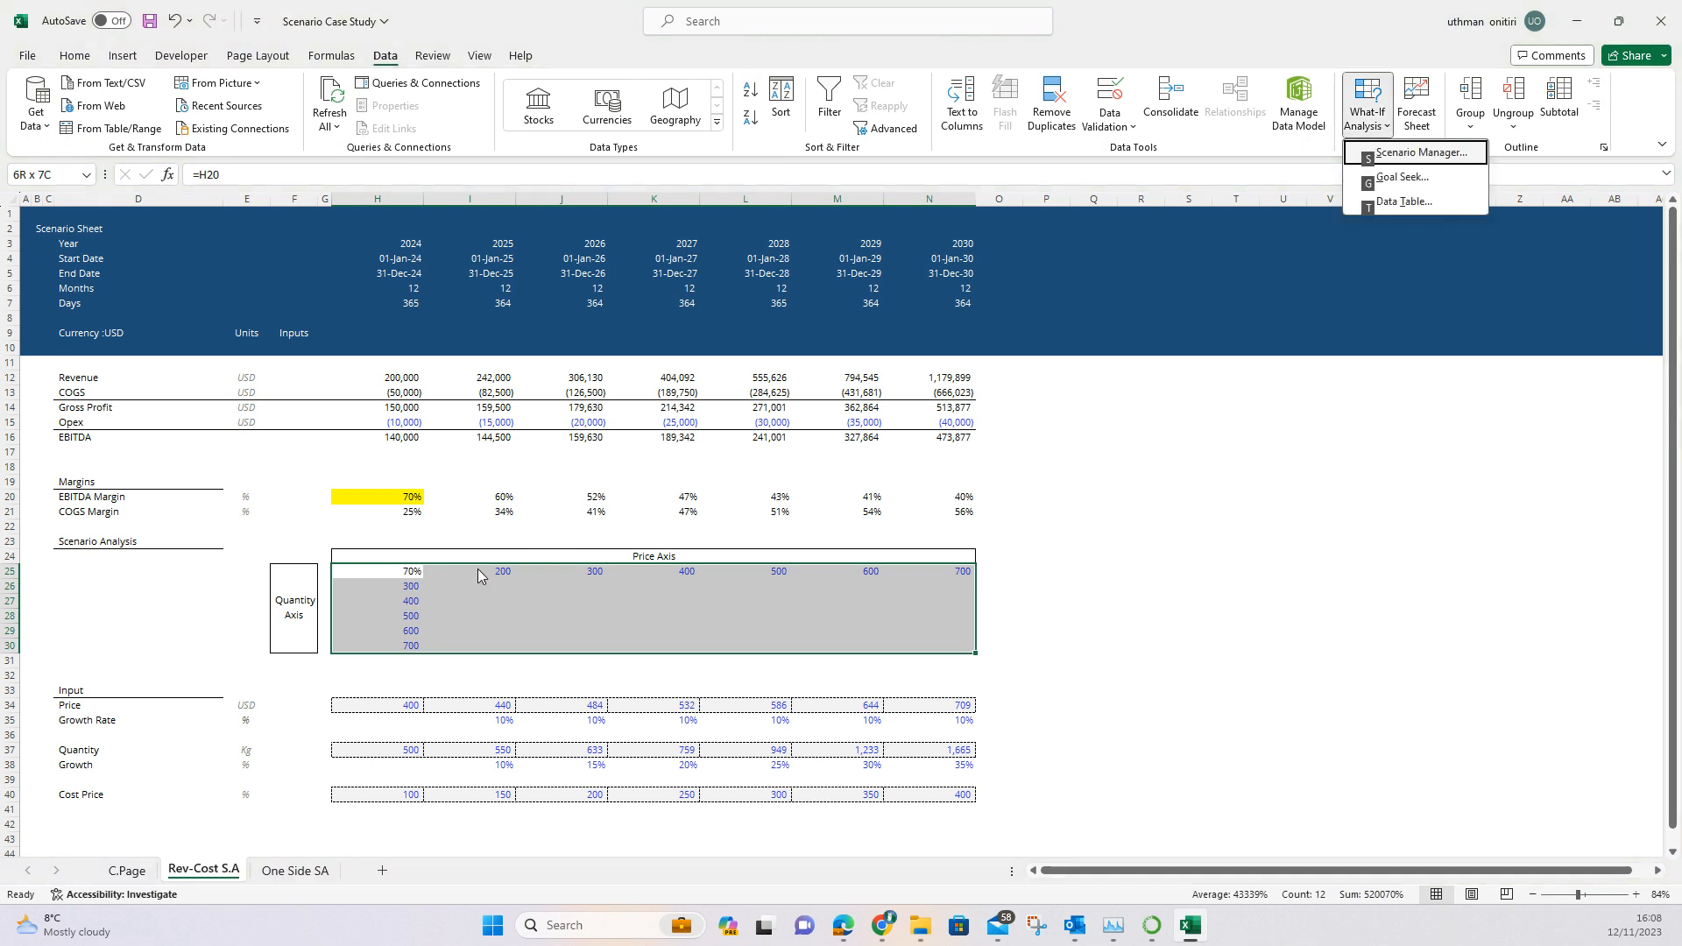
{"action": "key", "text": "t"}
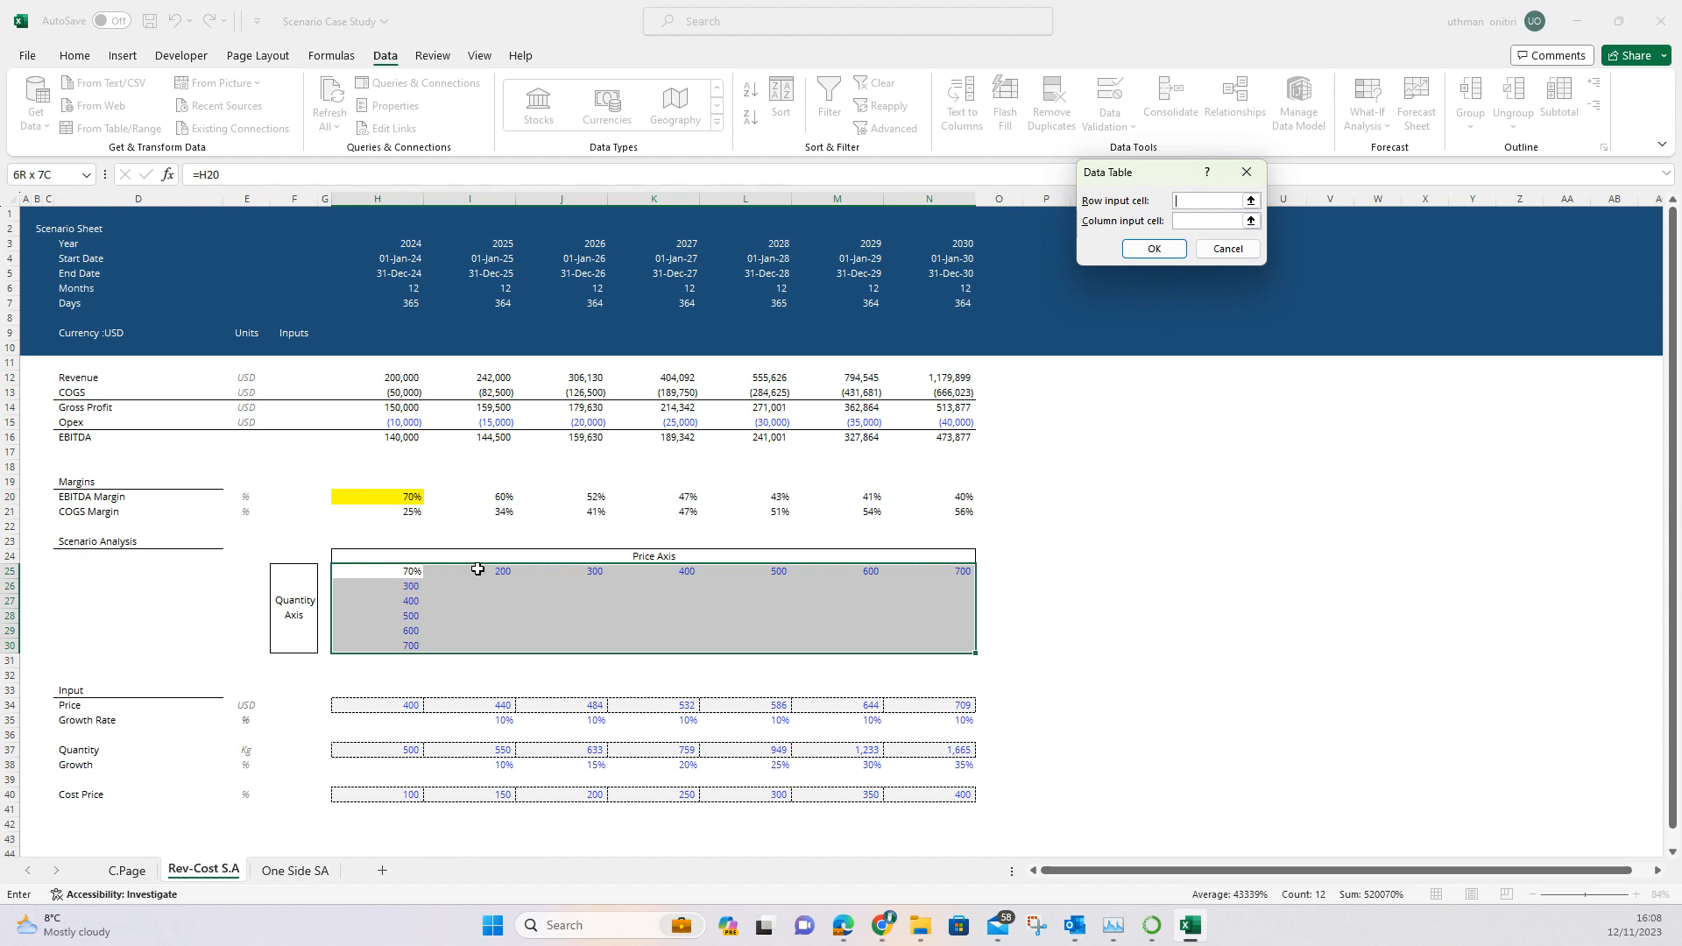
{"action": "left_click", "coordinate": [412, 705]}
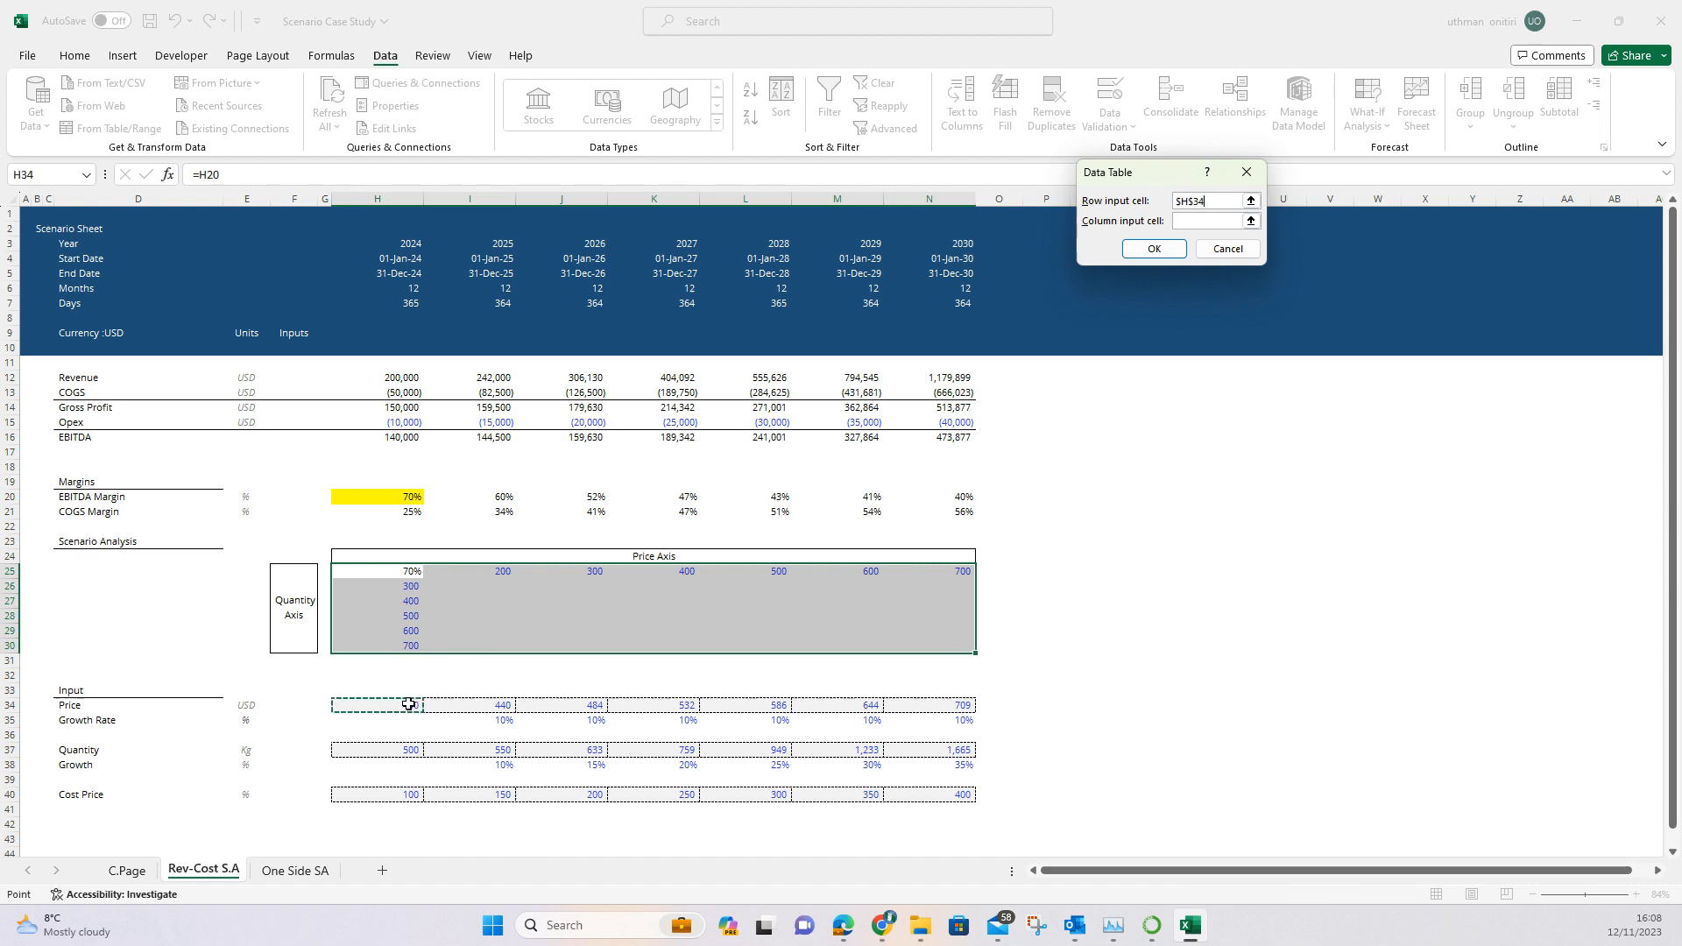
{"action": "left_click", "coordinate": [1193, 222]}
{"action": "left_click", "coordinate": [404, 749]}
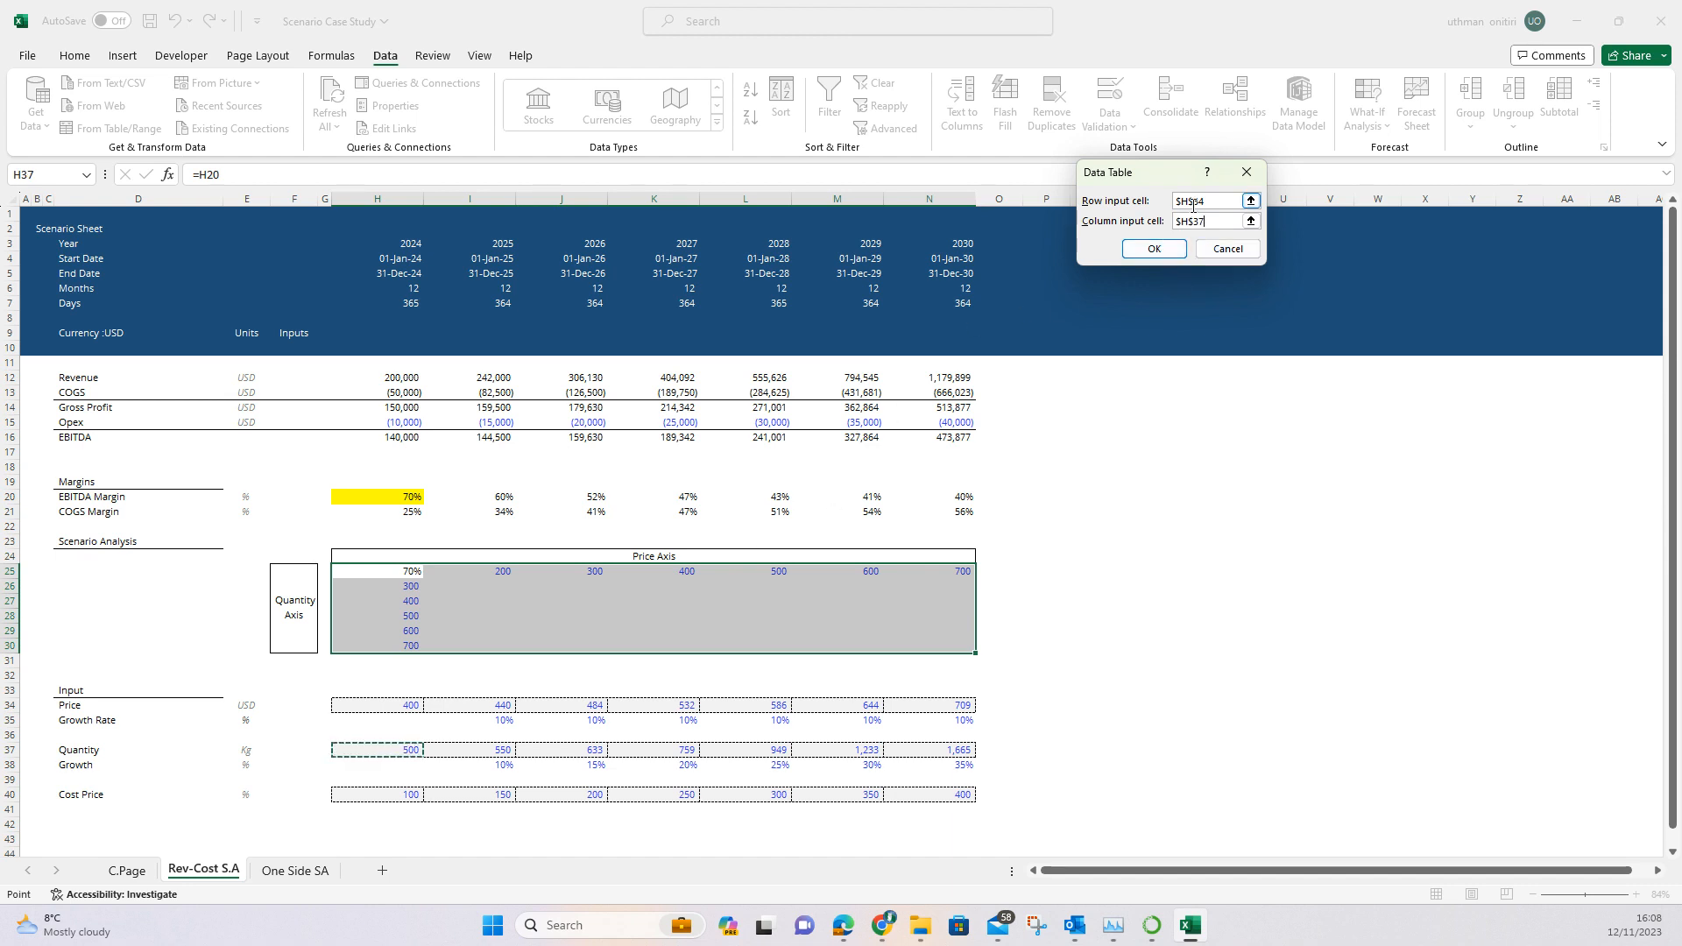
{"action": "left_click", "coordinate": [1157, 248]}
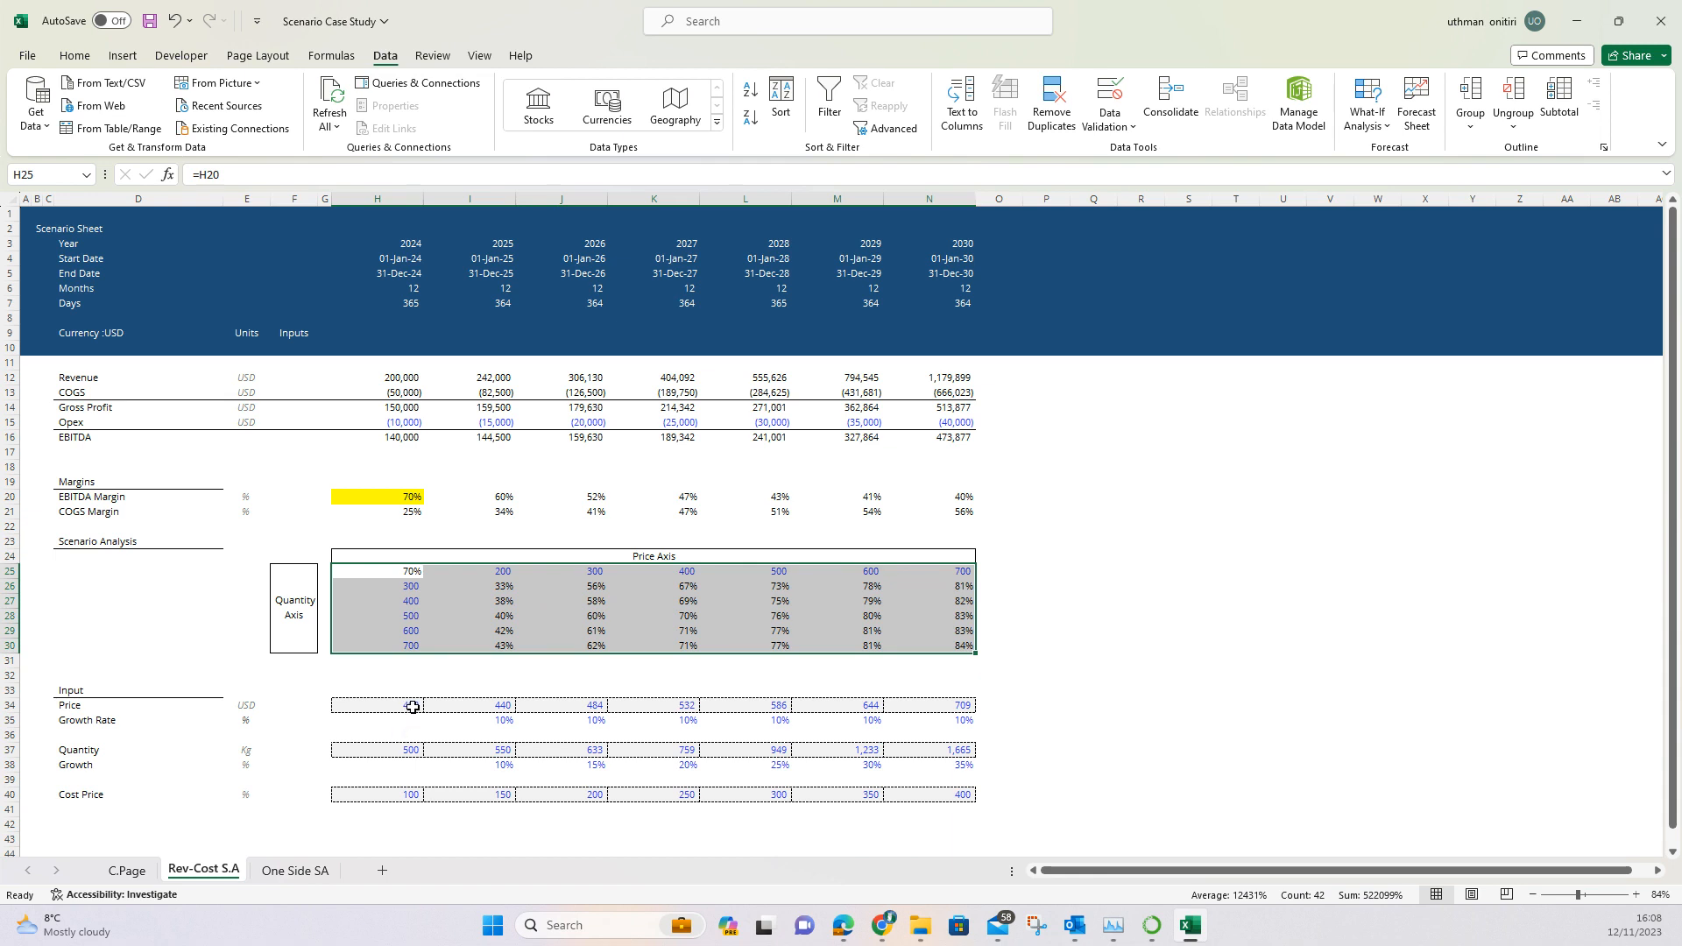
{"action": "left_click", "coordinate": [684, 572]}
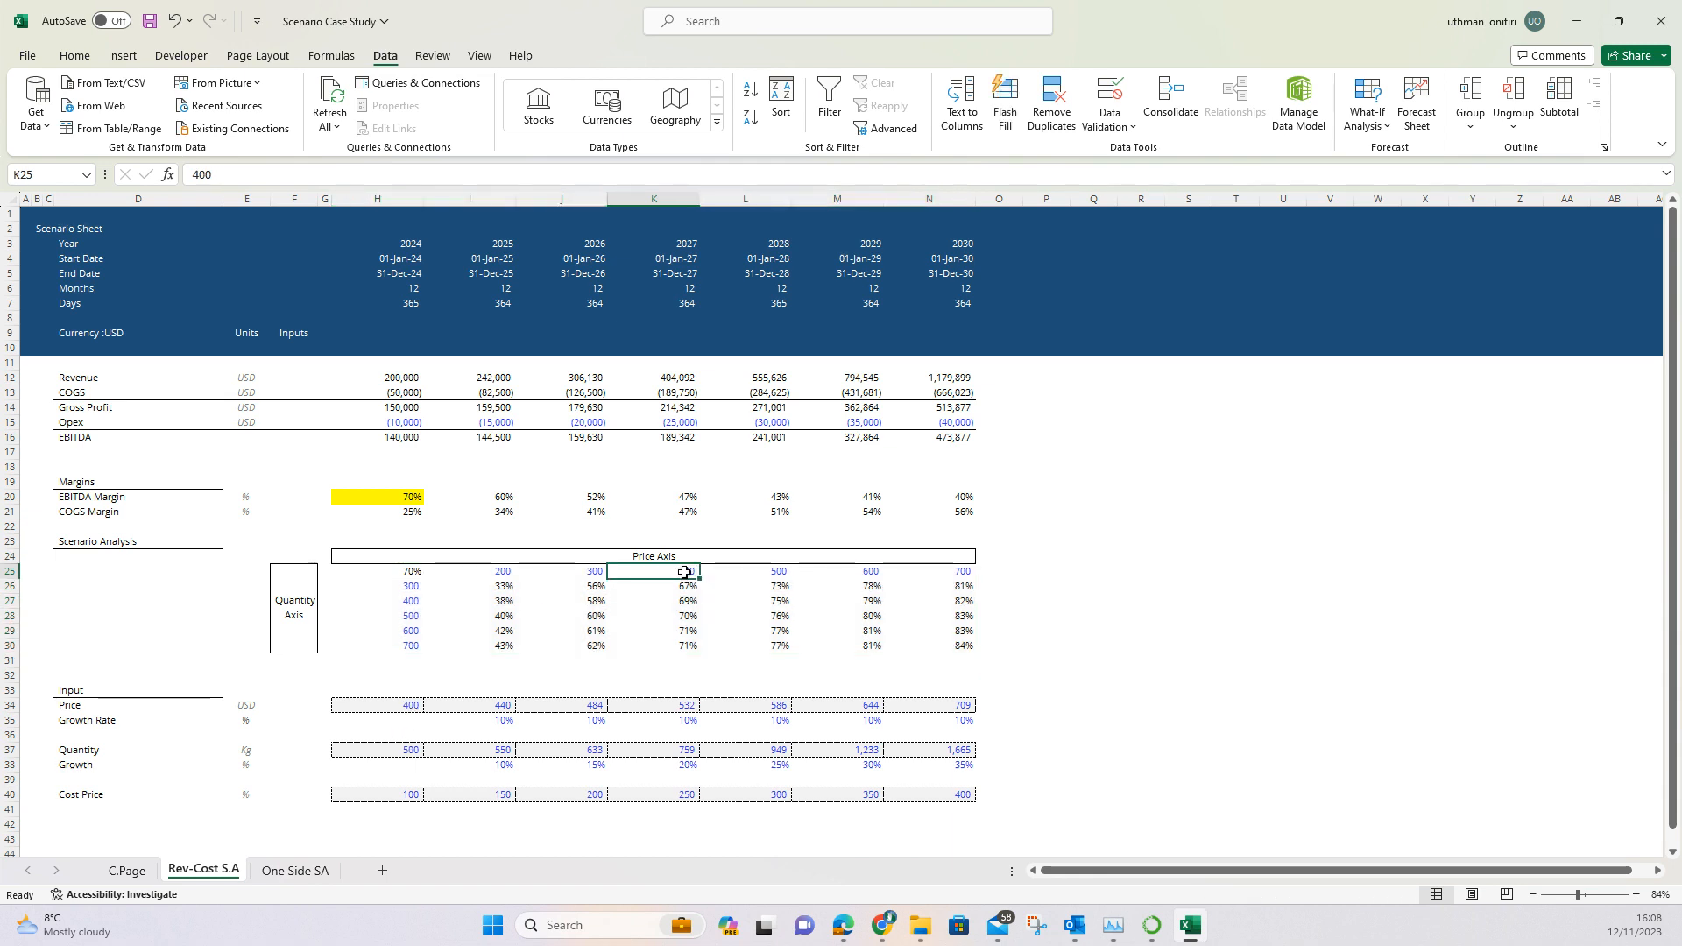
Step: Fill K28, the data table cell where price 400 meets quantity 500, with yellow
{"action": "left_click", "coordinate": [689, 617]}
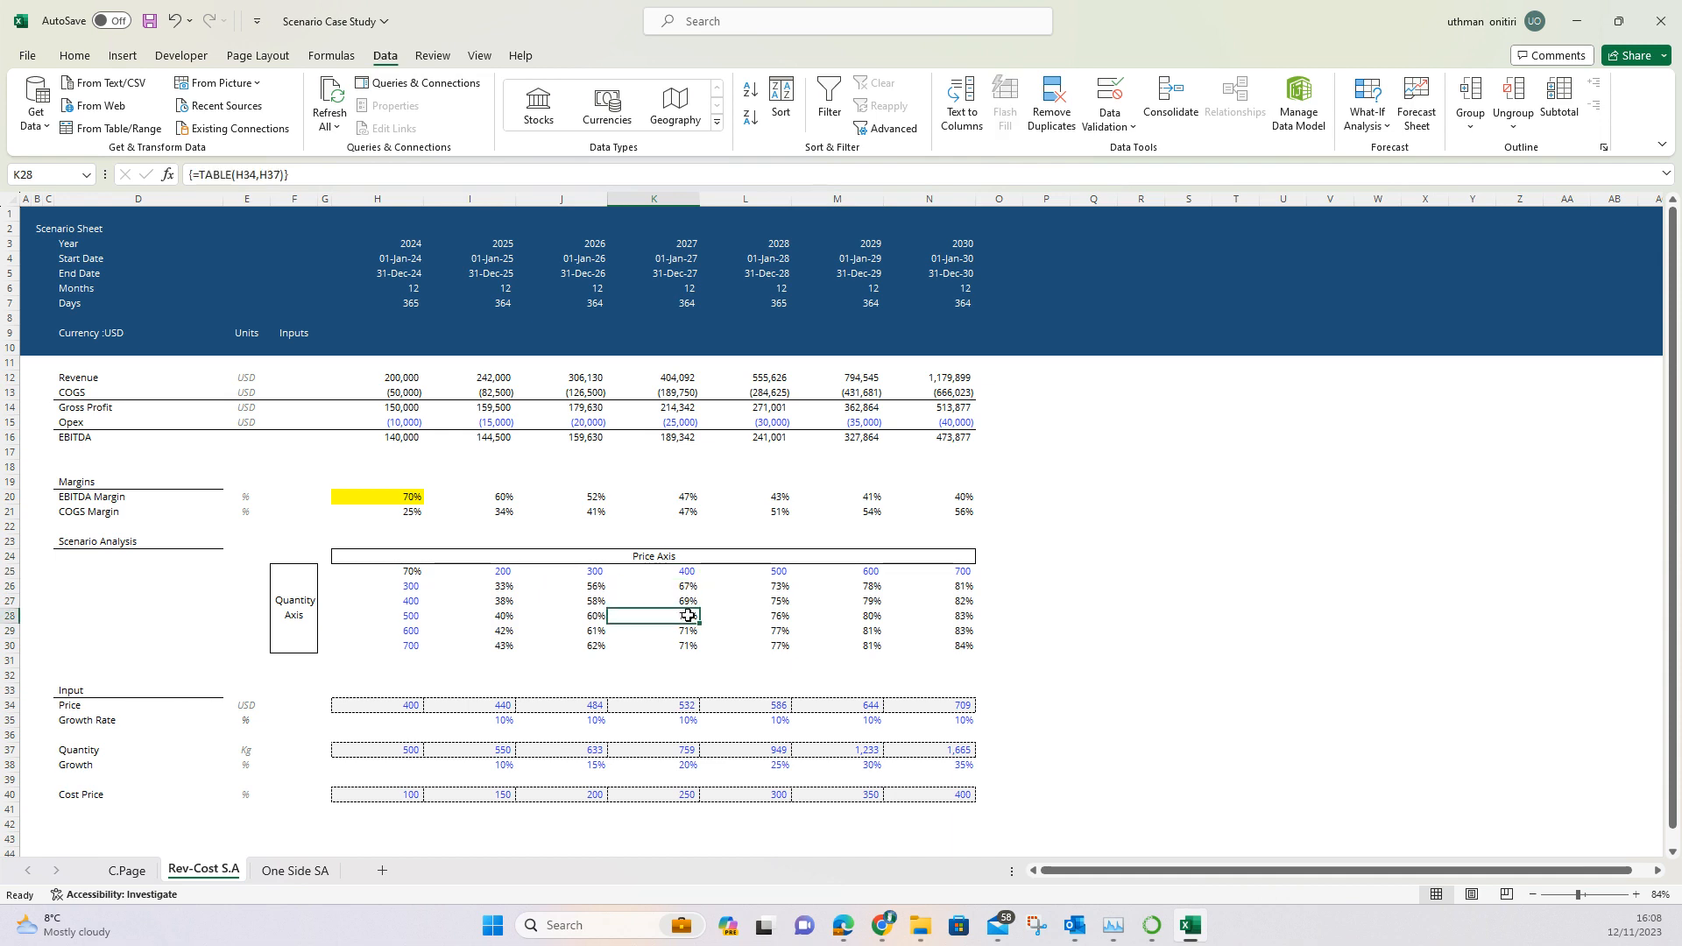
{"action": "left_click", "coordinate": [74, 55]}
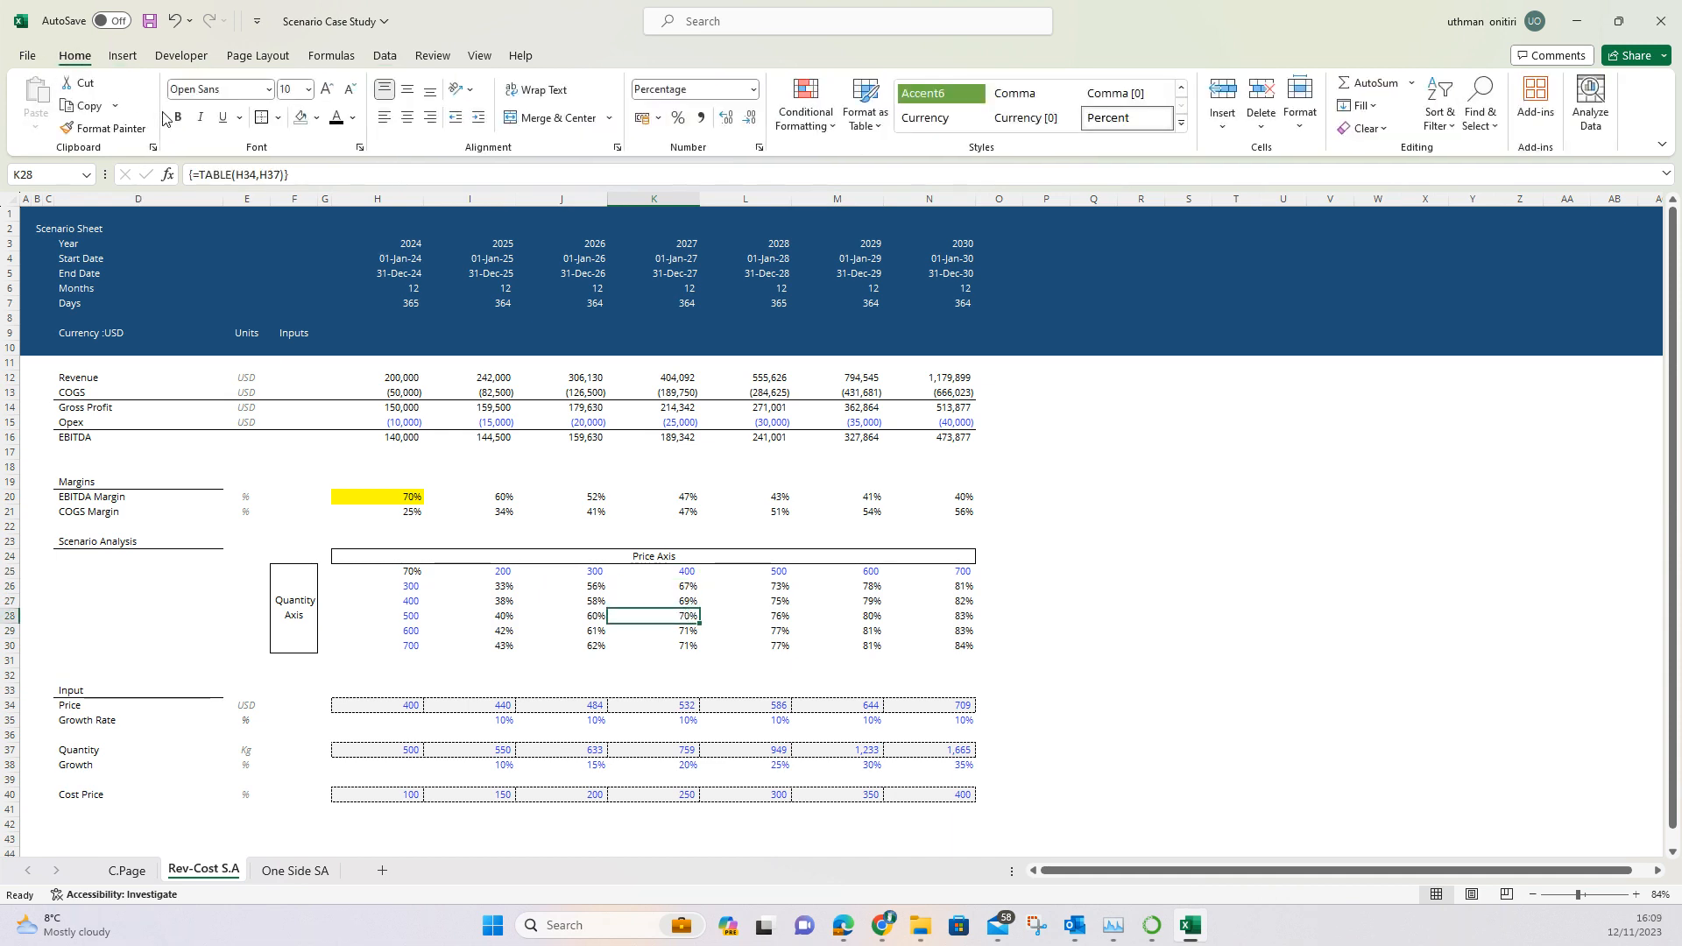
{"action": "left_click", "coordinate": [315, 121]}
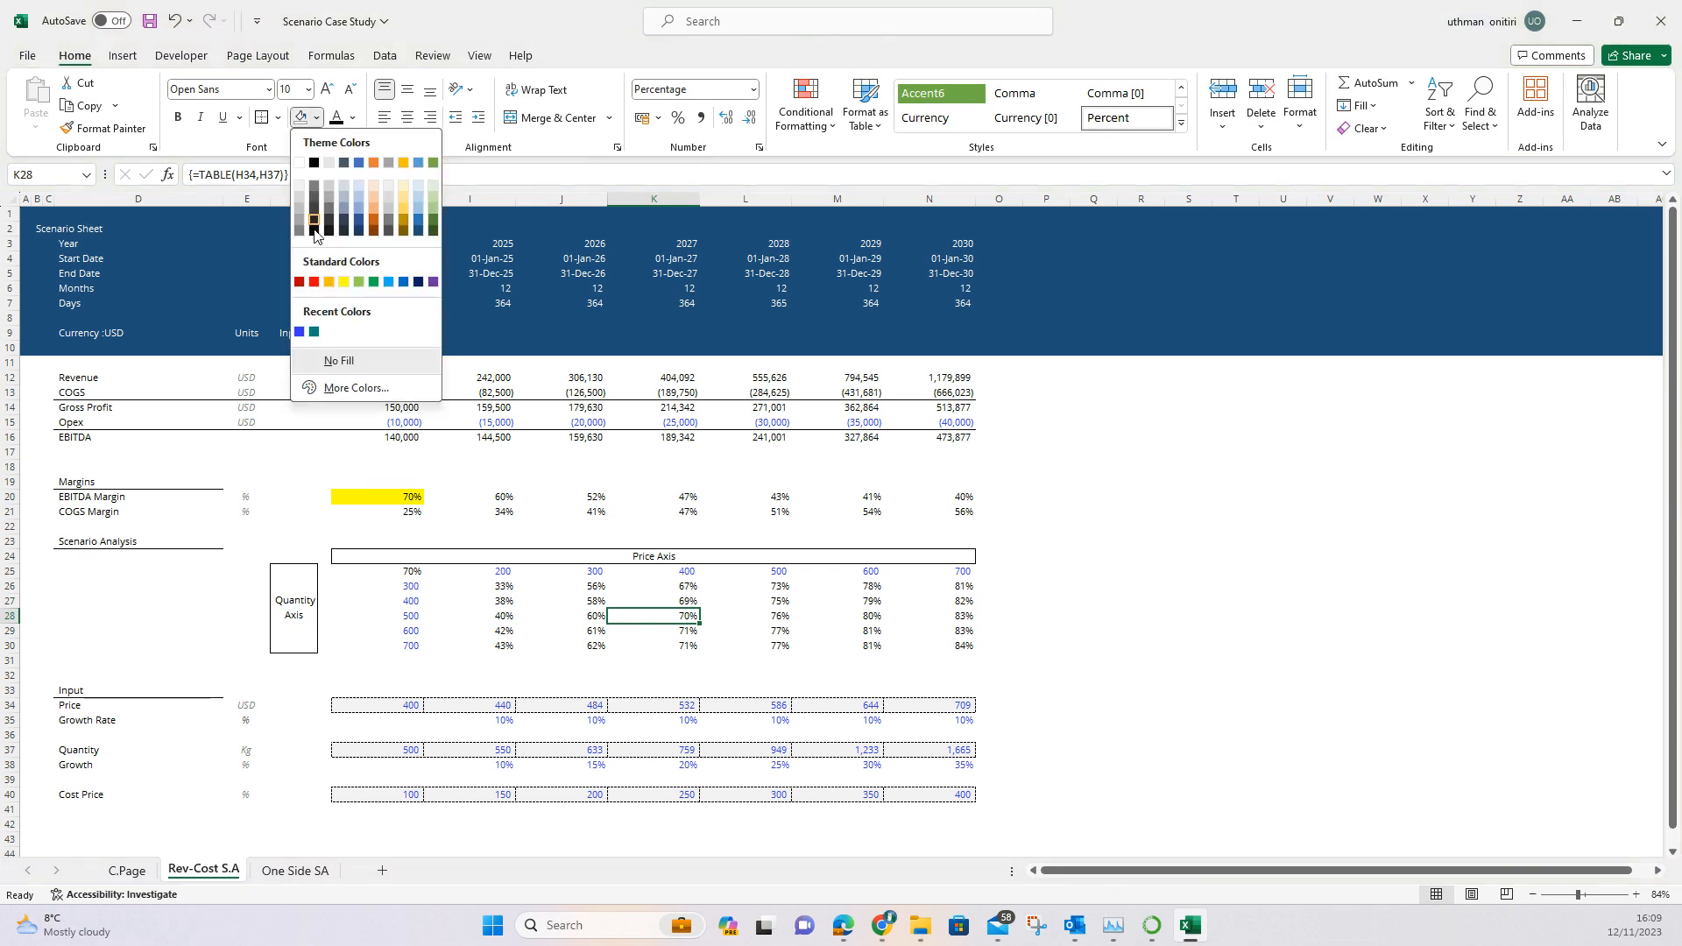
{"action": "left_click", "coordinate": [343, 283]}
{"action": "left_click", "coordinate": [1053, 668]}
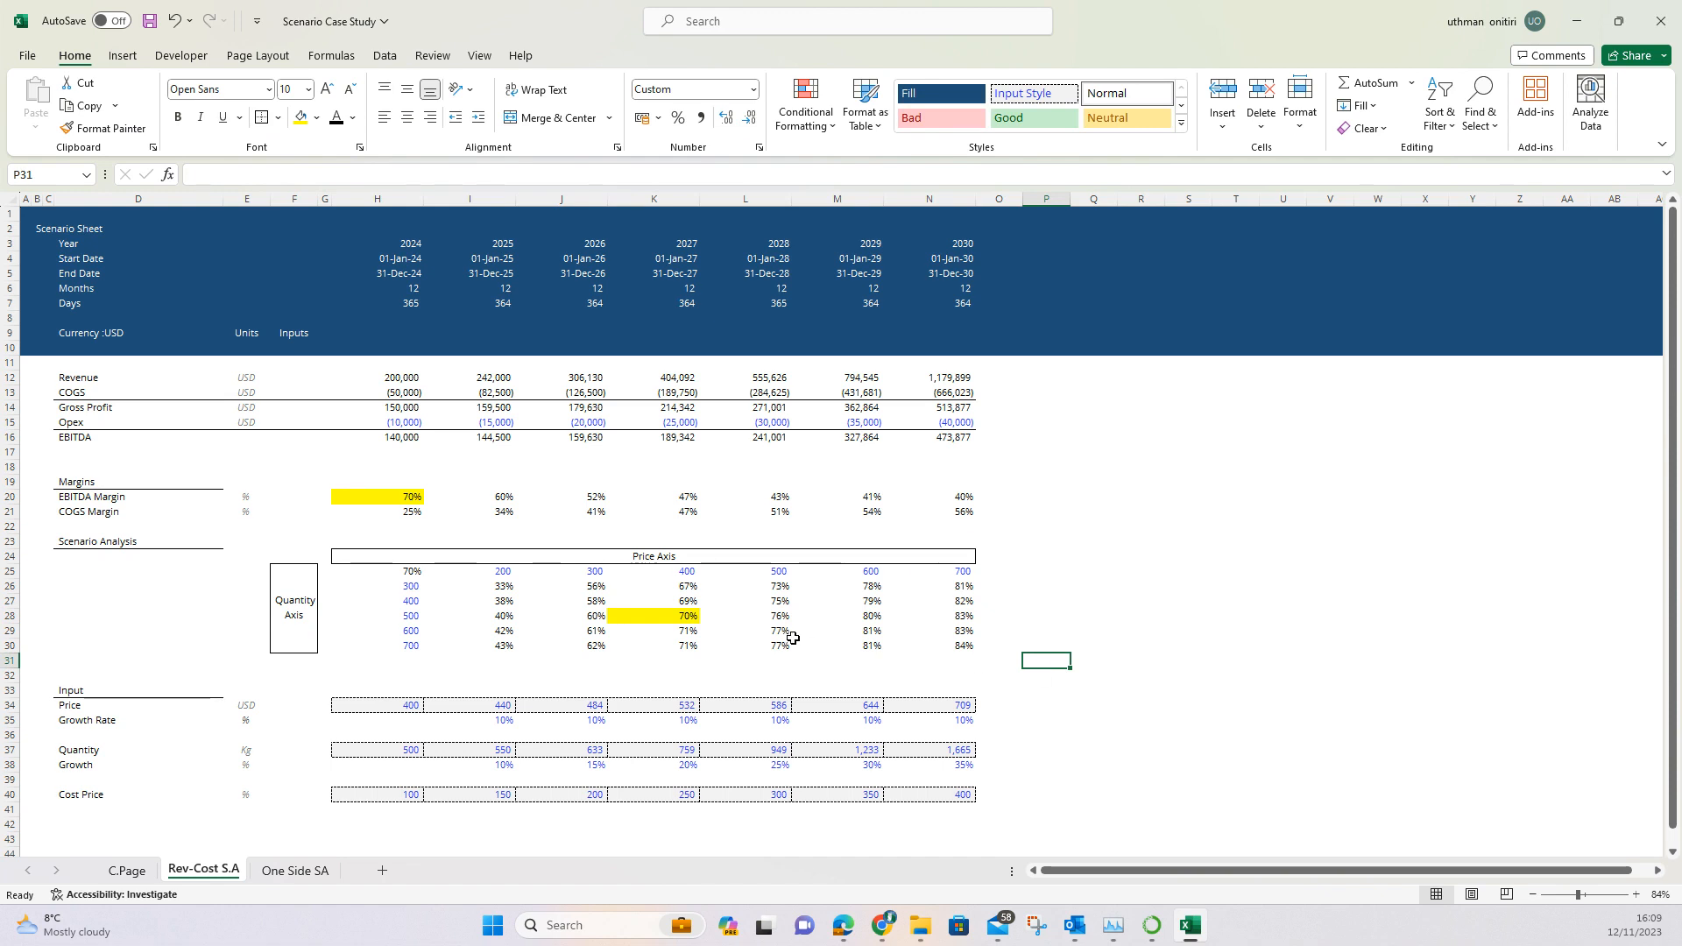
{"action": "left_click", "coordinate": [662, 615]}
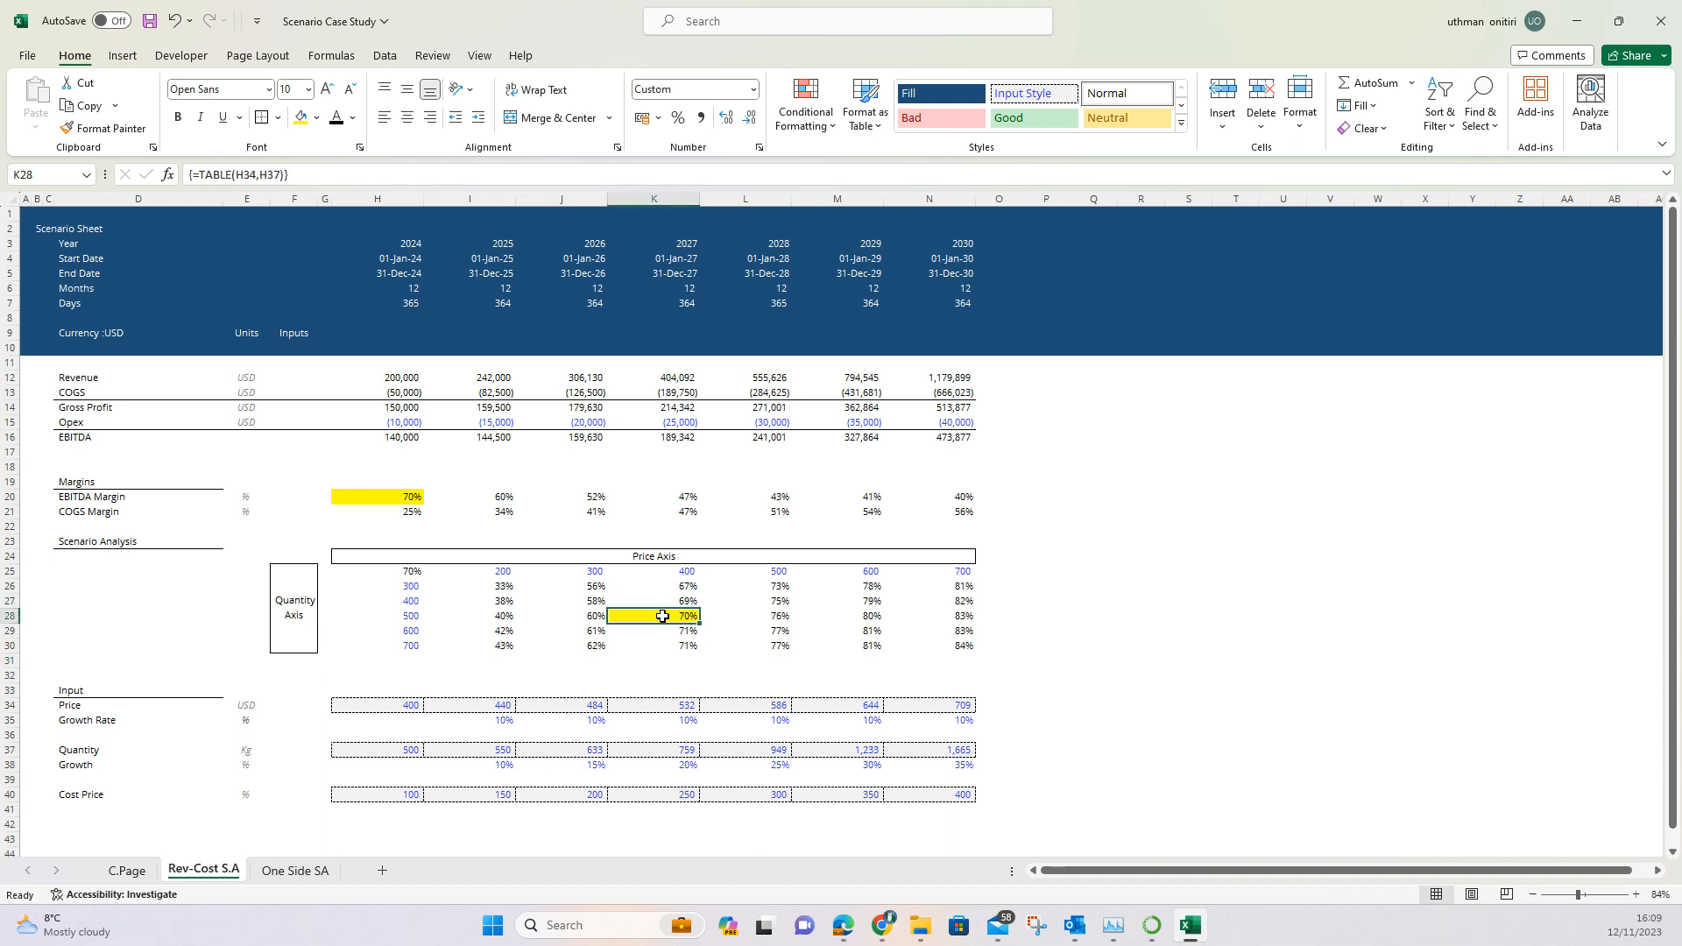
{"action": "left_click", "coordinate": [405, 500]}
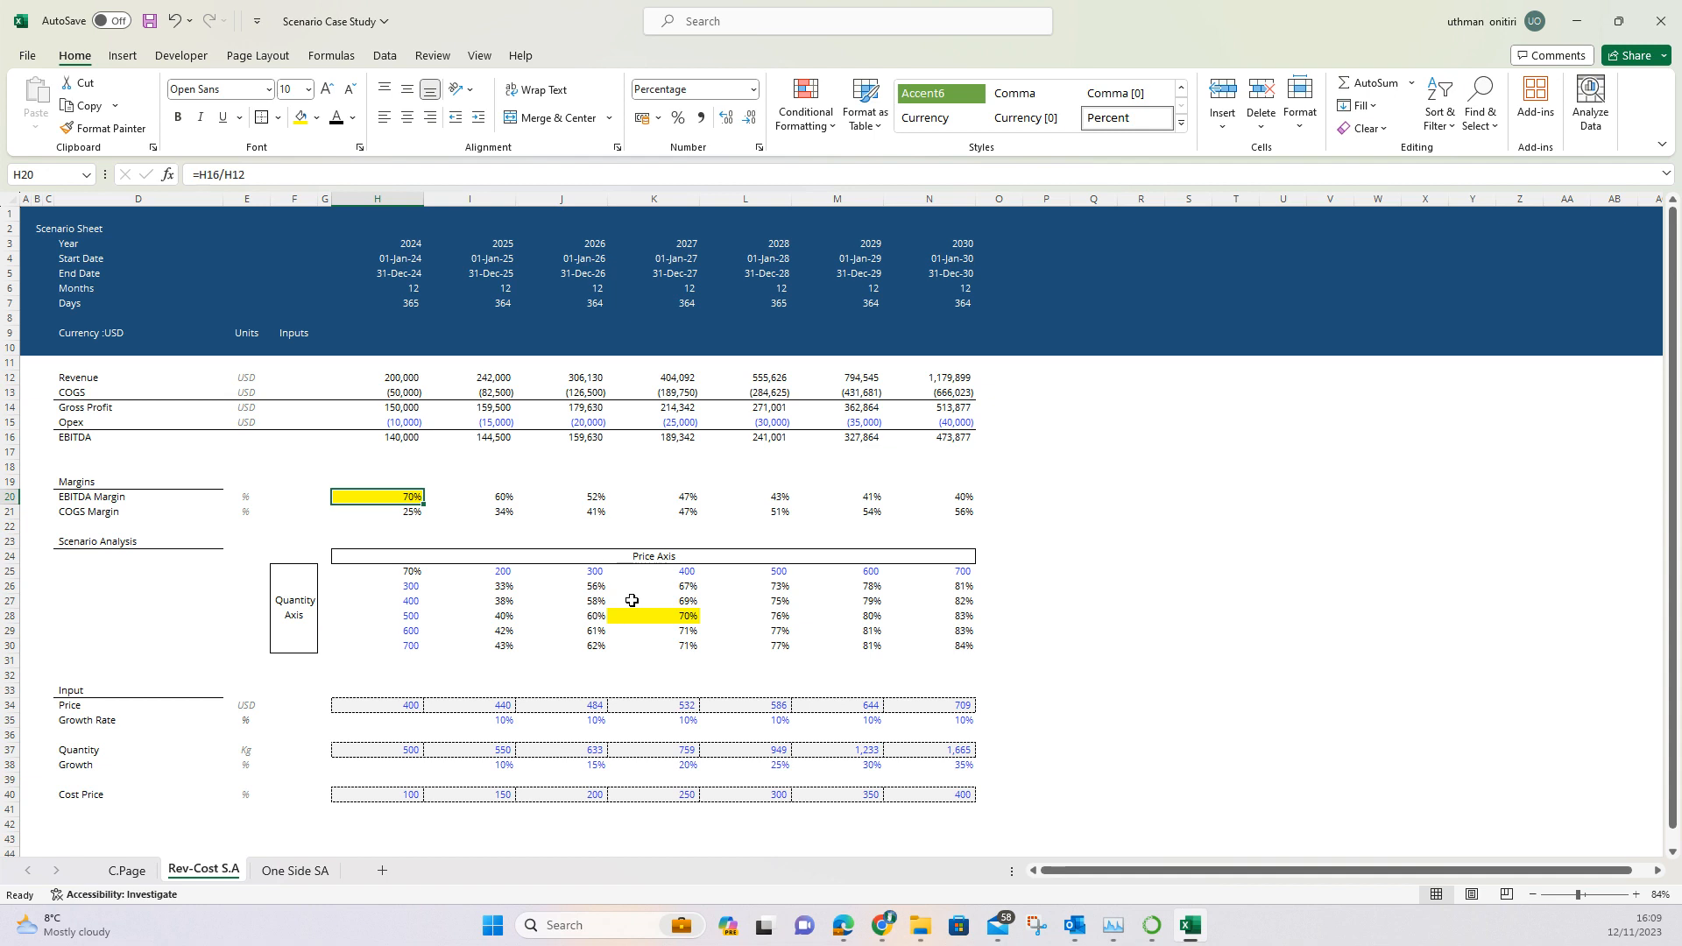
Step: Start a new conditional formatting rule on the data table results I26:N30 that formats the top 3 ranked values
{"action": "left_click", "coordinate": [407, 570]}
{"action": "key", "text": "shift+Down"}
{"action": "key", "text": "shift+Down"}
{"action": "key", "text": "shift+Down"}
{"action": "key", "text": "shift+Down"}
{"action": "key", "text": "shift+Down"}
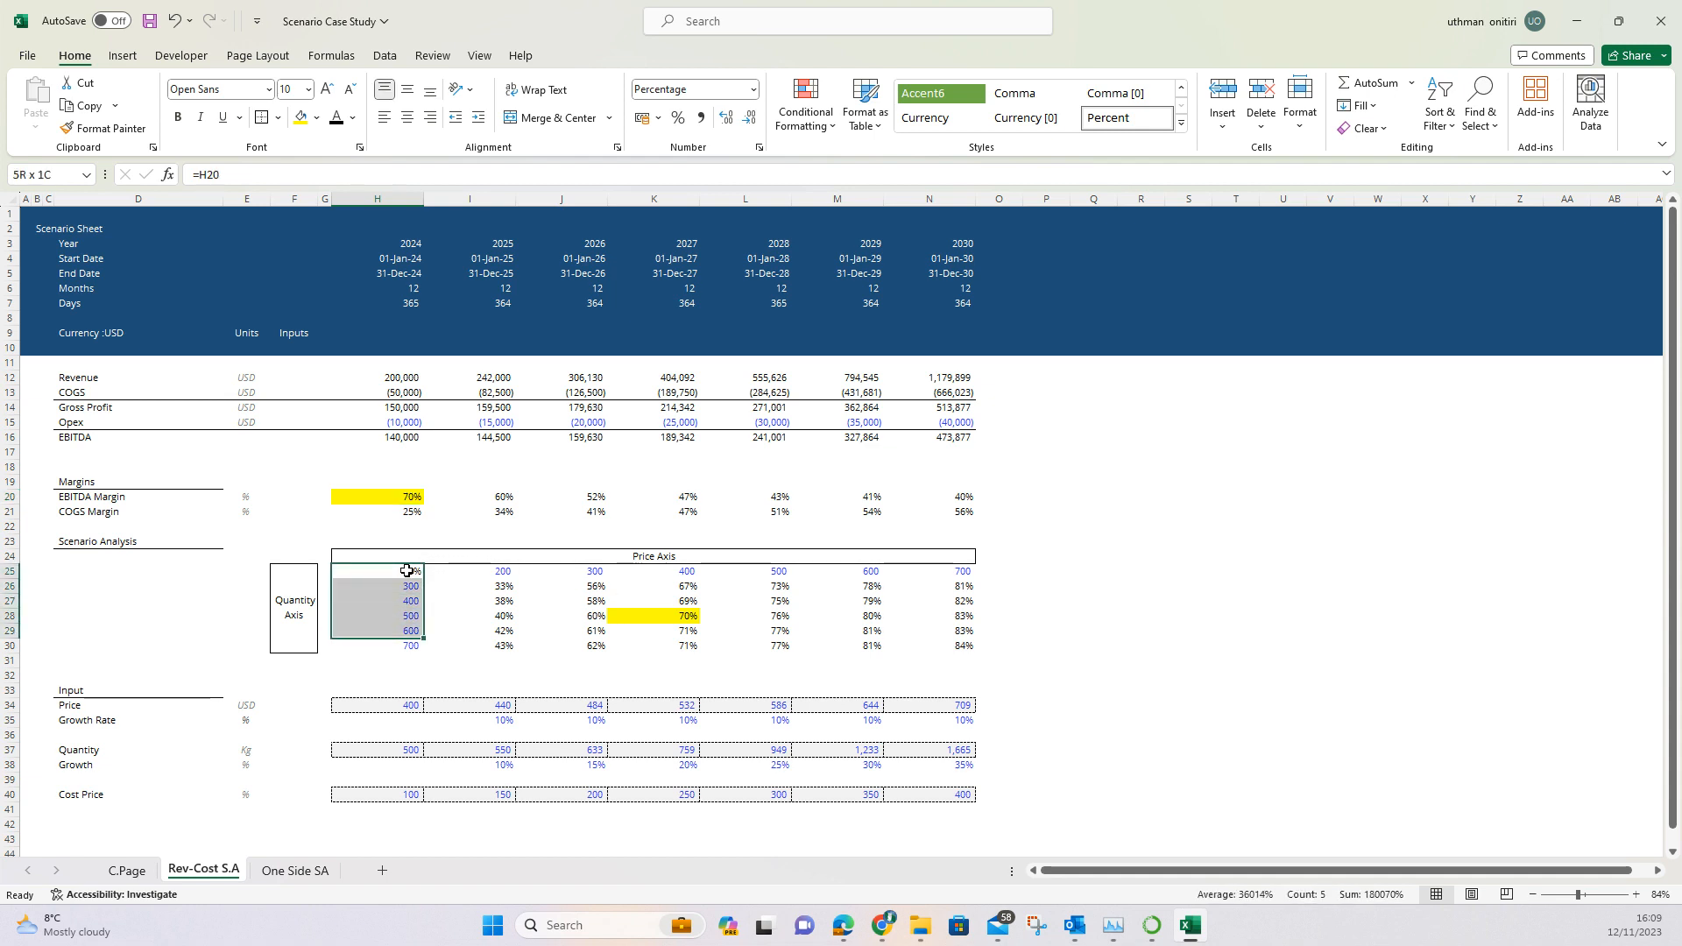
{"action": "key", "text": "Right"}
{"action": "key", "text": "Down"}
{"action": "key", "text": "shift+Down"}
{"action": "key", "text": "shift+Down"}
{"action": "key", "text": "shift+Down"}
{"action": "key", "text": "shift+Down"}
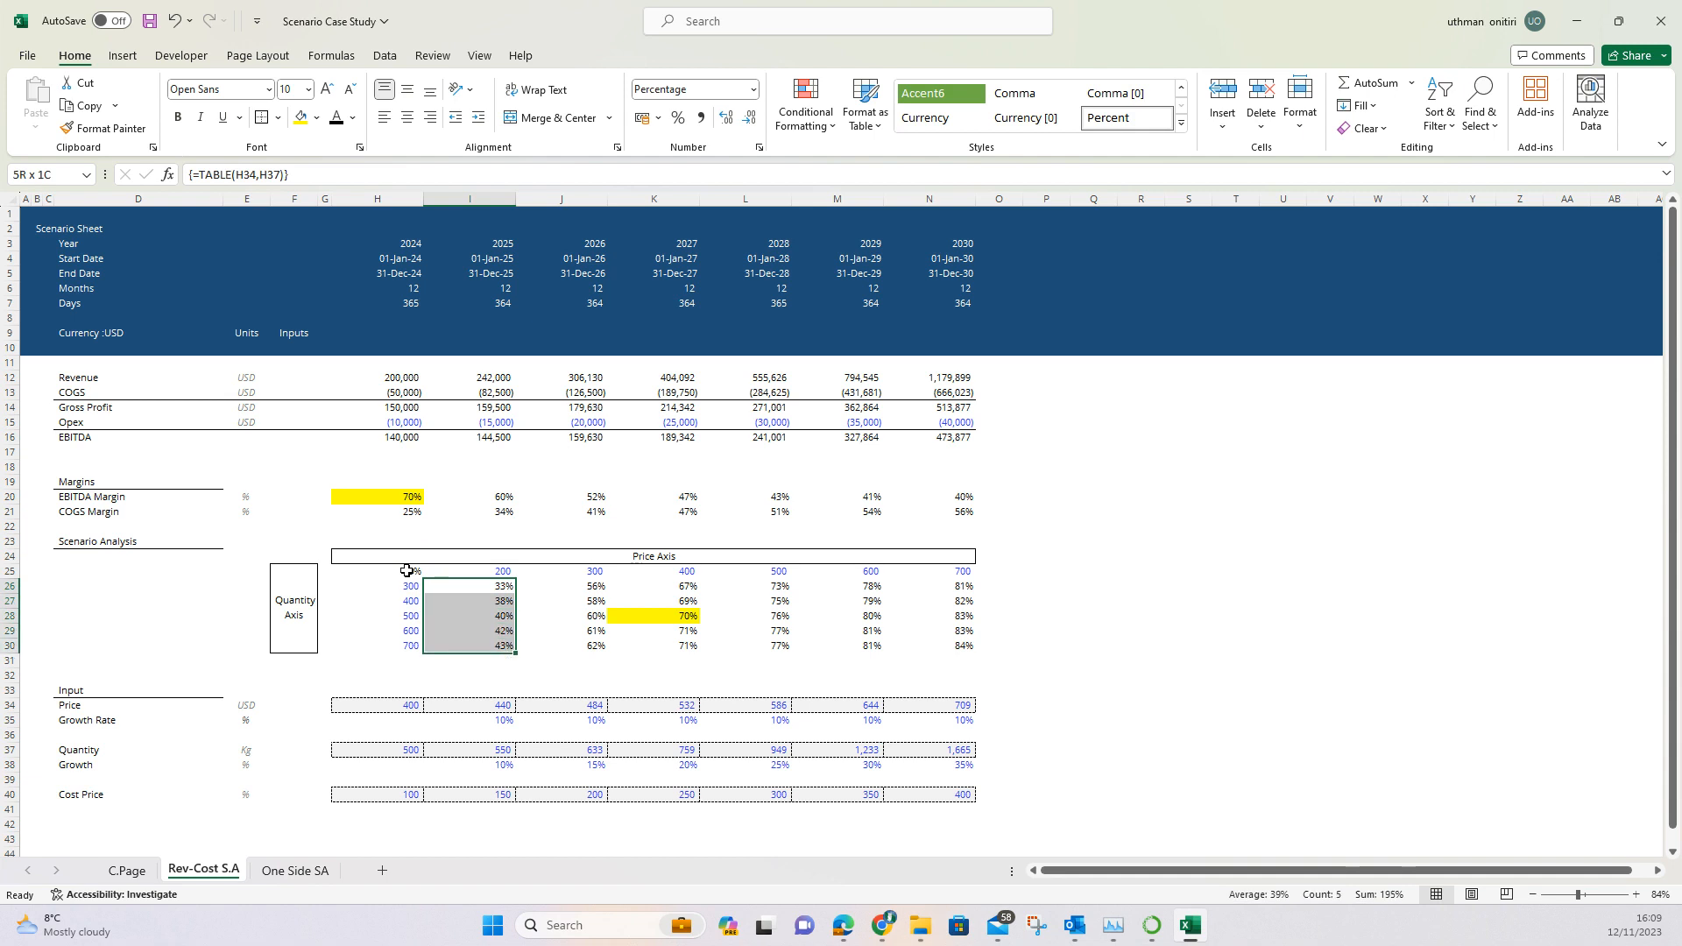
{"action": "key", "text": "shift+Right"}
{"action": "key", "text": "shift+Right"}
{"action": "key", "text": "shift+Right"}
{"action": "key", "text": "shift+Right"}
{"action": "key", "text": "shift+Right"}
{"action": "key", "text": "alt"}
{"action": "key", "text": "h"}
{"action": "key", "text": "l"}
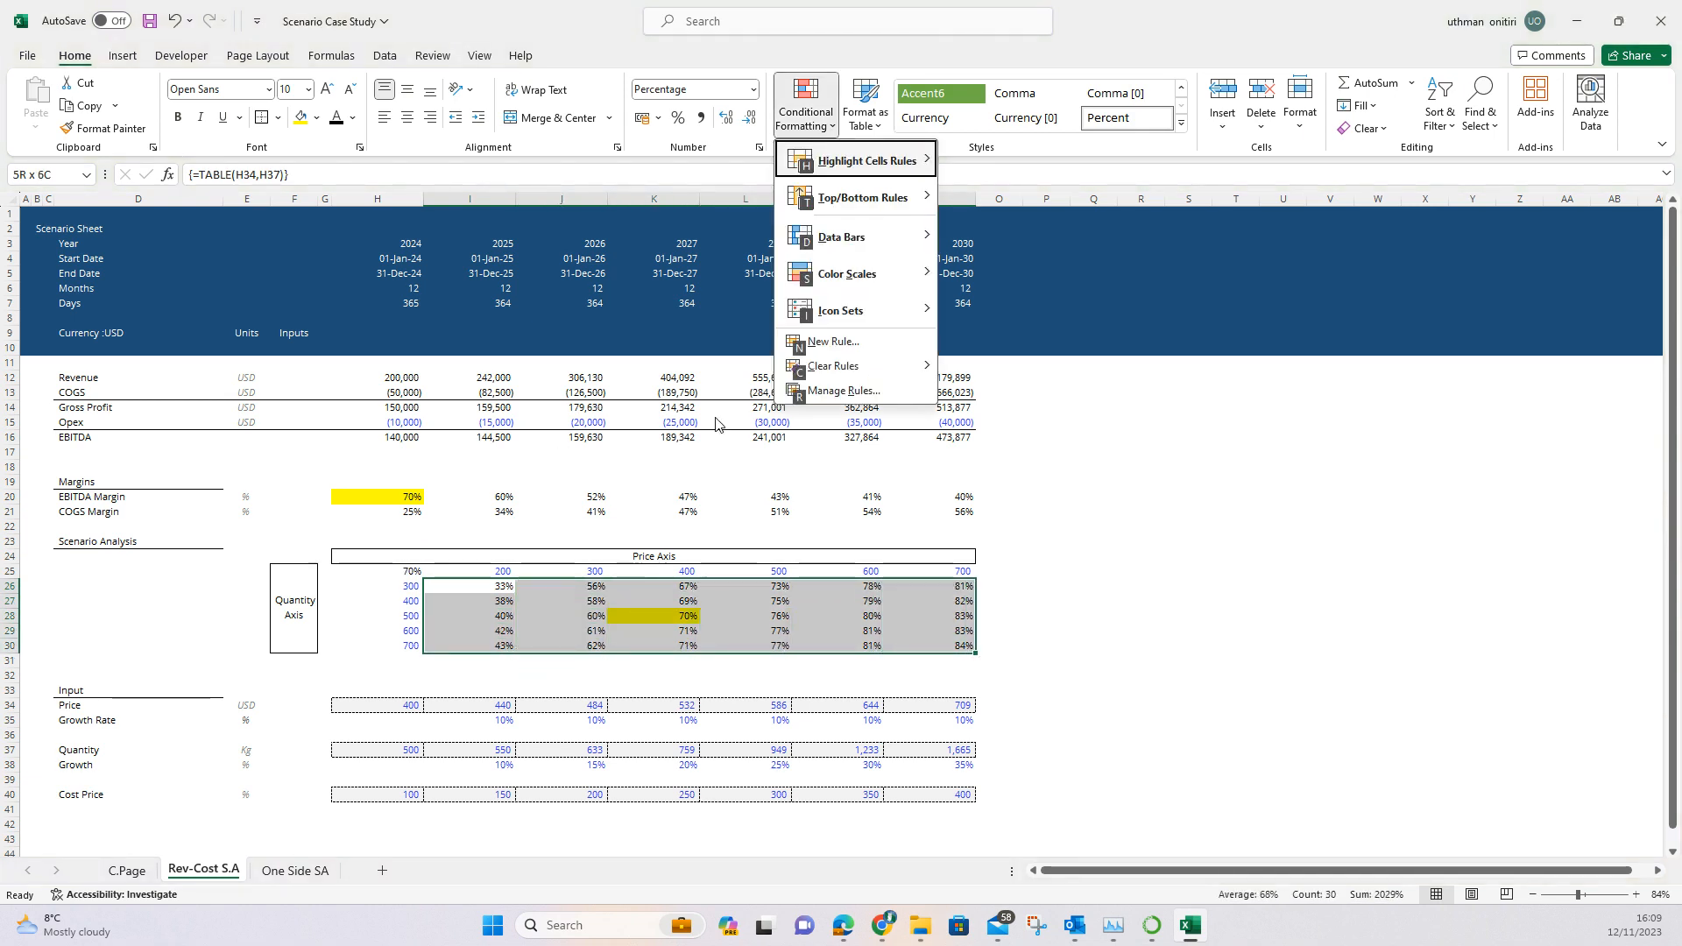
{"action": "left_click", "coordinate": [829, 342]}
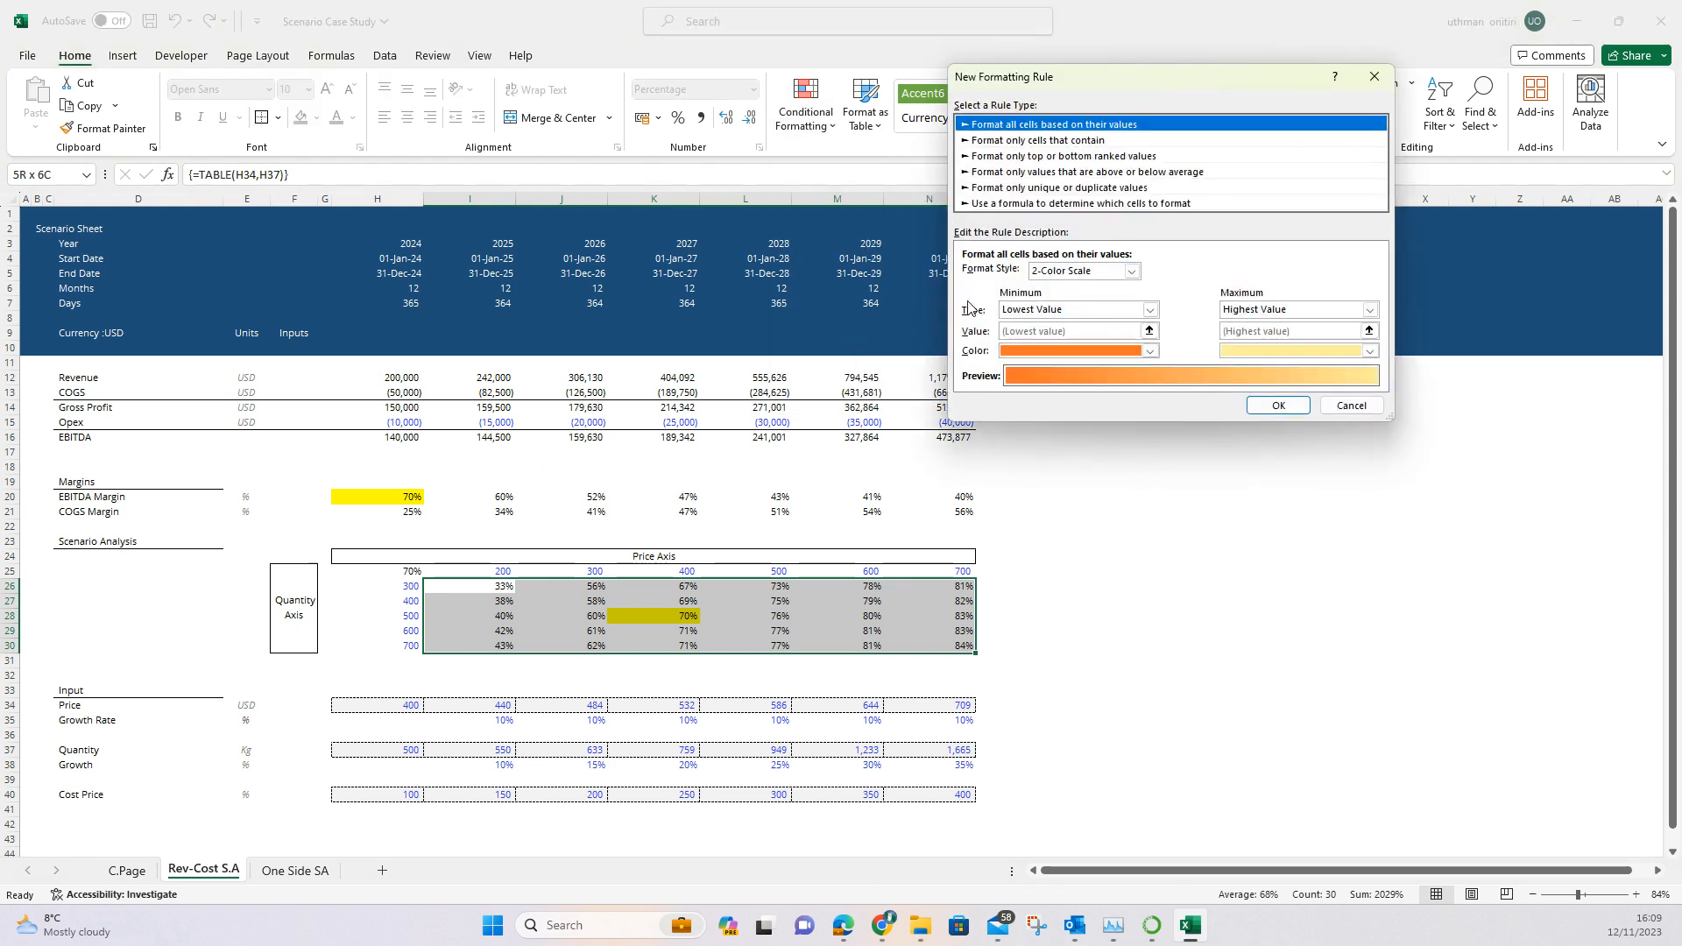
{"action": "left_click", "coordinate": [966, 162]}
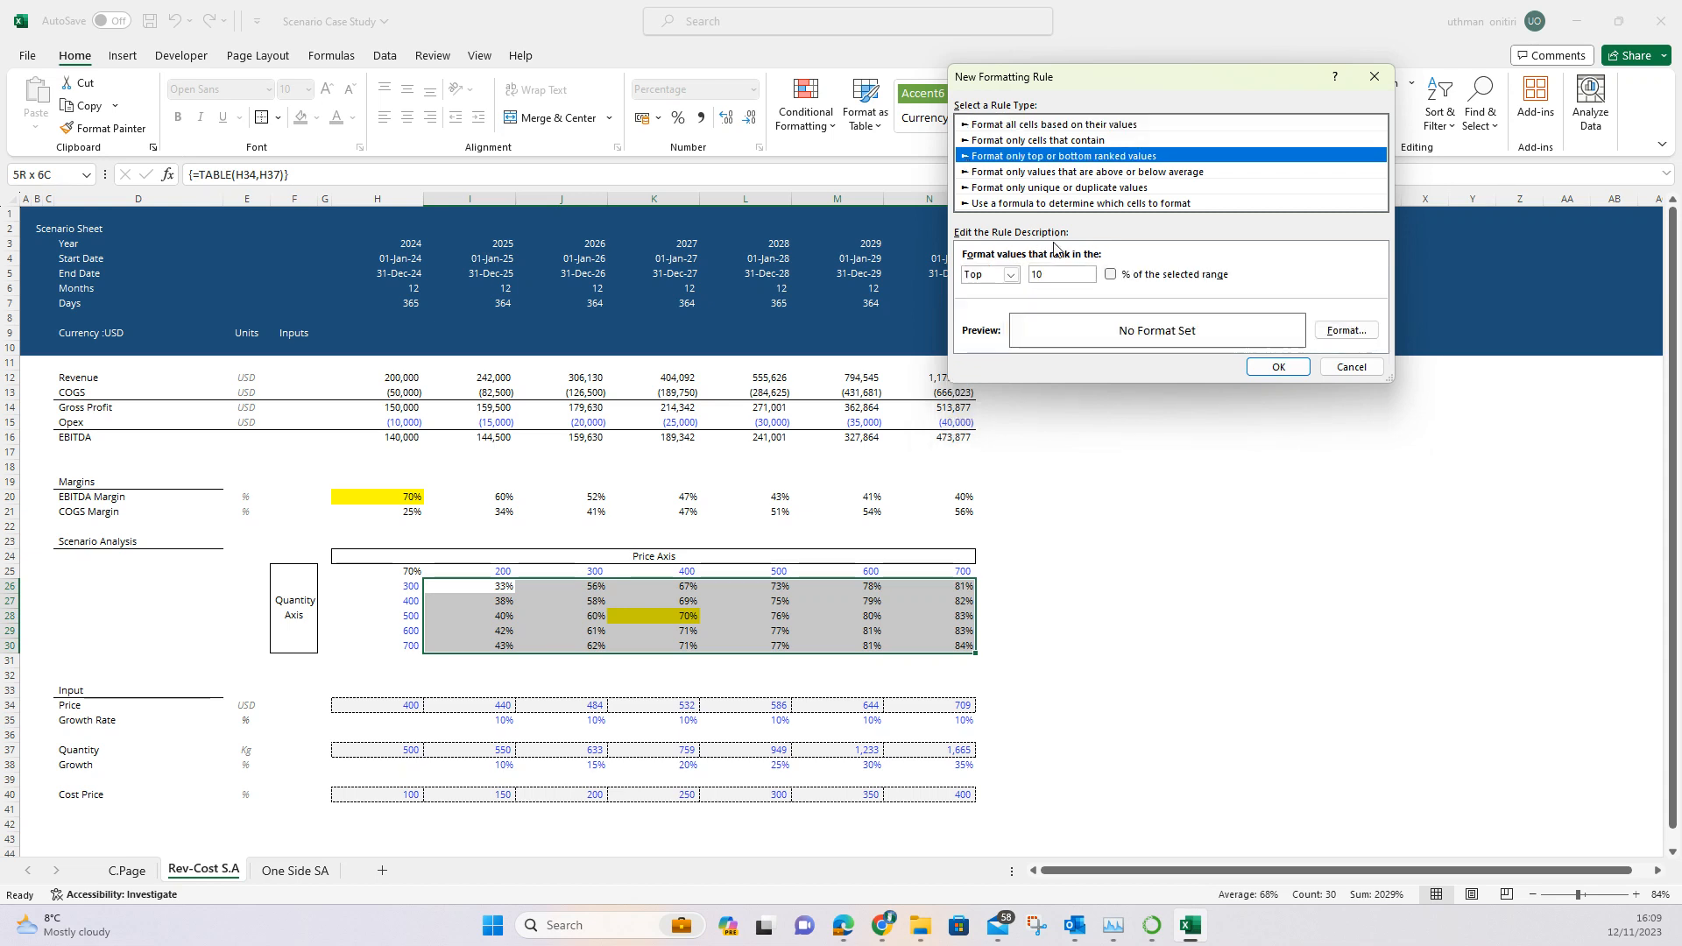
{"action": "left_click", "coordinate": [1053, 273]}
{"action": "key", "text": "BackSpace"}
{"action": "key", "text": "BackSpace"}
{"action": "type", "text": "3"}
Step: Give the top 3 rule a light green fill and apply it to the data table results
{"action": "left_click", "coordinate": [1326, 336]}
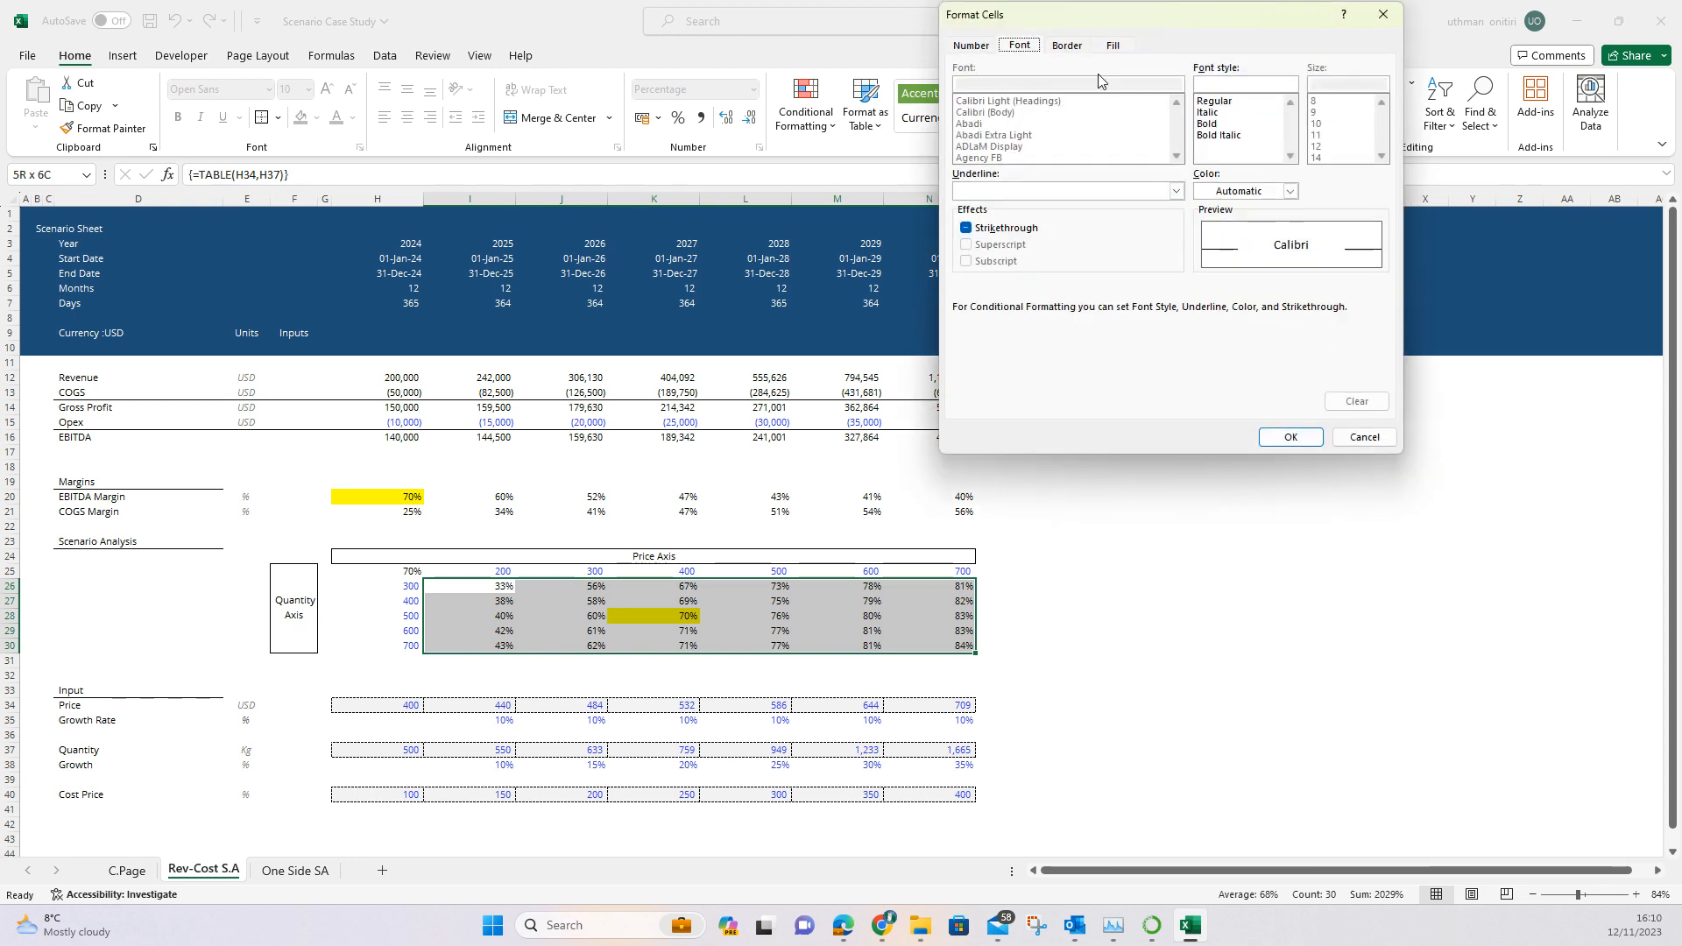
{"action": "left_click", "coordinate": [1119, 49]}
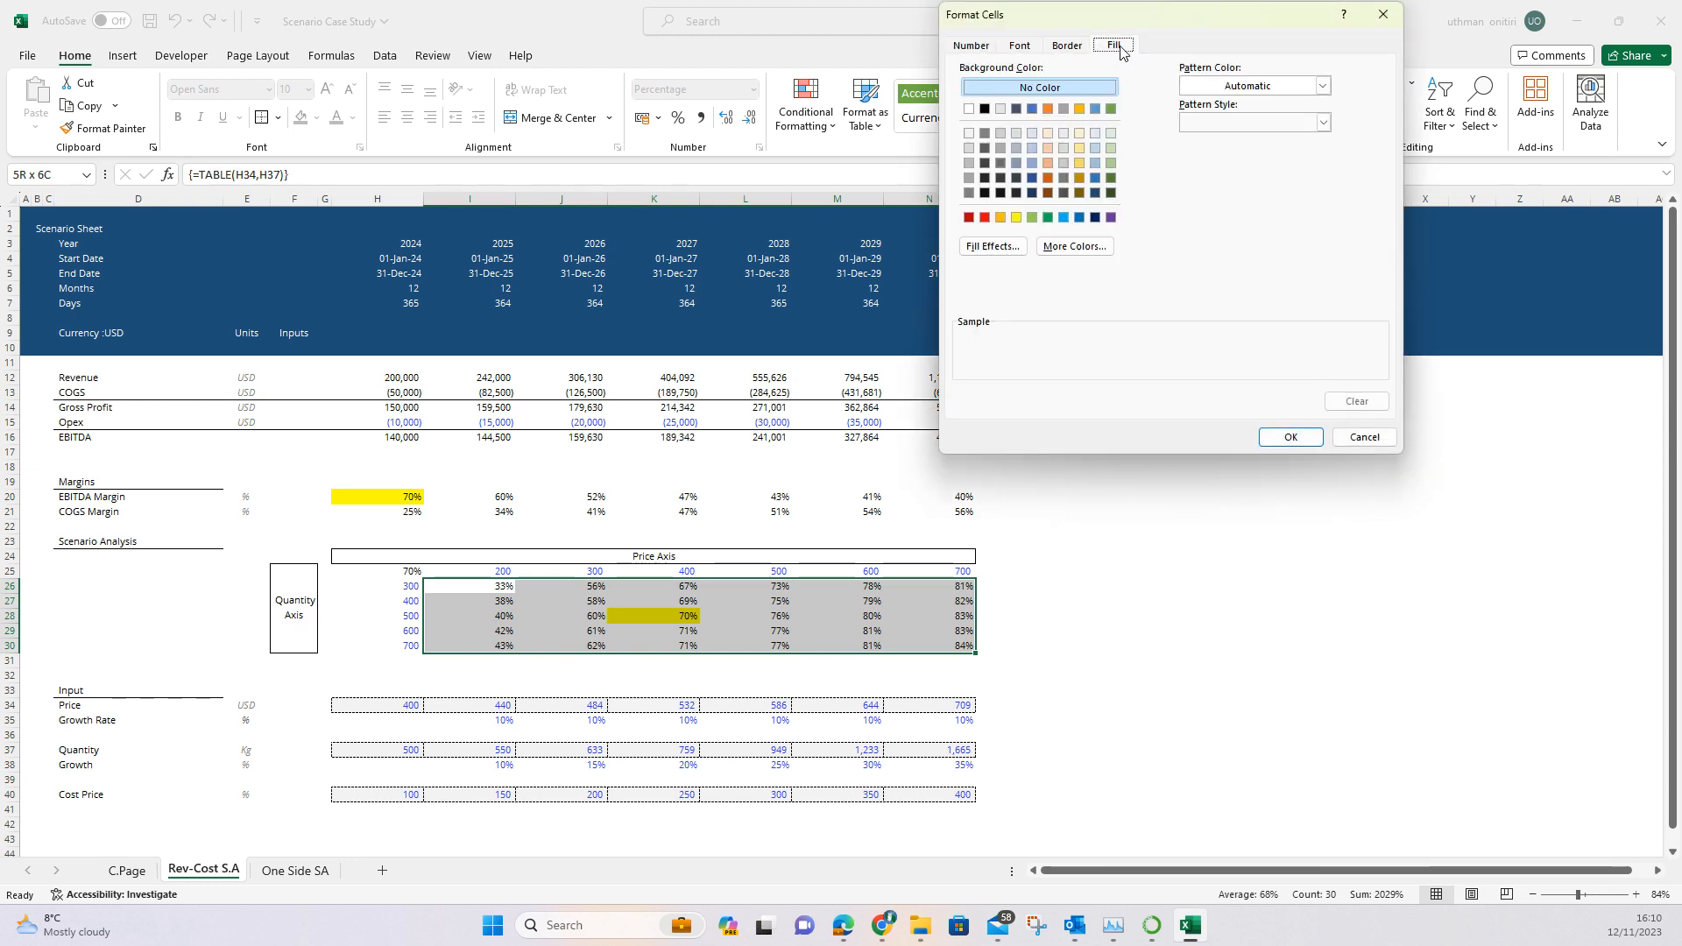
{"action": "left_click", "coordinate": [1110, 132]}
{"action": "left_click", "coordinate": [1289, 435]}
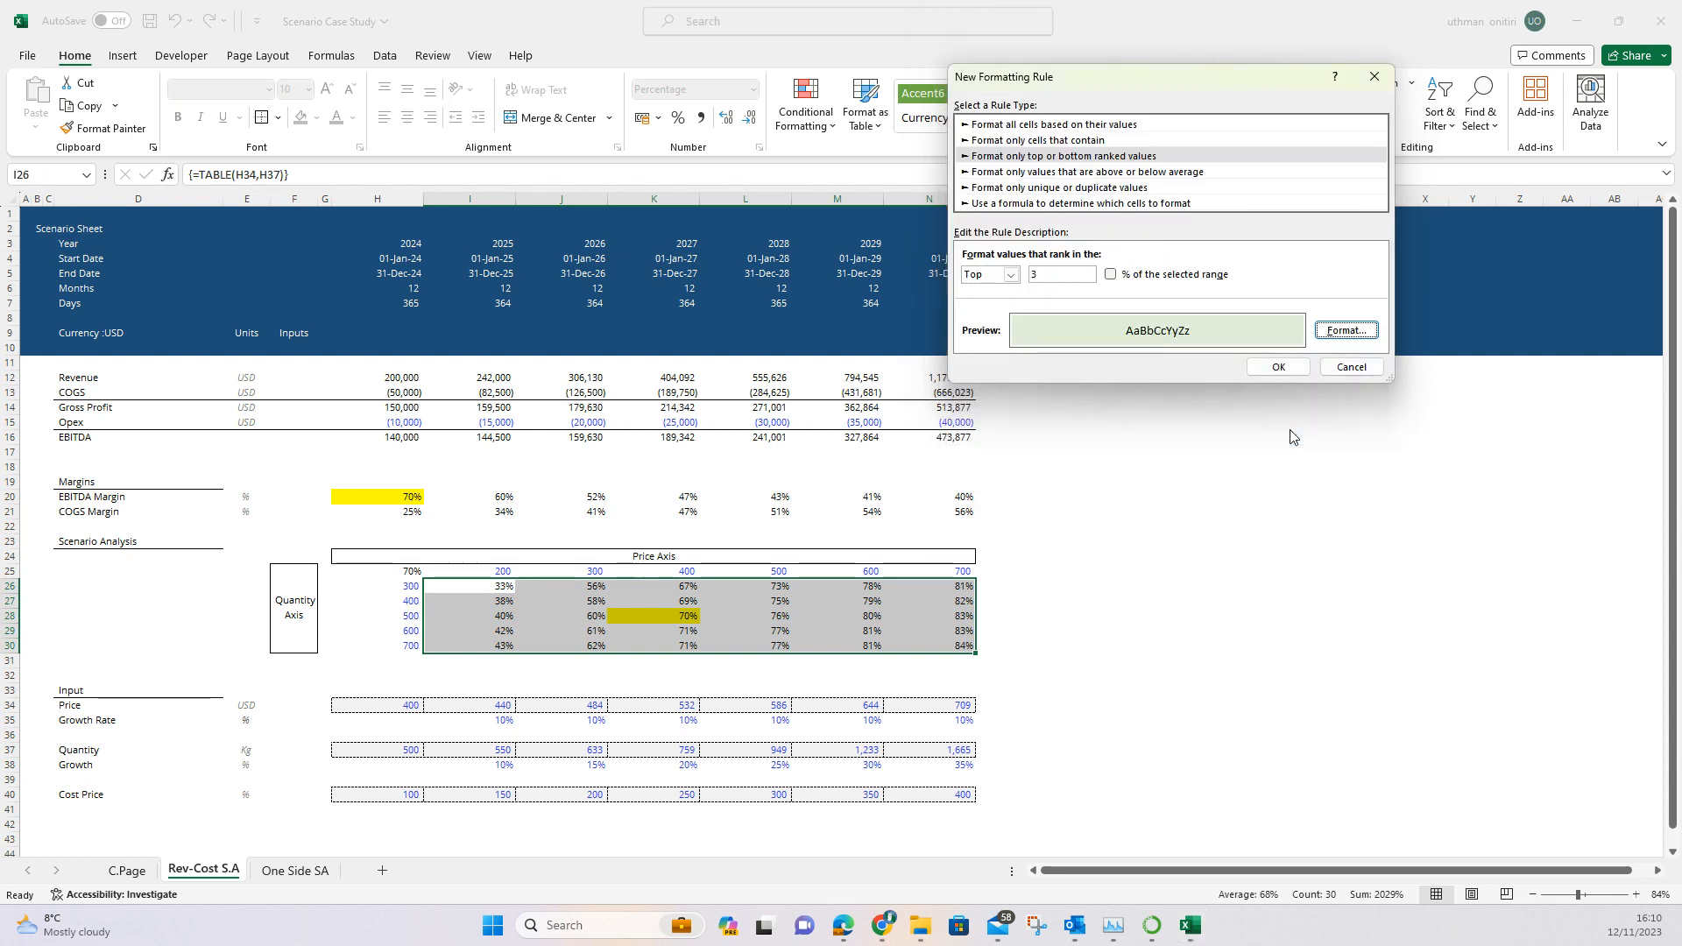
{"action": "left_click", "coordinate": [1277, 368]}
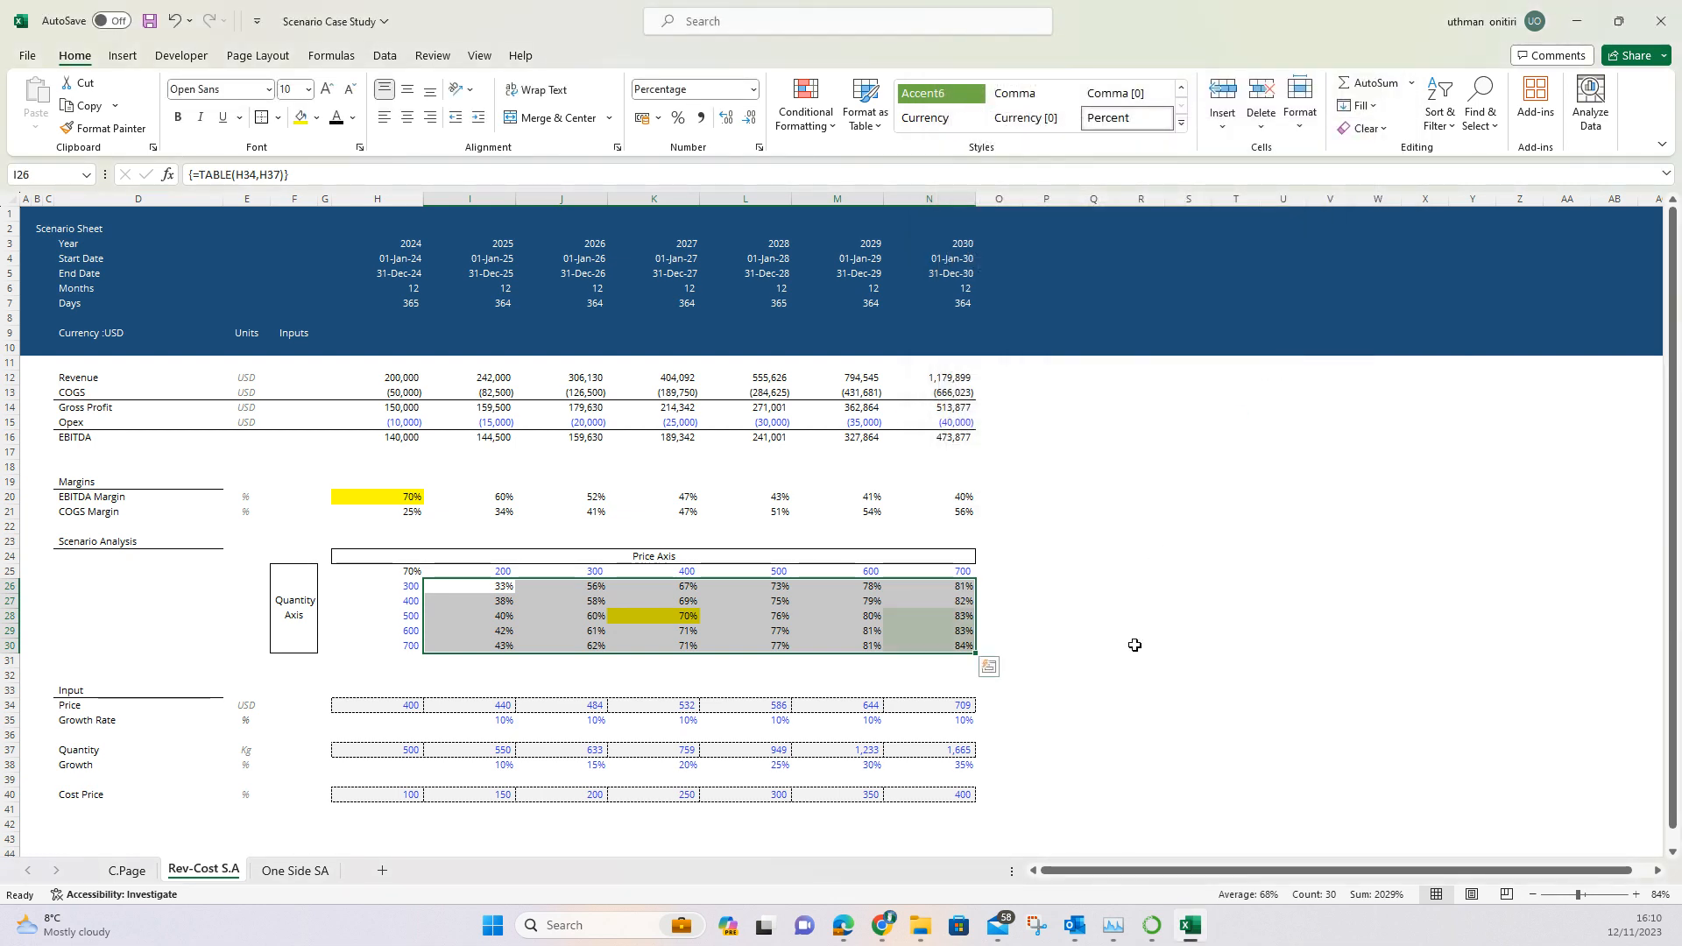
{"action": "left_click", "coordinate": [1134, 644]}
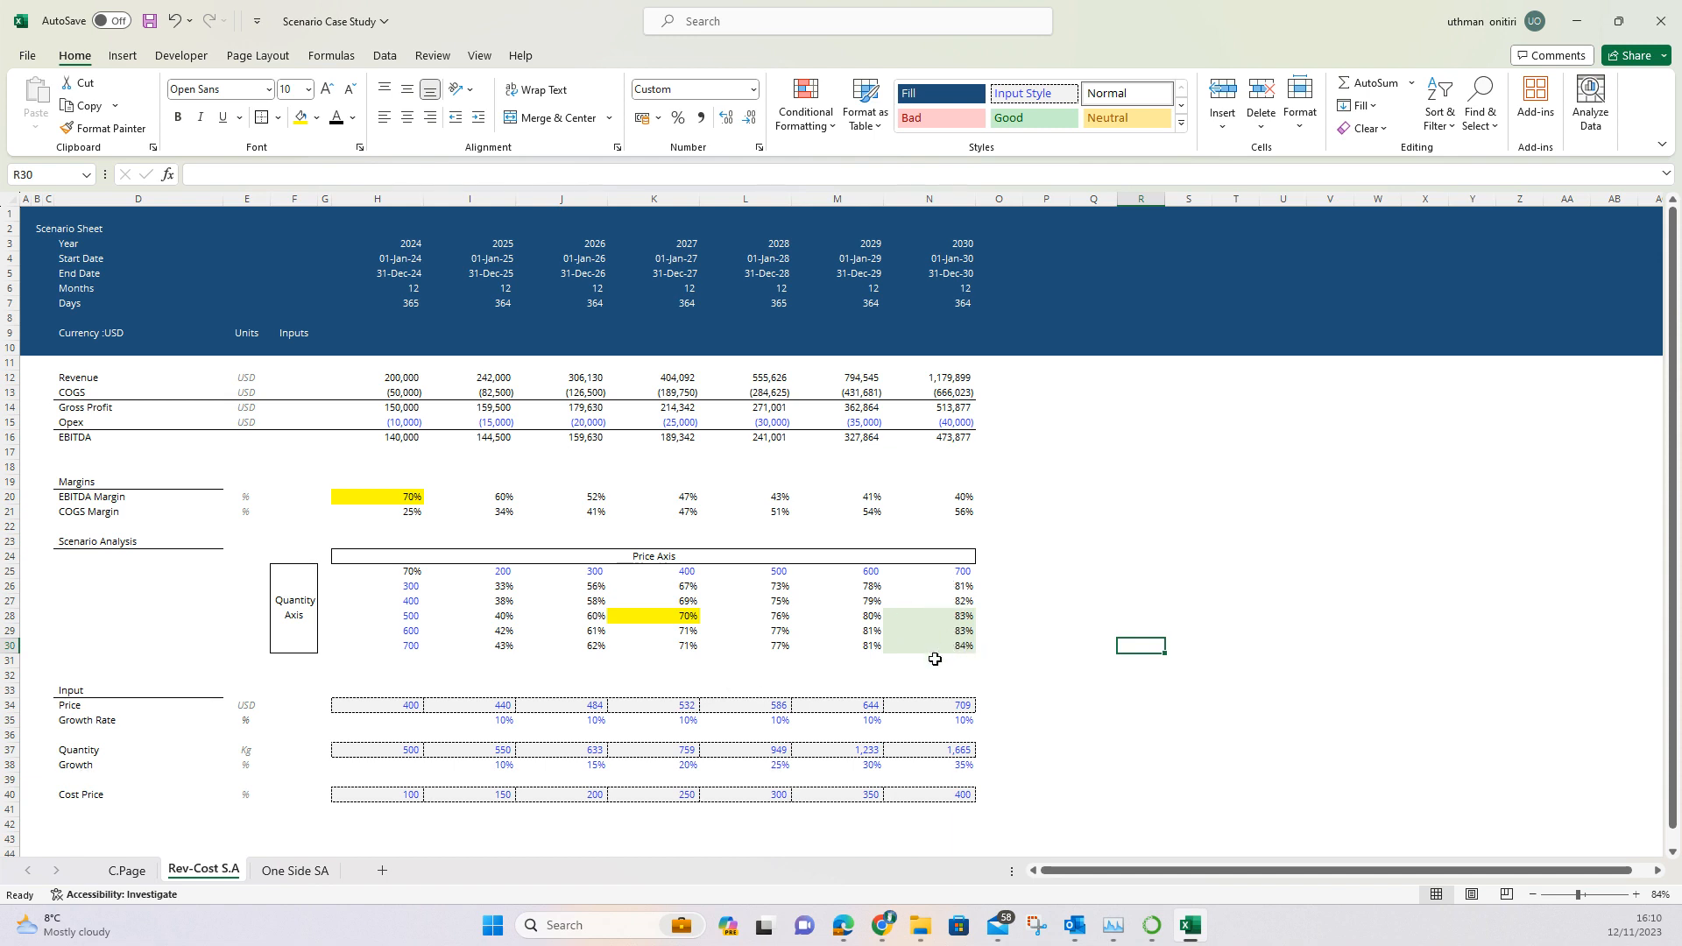
Step: Start another conditional formatting rule on I26:N30 that formats the bottom 3 ranked values
{"action": "left_click", "coordinate": [499, 585]}
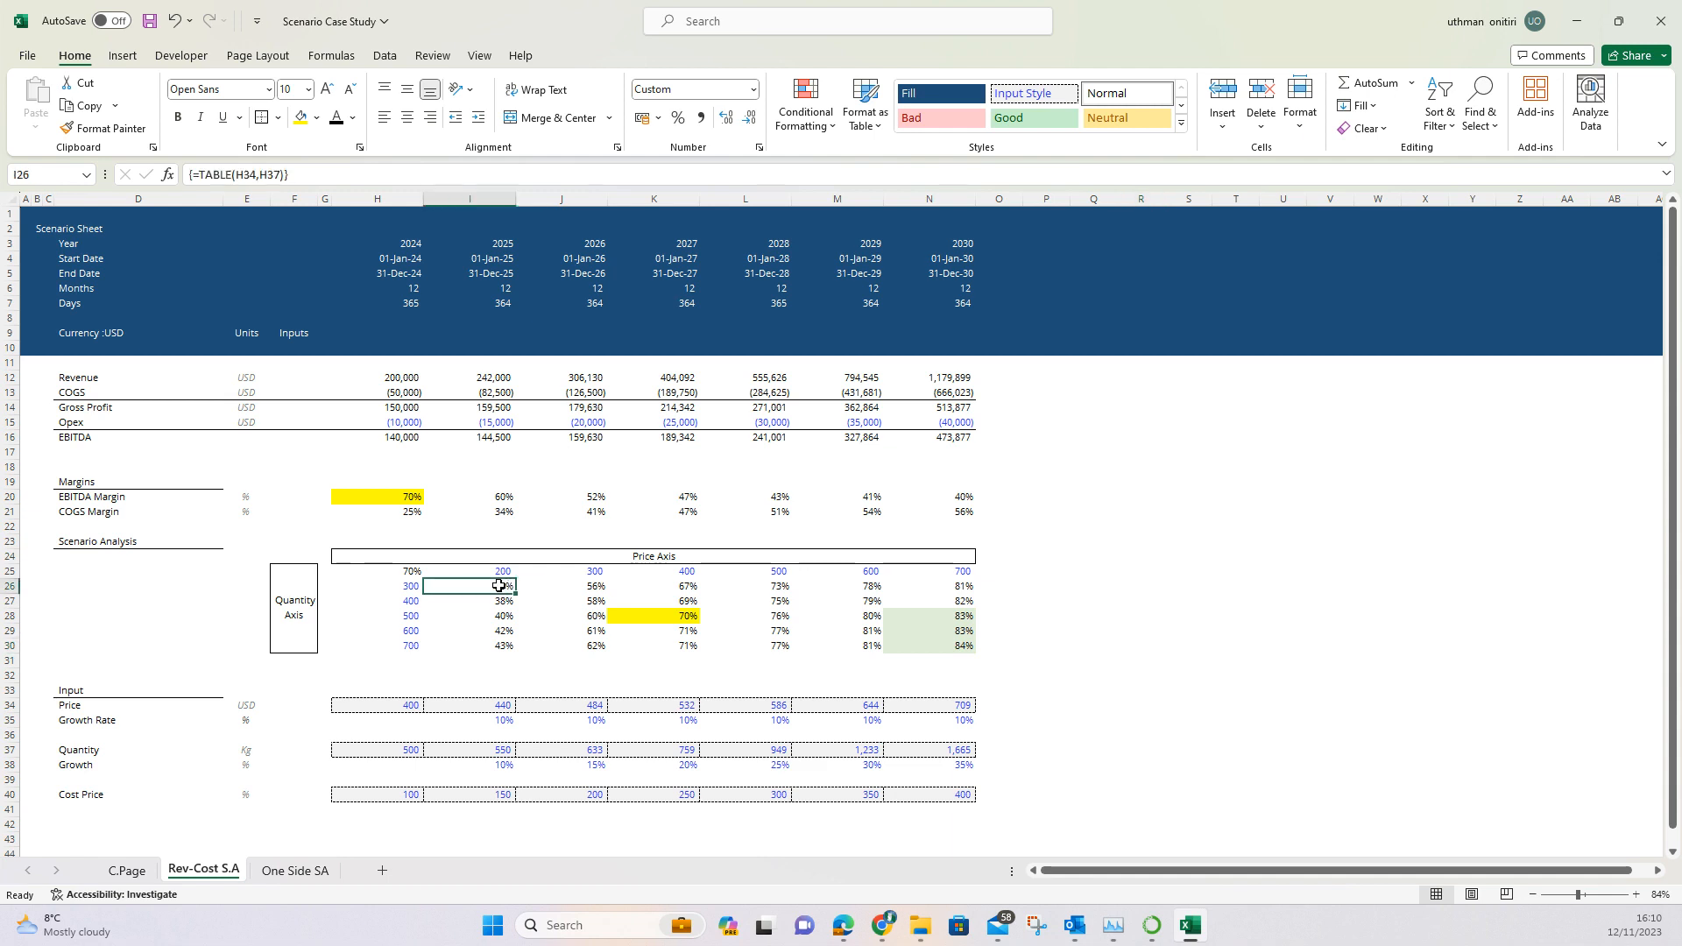
{"action": "key", "text": "shift+Down"}
{"action": "key", "text": "shift+Down"}
{"action": "key", "text": "shift+Down"}
{"action": "key", "text": "shift+Down"}
{"action": "key", "text": "shift+Right"}
{"action": "key", "text": "shift+Right"}
{"action": "key", "text": "shift+Right"}
{"action": "key", "text": "shift+Right"}
{"action": "key", "text": "shift+Right"}
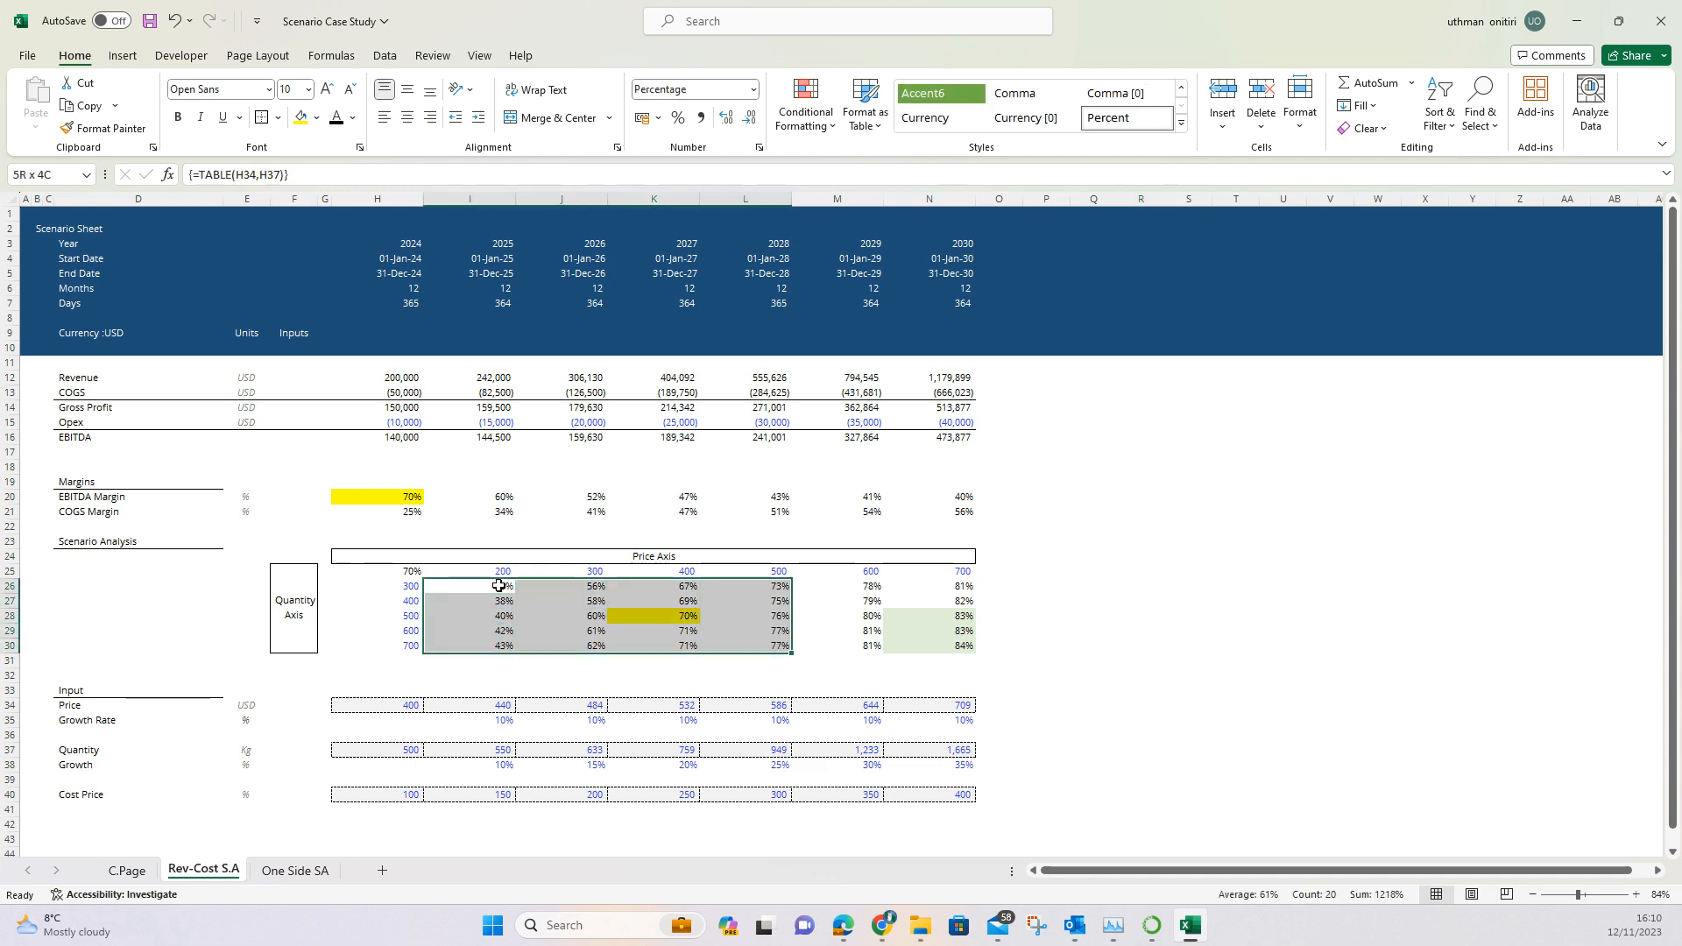
{"action": "key", "text": "alt"}
{"action": "key", "text": "h"}
{"action": "key", "text": "l"}
{"action": "key", "text": "n"}
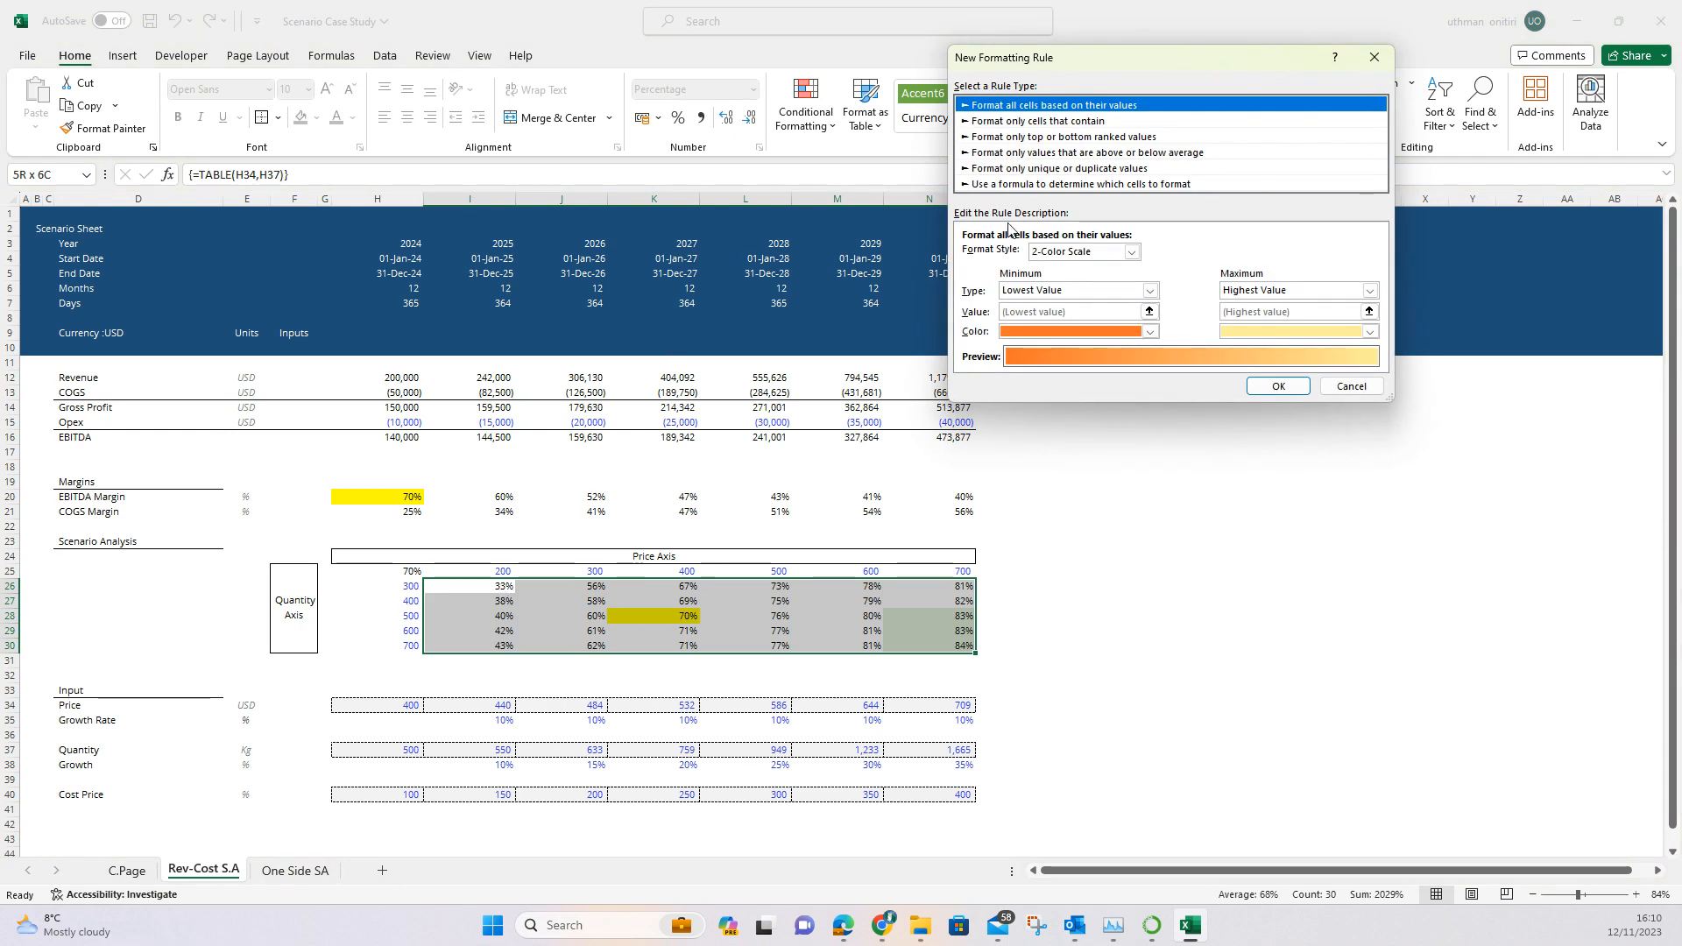
{"action": "left_click", "coordinate": [1118, 139]}
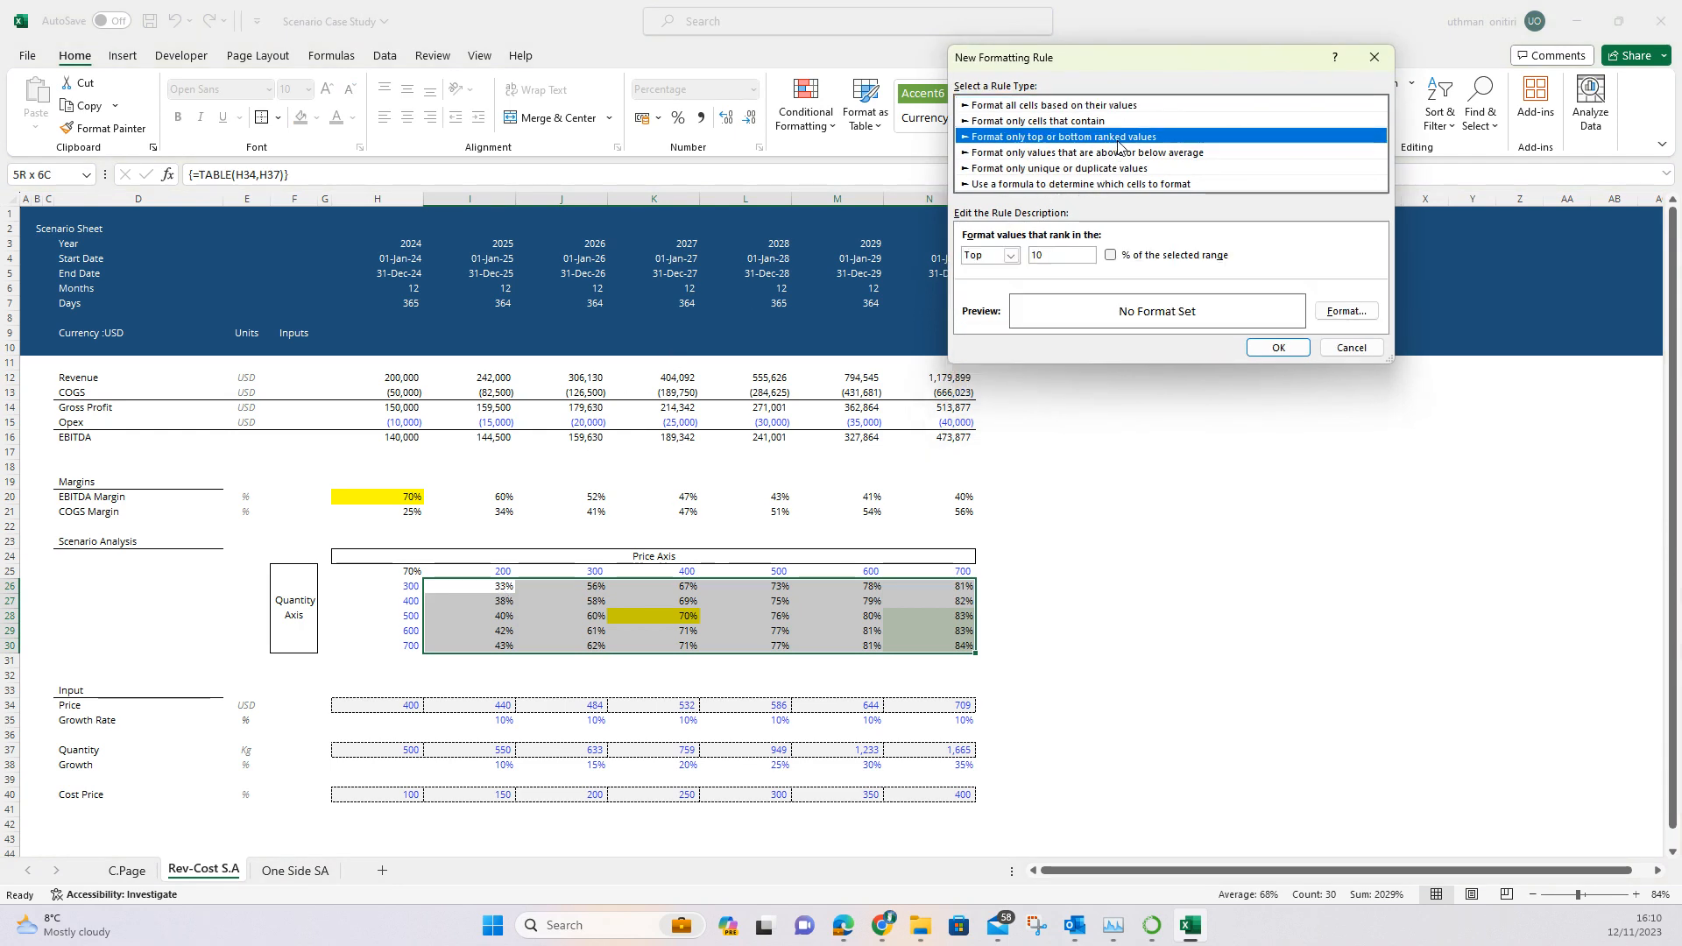
{"action": "left_click", "coordinate": [1044, 255]}
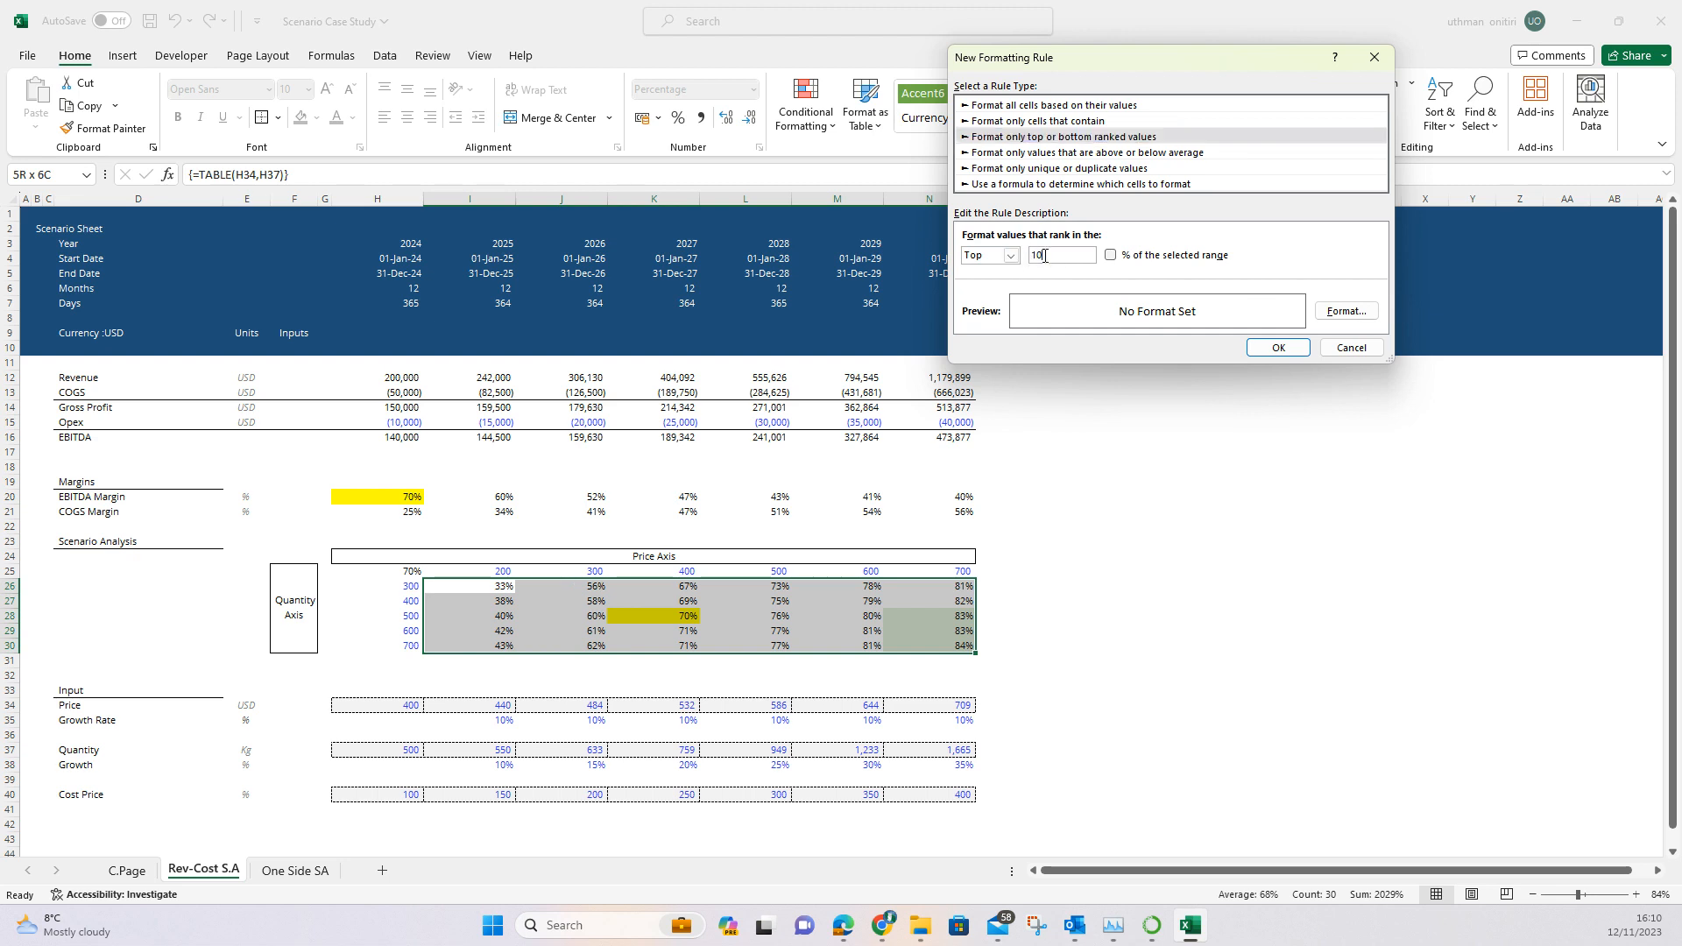
{"action": "key", "text": "BackSpace"}
{"action": "key", "text": "BackSpace"}
{"action": "type", "text": "3"}
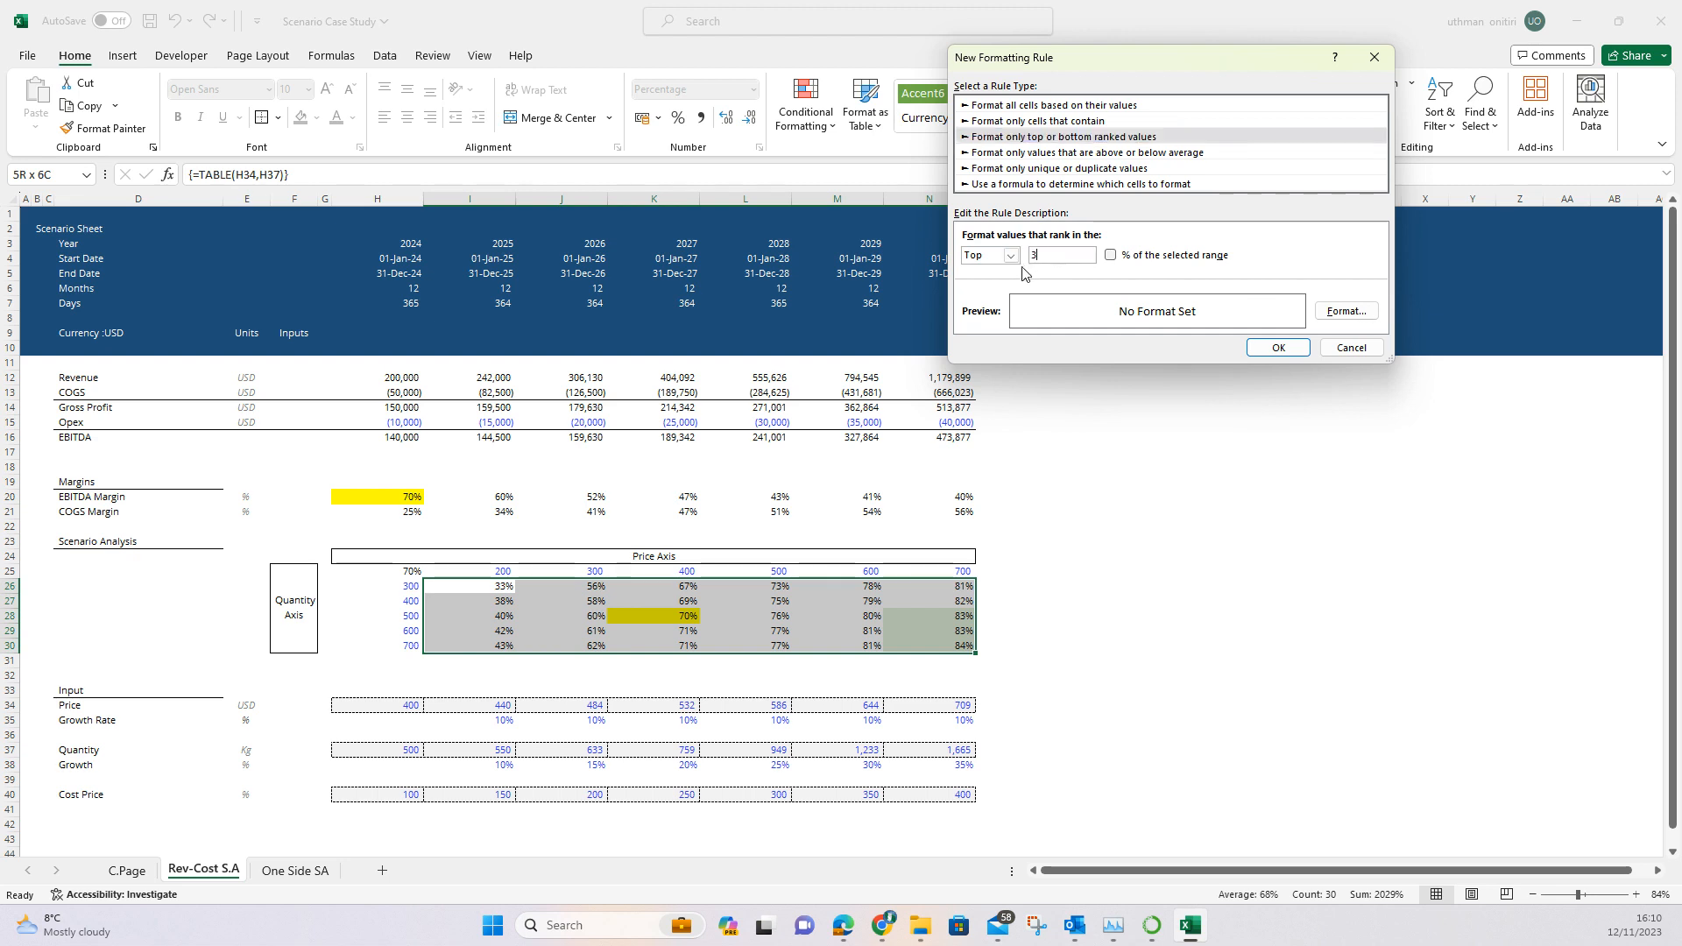
{"action": "left_click", "coordinate": [1011, 255]}
{"action": "left_click", "coordinate": [1005, 288]}
Step: Give the bottom 3 rule a light orange fill and apply it to the data table results
{"action": "left_click", "coordinate": [1337, 311]}
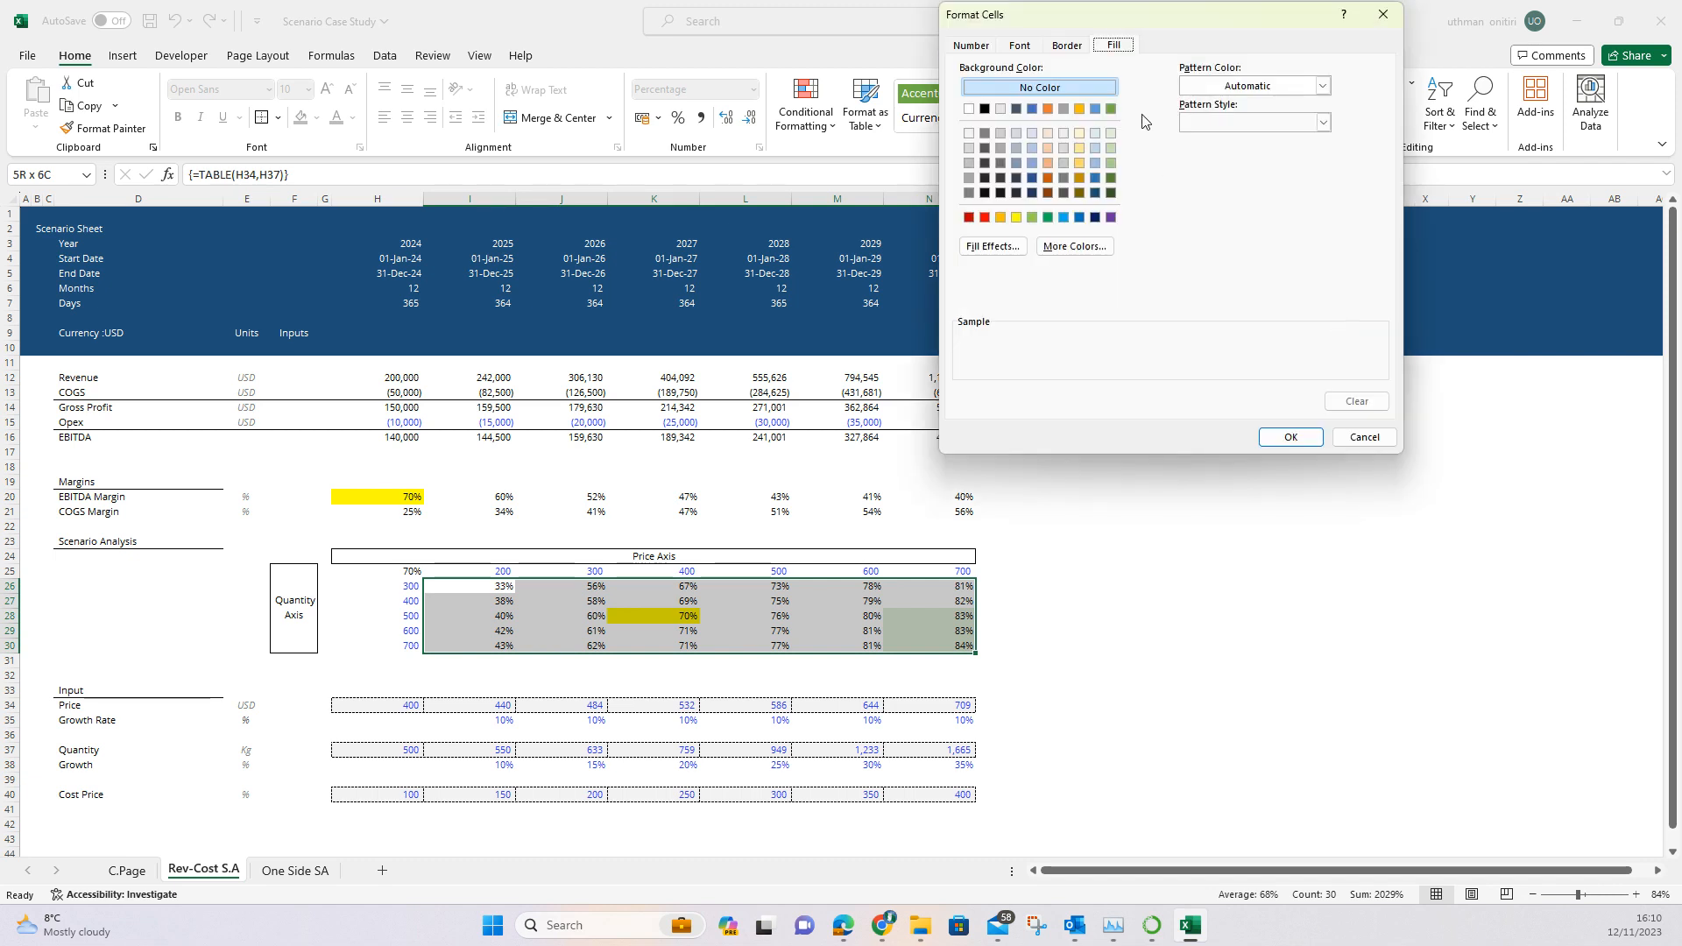
{"action": "left_click", "coordinate": [1048, 133]}
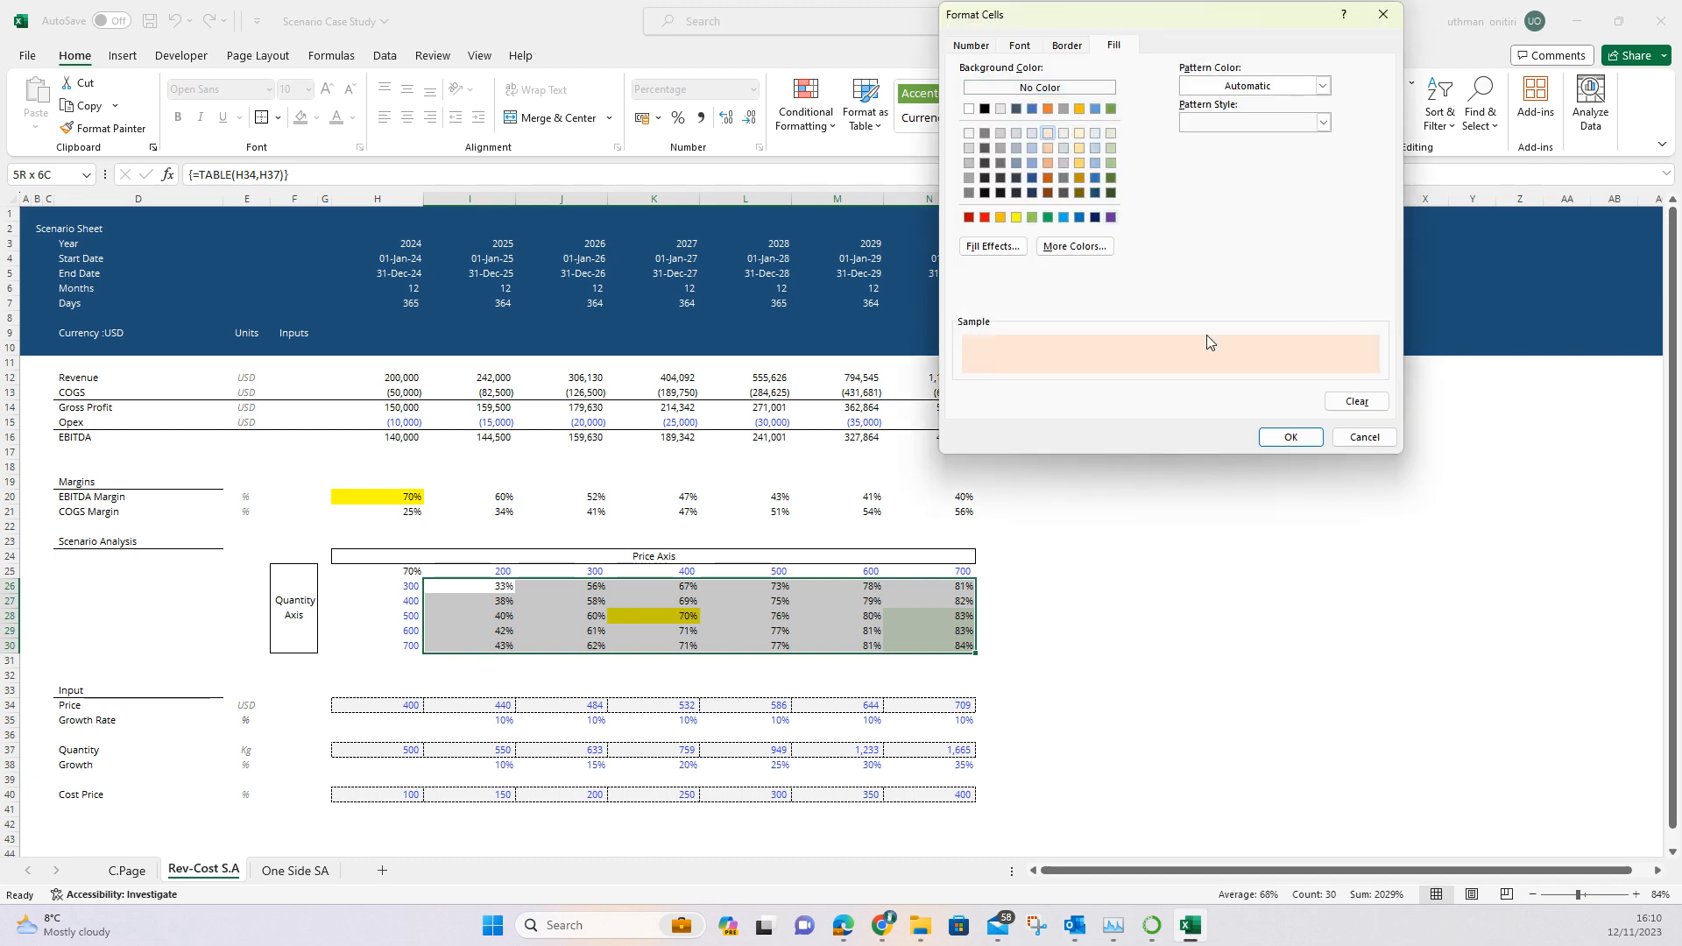
{"action": "left_click", "coordinate": [1275, 438]}
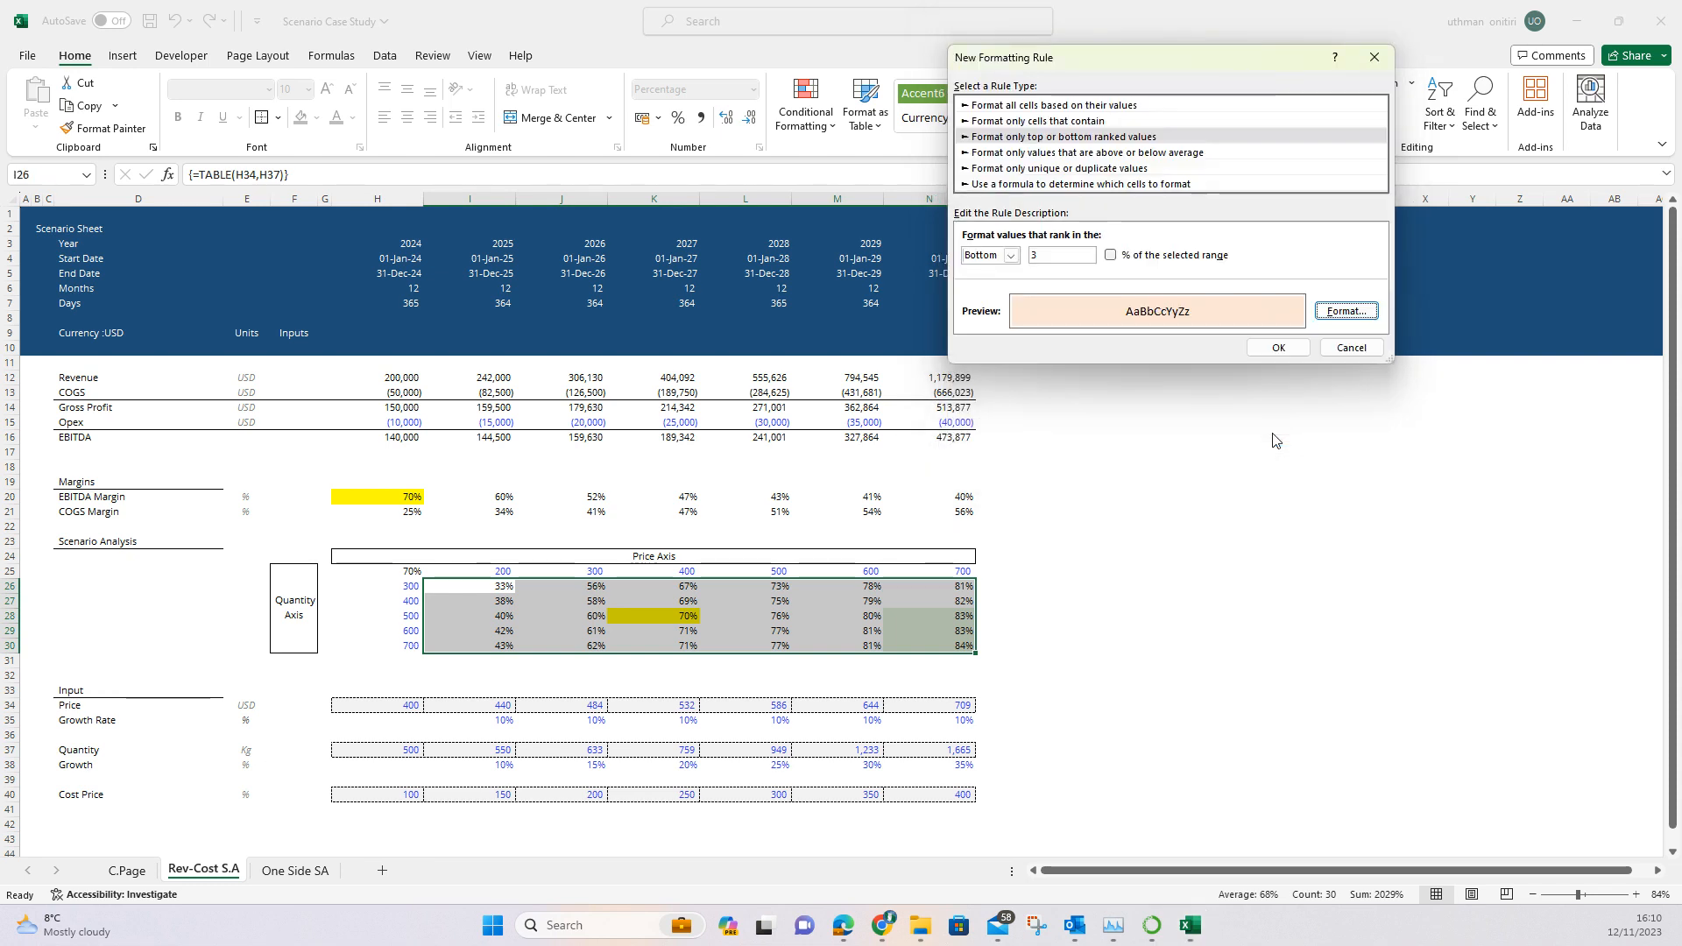
{"action": "left_click", "coordinate": [1276, 347]}
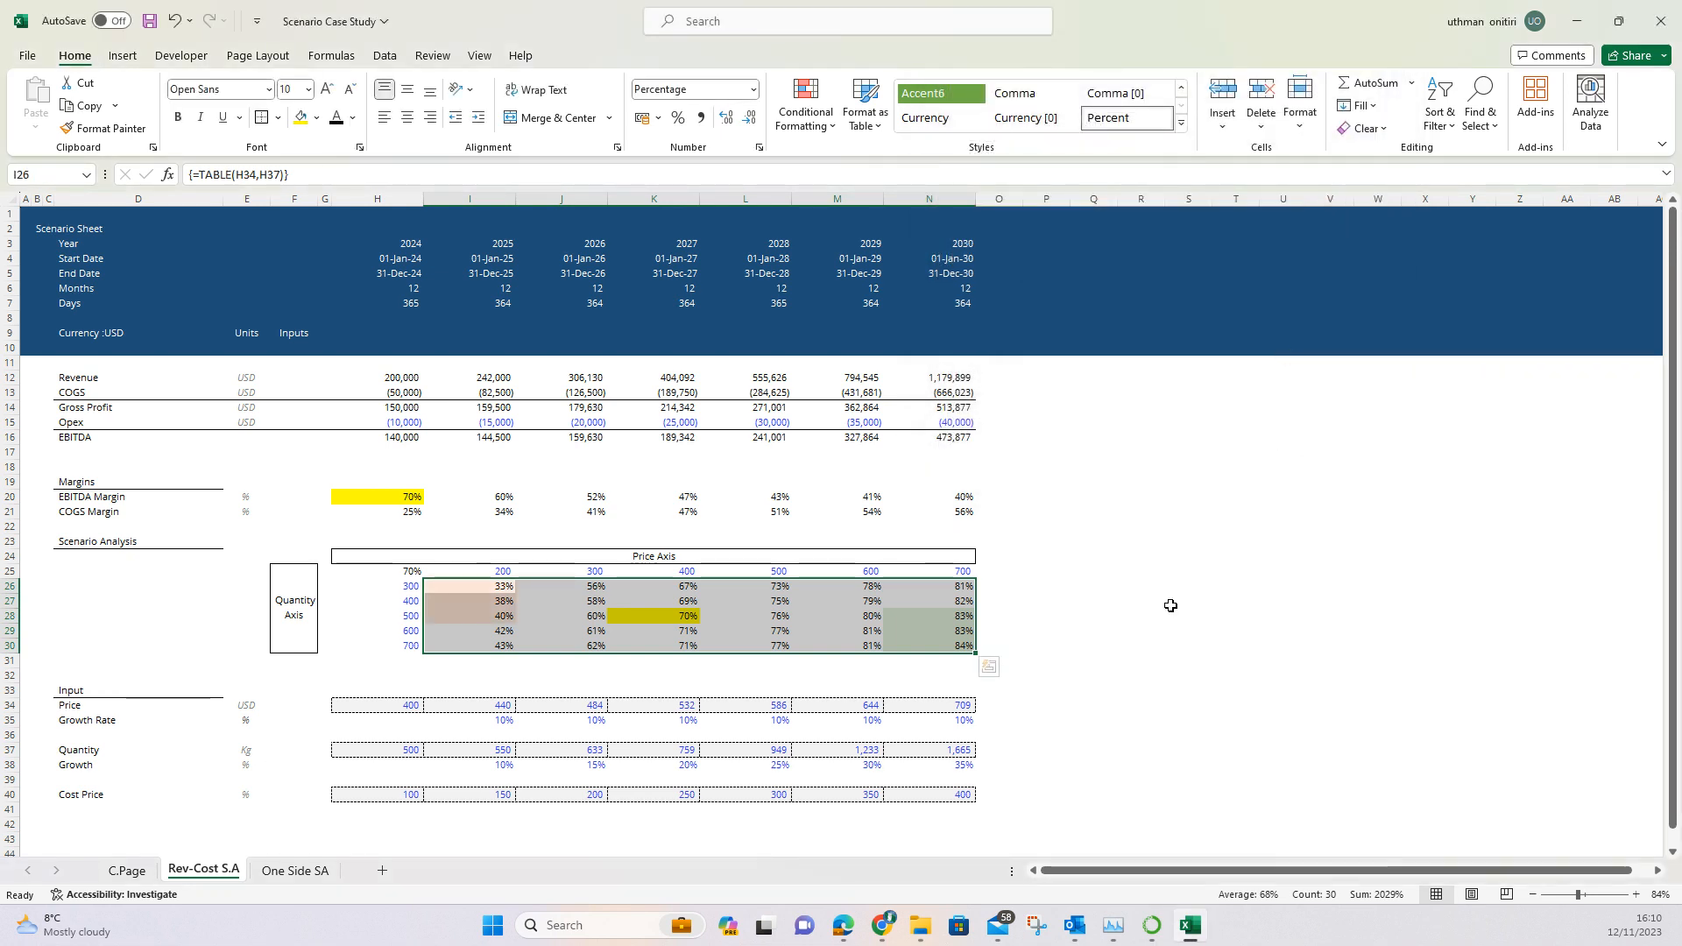
{"action": "left_click", "coordinate": [1170, 616]}
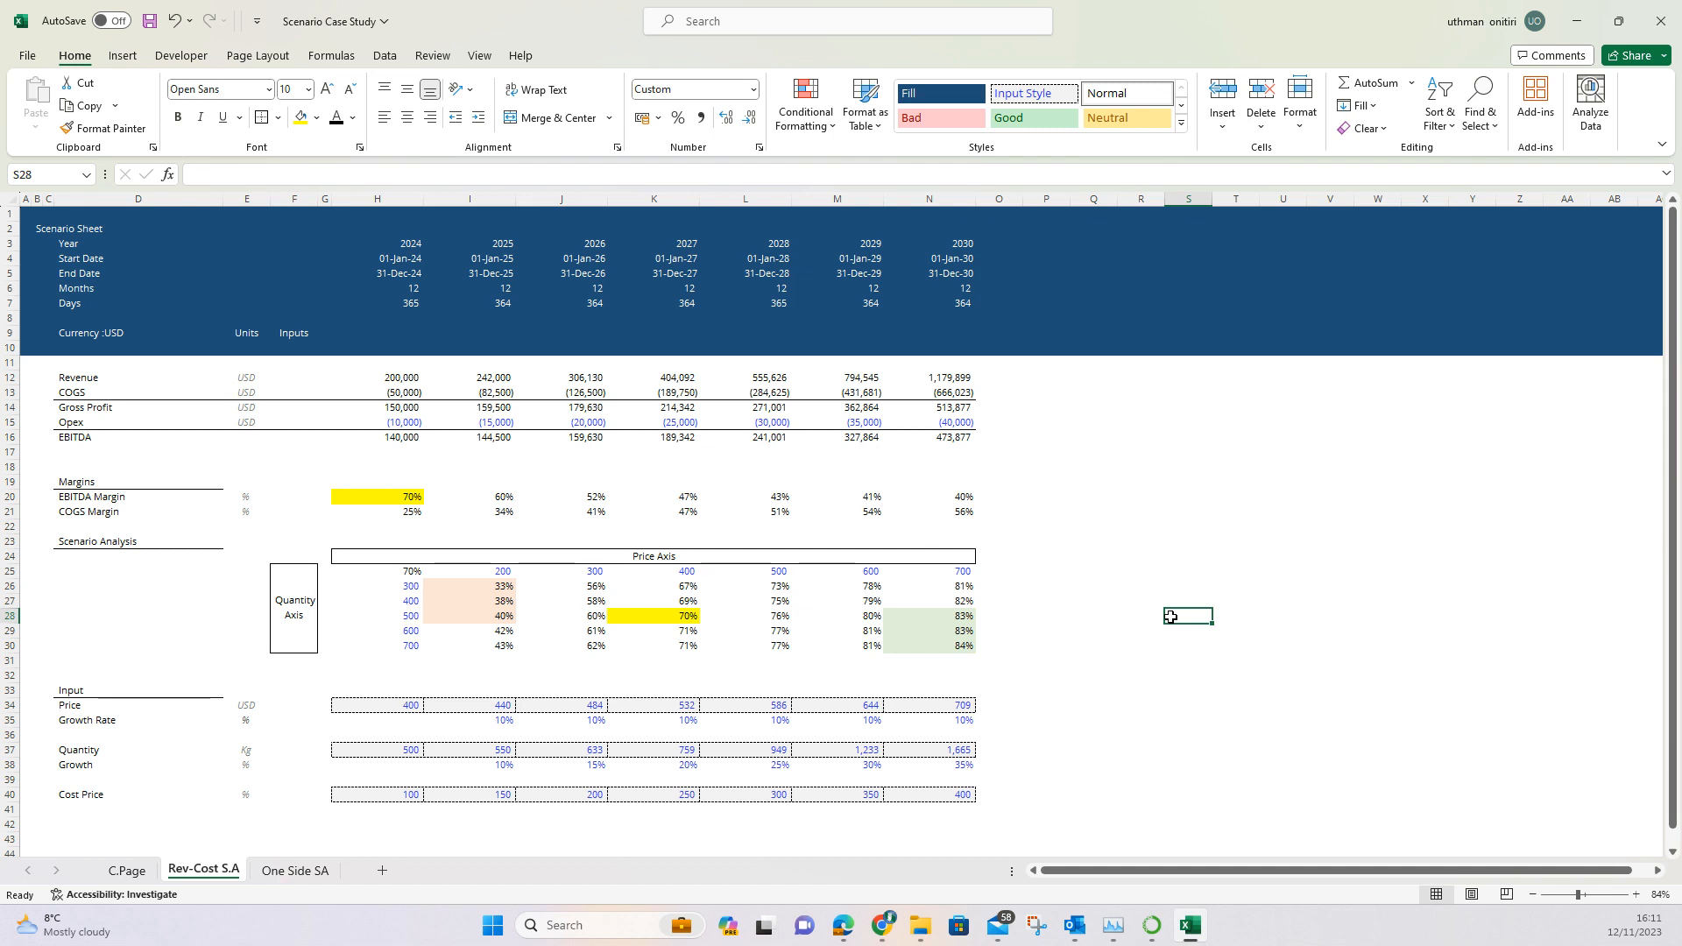
{"action": "key", "text": "Up"}
{"action": "key", "text": "Up"}
{"action": "key", "text": "Up"}
{"action": "key", "text": "Up"}
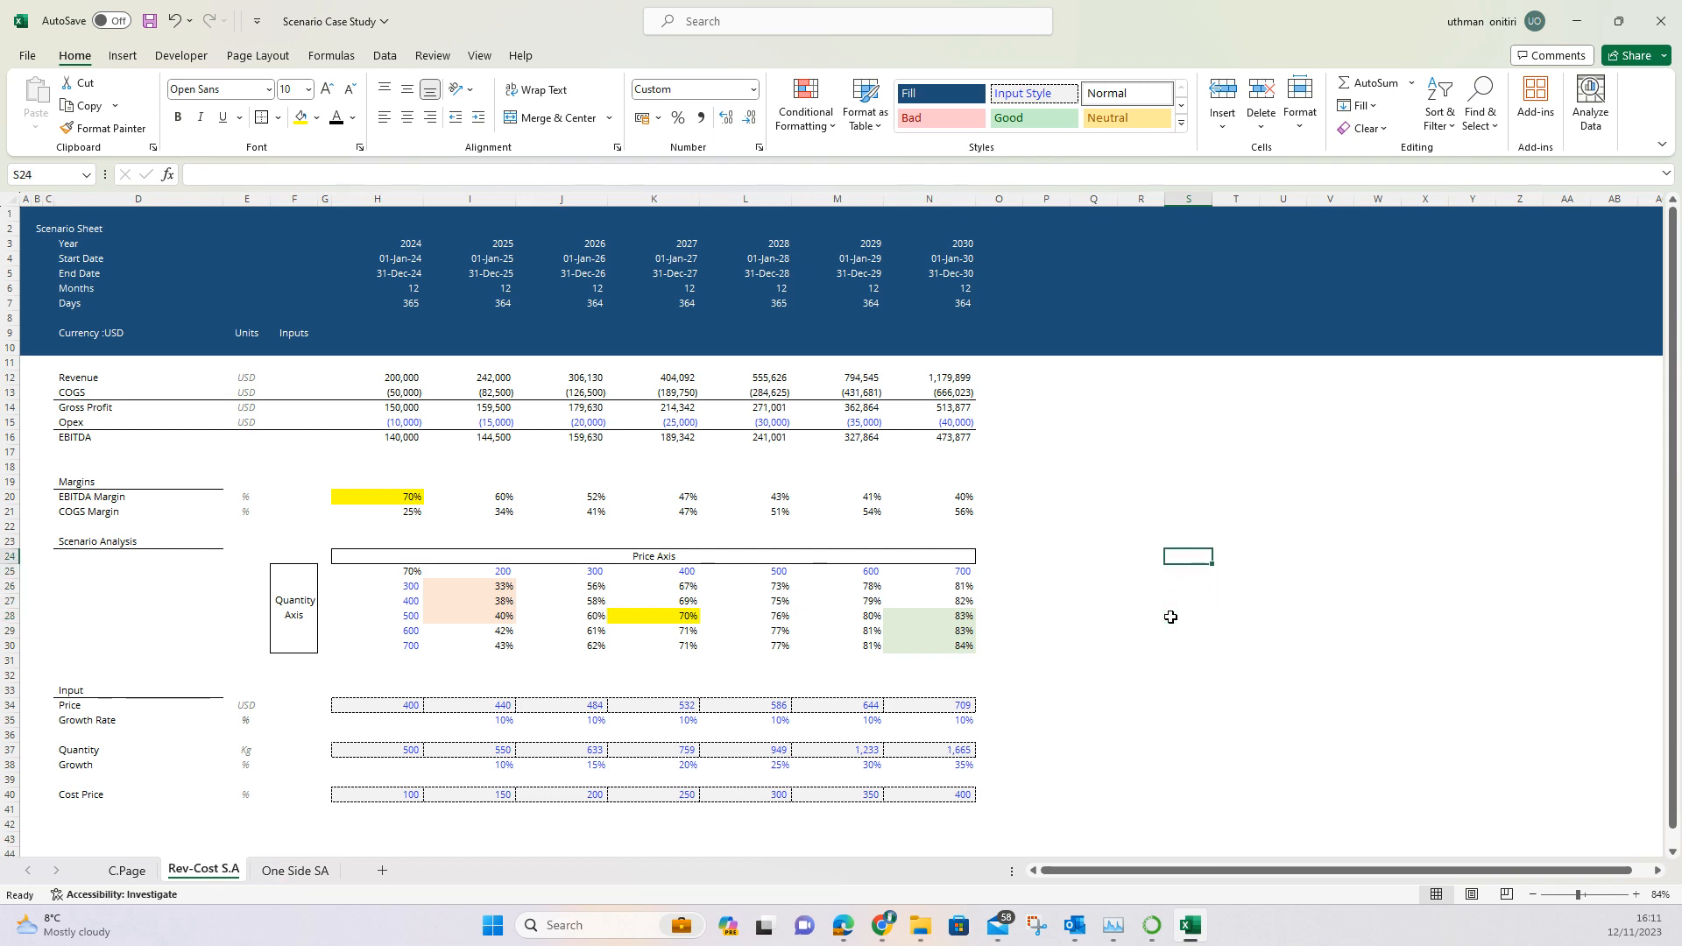
{"action": "left_click", "coordinate": [689, 569]}
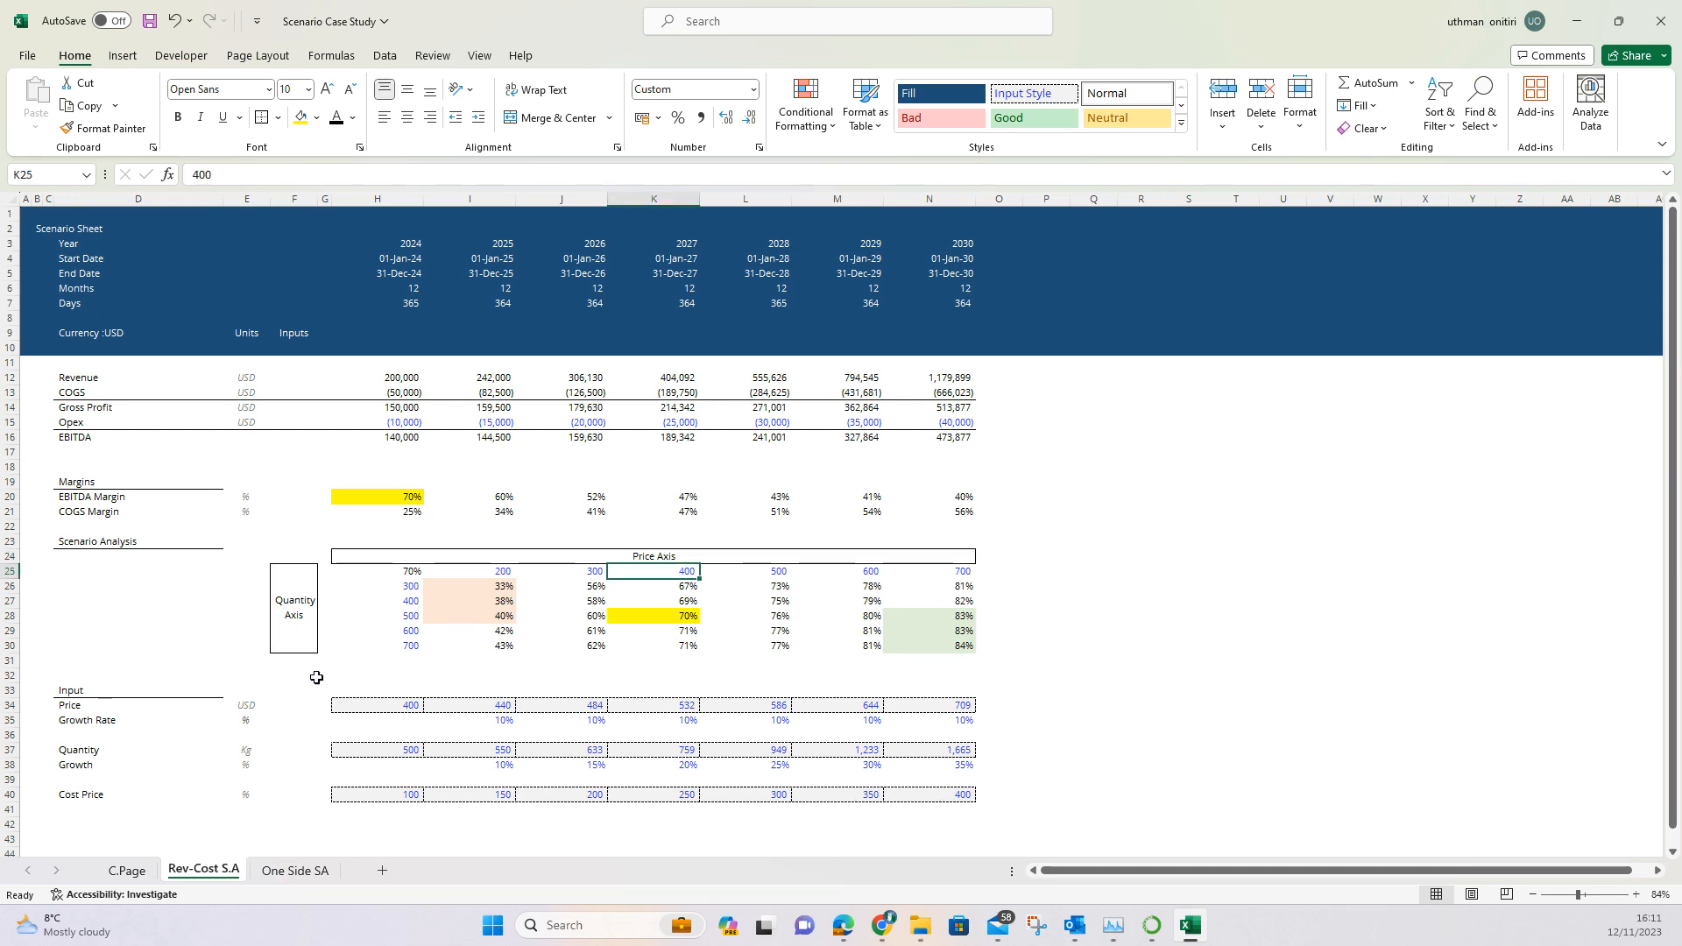